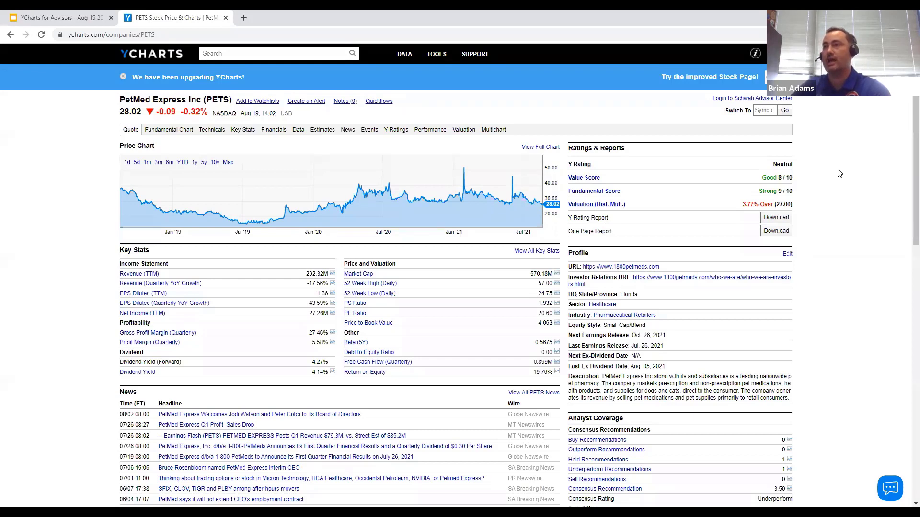
- Scroll the classic PETS stock page, then switch to the improved Stock Page layout
scroll(838, 180, "down", 3)
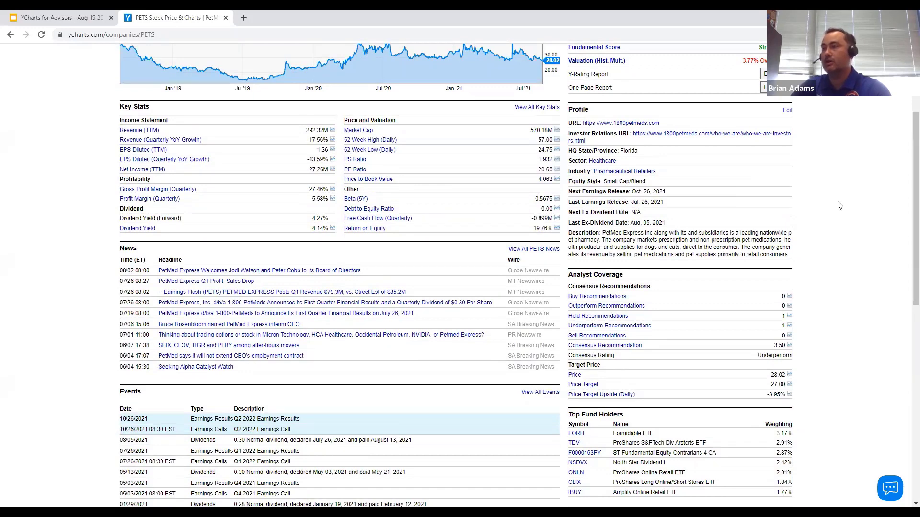
scroll(829, 262, "down", 2)
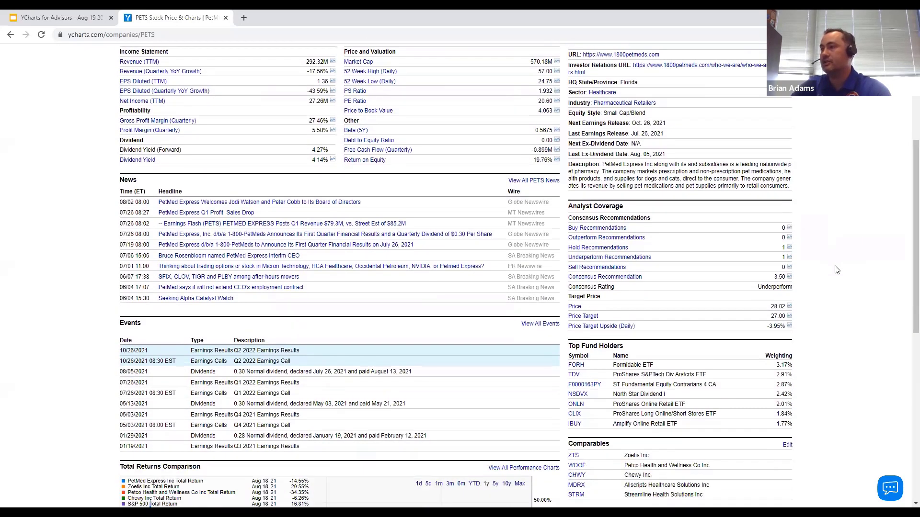
scroll(836, 269, "down", 3)
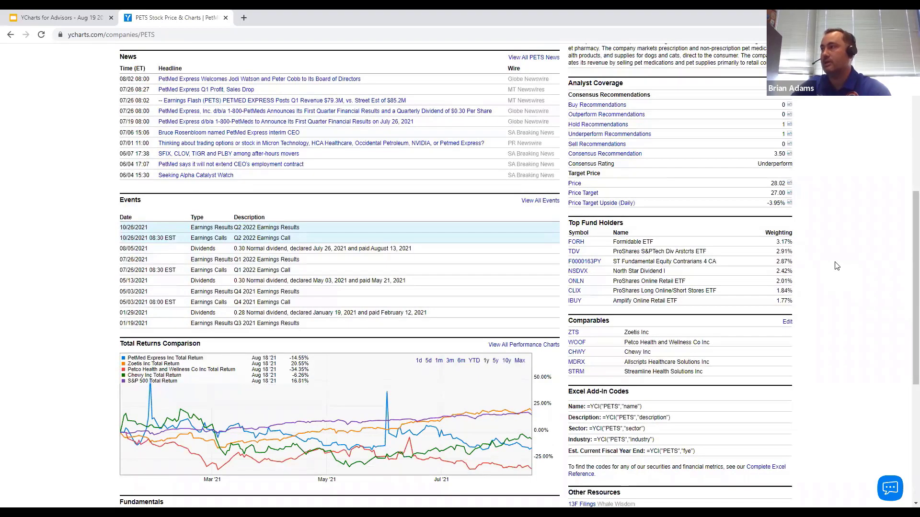
scroll(836, 266, "down", 4)
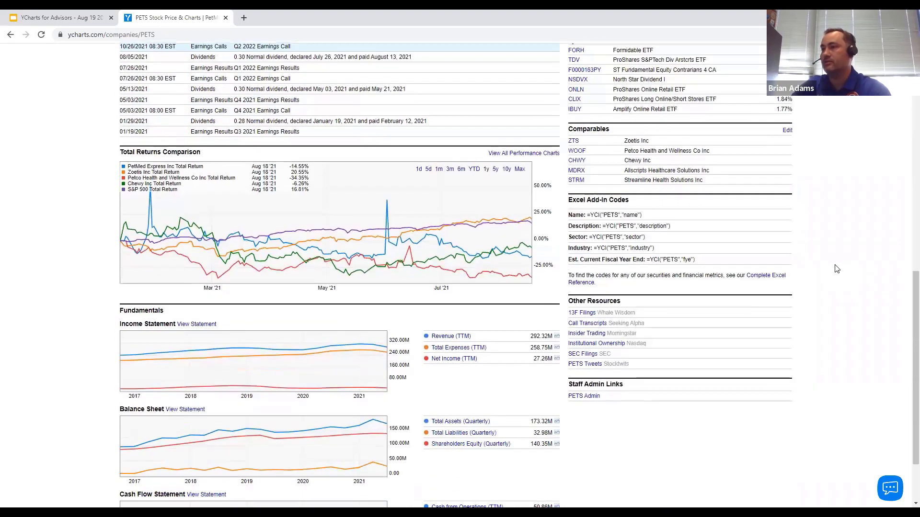
scroll(836, 267, "up", 10)
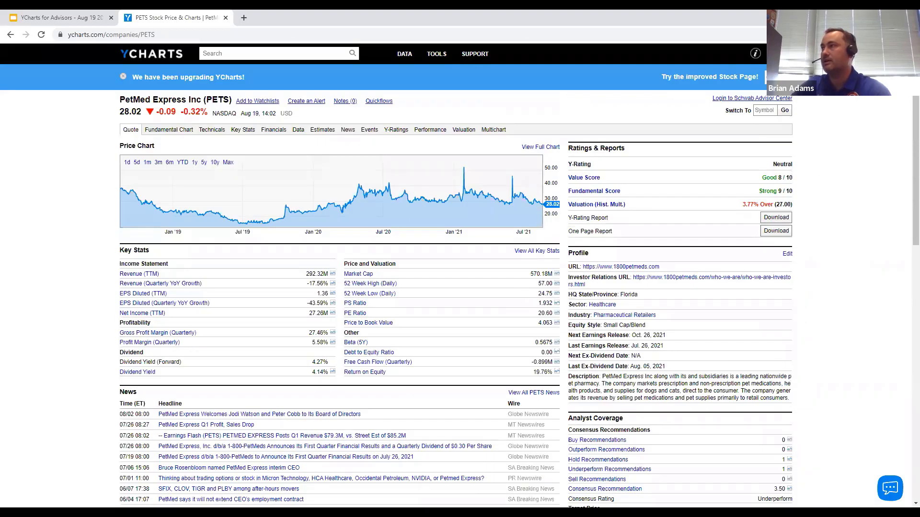
left_click(785, 77)
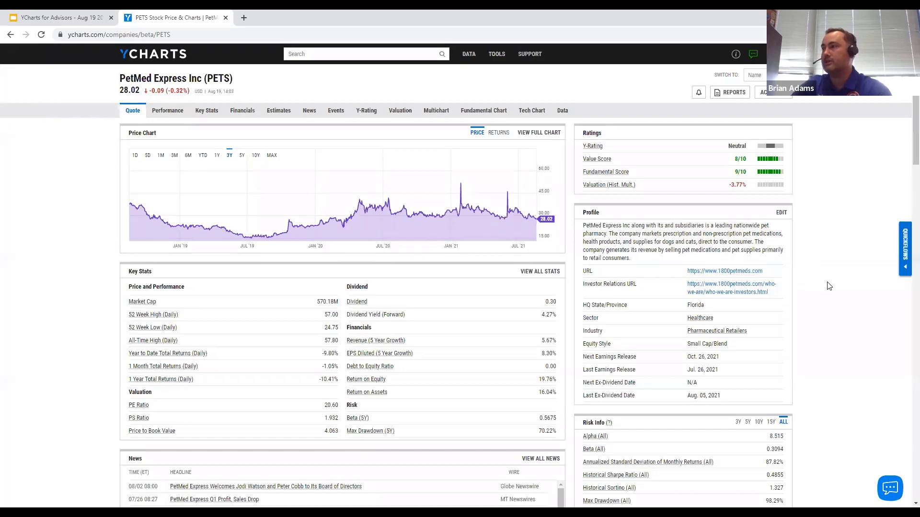
- Scroll the new PETS page down to the Events section's dividend history
scroll(829, 285, "down", 4)
scroll(830, 287, "down", 3)
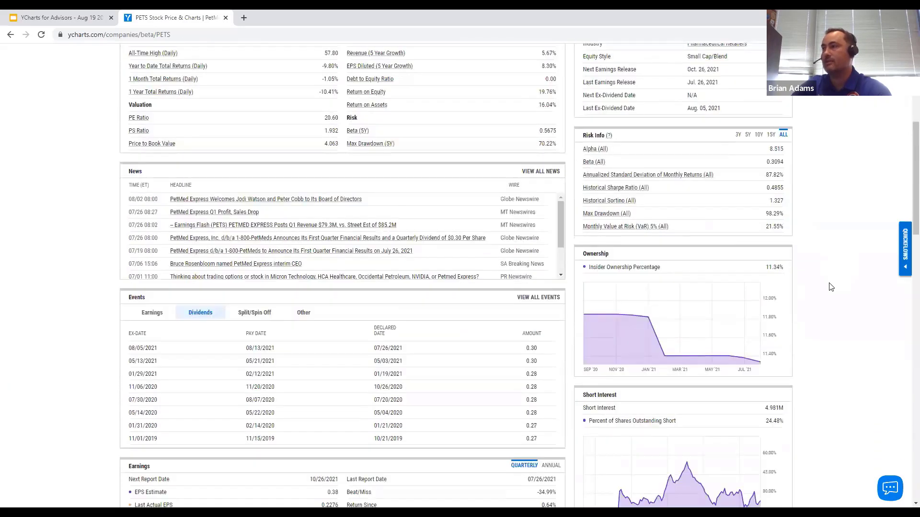
scroll(830, 287, "down", 1)
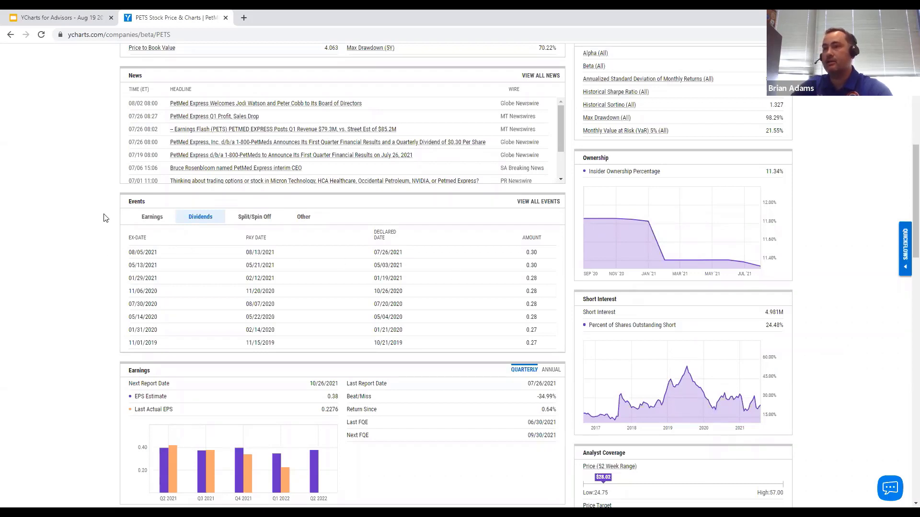
left_click(150, 218)
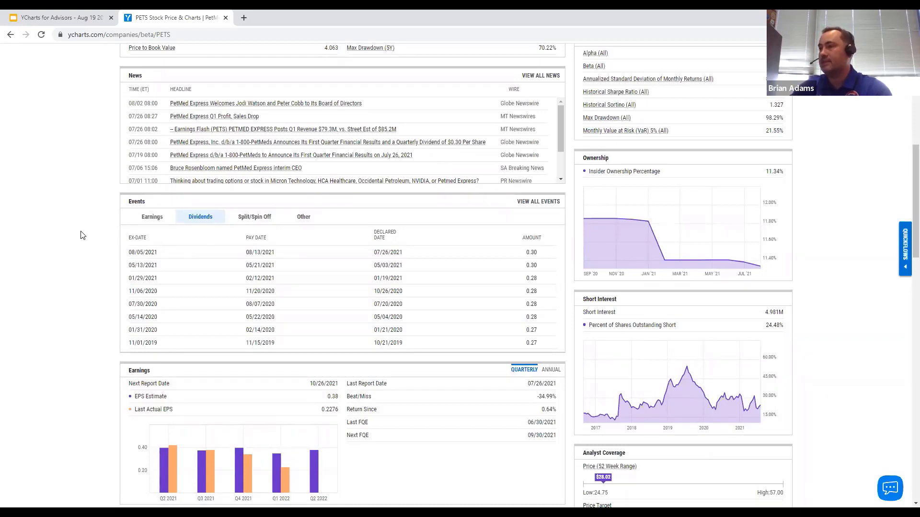
scroll(83, 234, "down", 5)
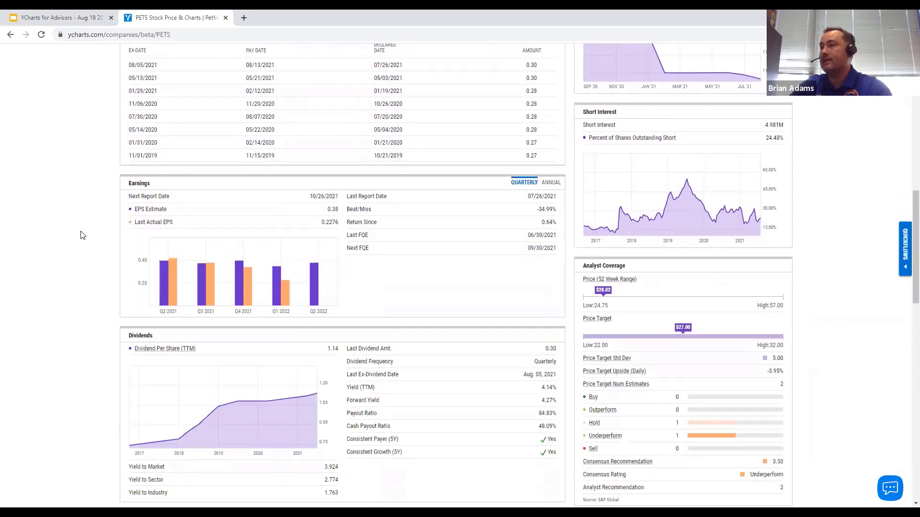
scroll(82, 235, "down", 1)
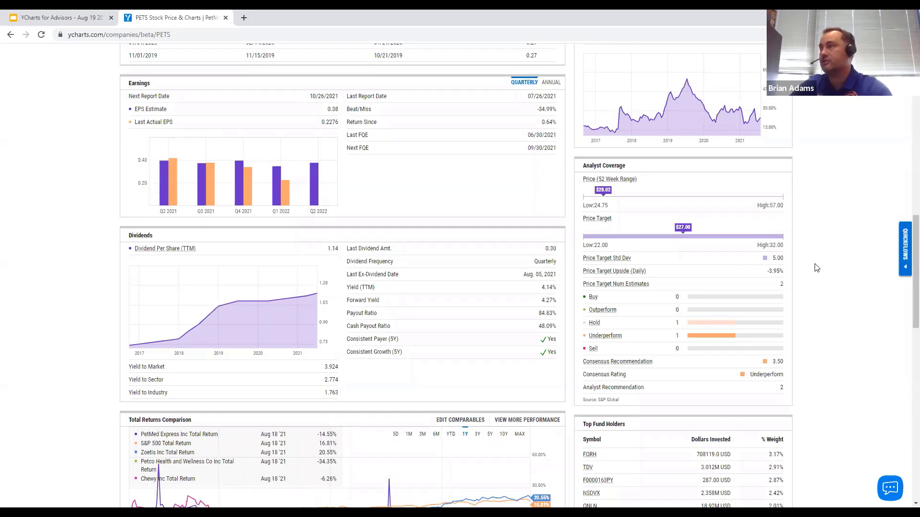
scroll(815, 261, "up", 10)
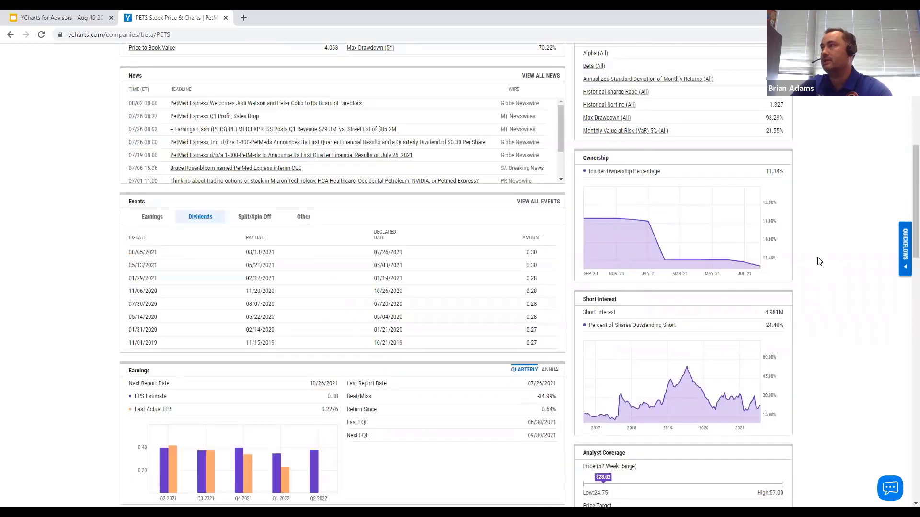
scroll(792, 243, "up", 4)
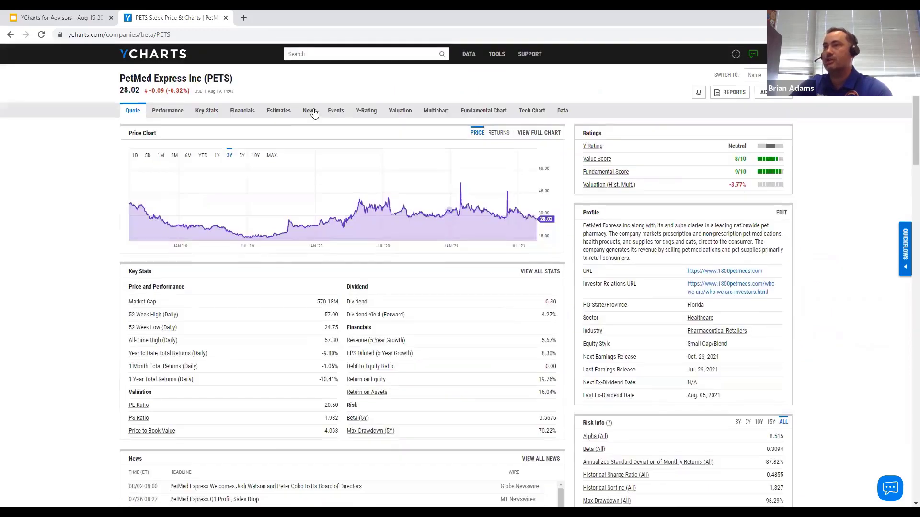
- Back on the Dashboard, add AAPL to a new watchlist, then discard it unsaved
left_click(147, 58)
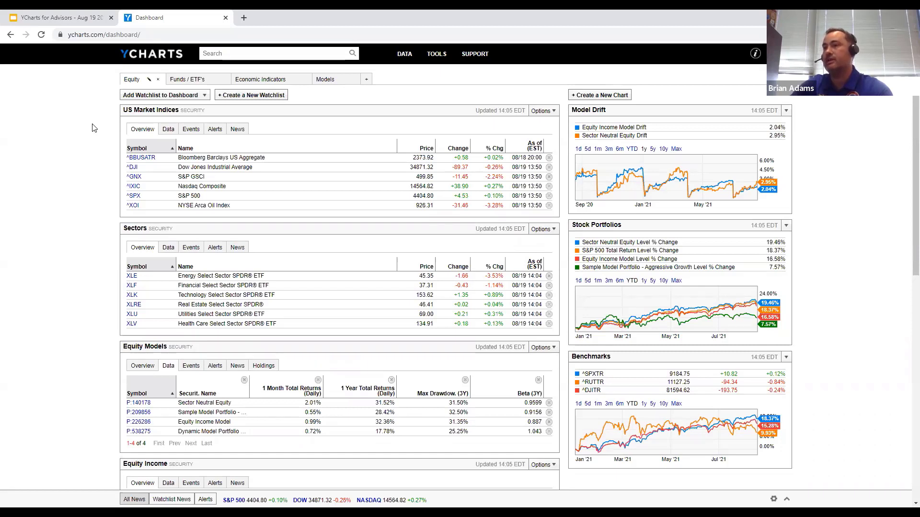
left_click(253, 96)
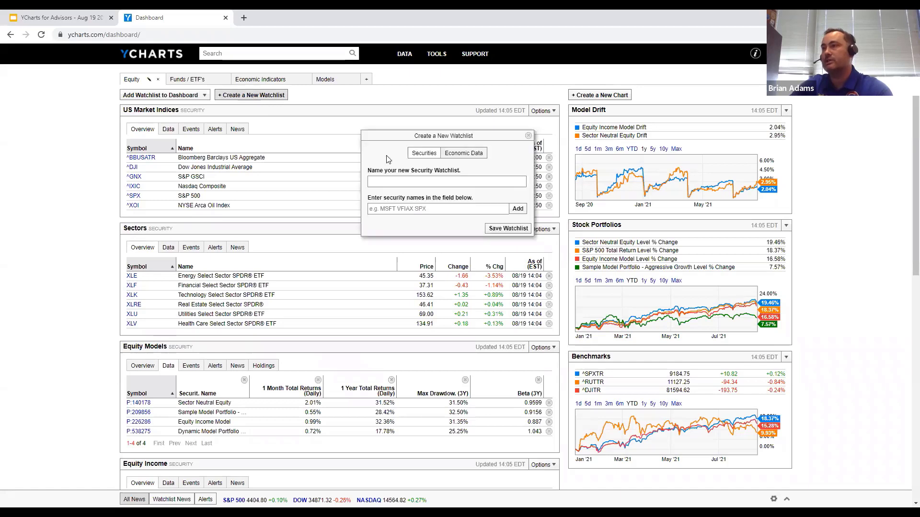
left_click(436, 206)
type("aapl")
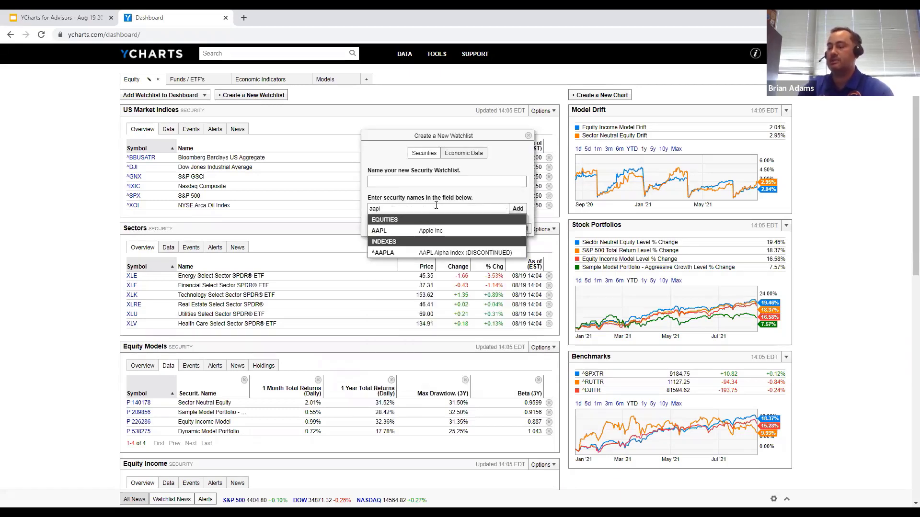
key("Down")
key("Return")
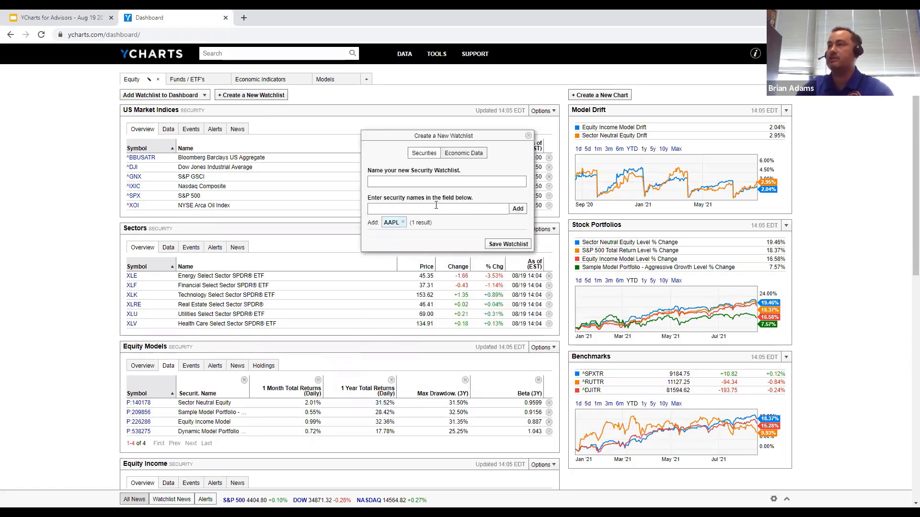
left_click(528, 135)
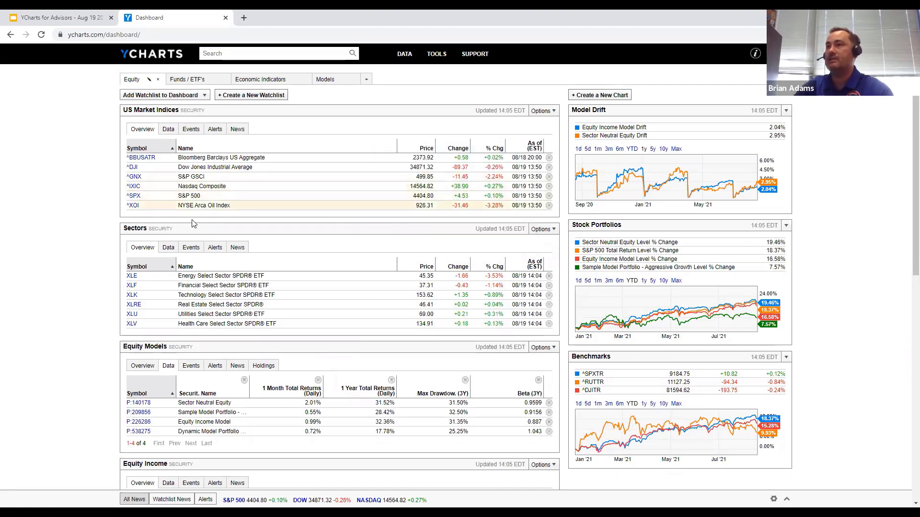
scroll(88, 260, "down", 8)
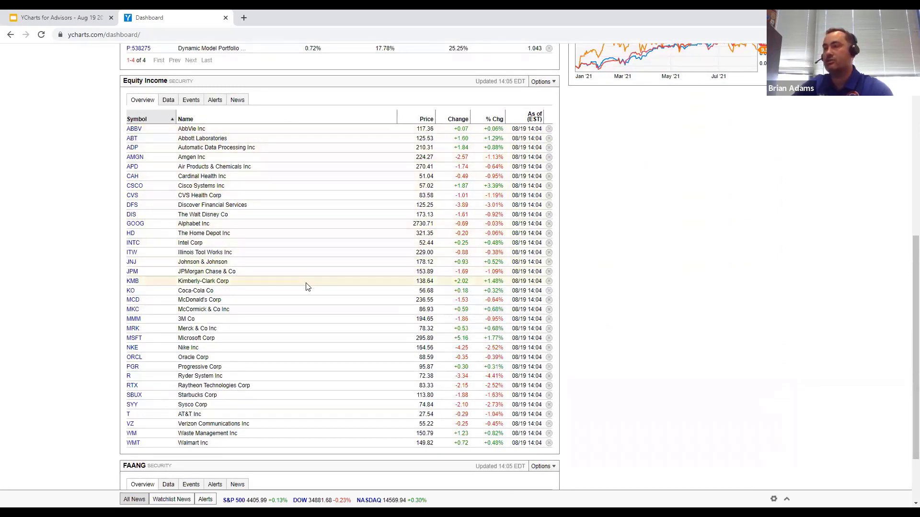
- Show the Equity Income widget's Data view, then return to the top of the Dashboard
left_click(168, 101)
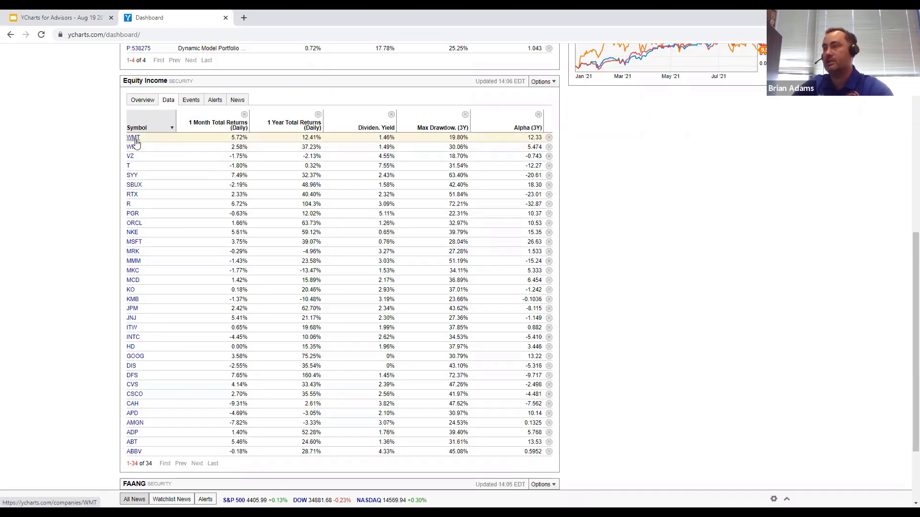
scroll(88, 139, "up", 8)
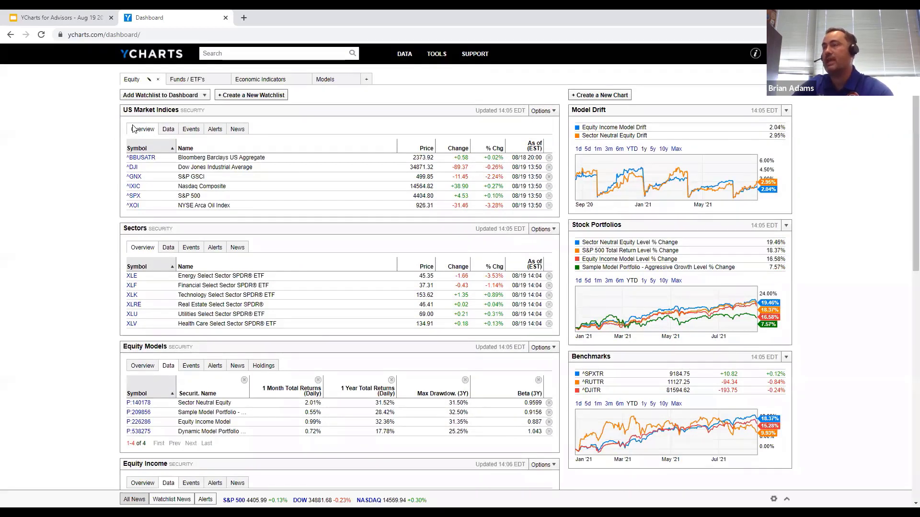
- Search 'pets' to open the PetMed Express quote page and browse its sections
left_click(219, 54)
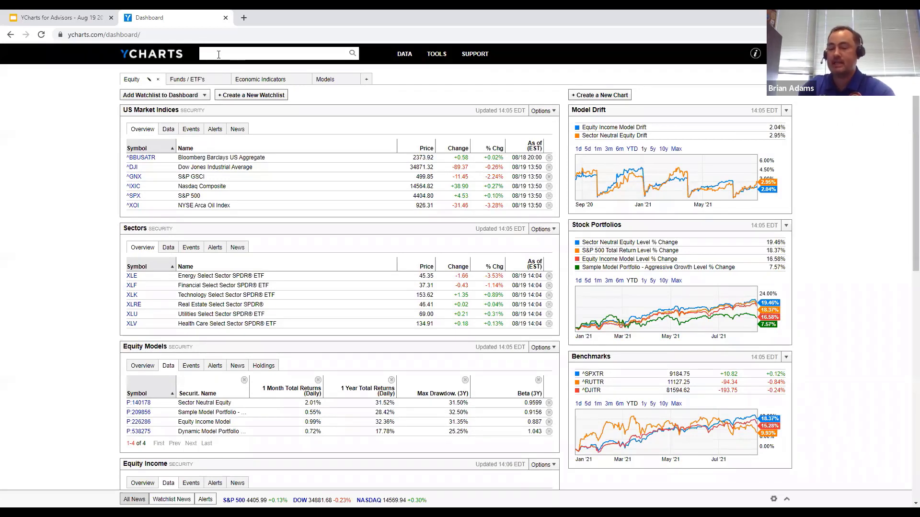
type("pets")
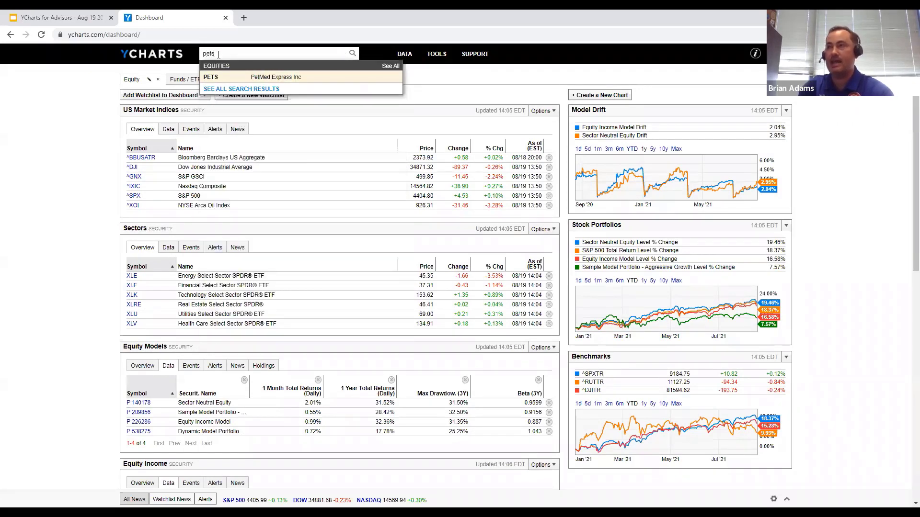
key("Return")
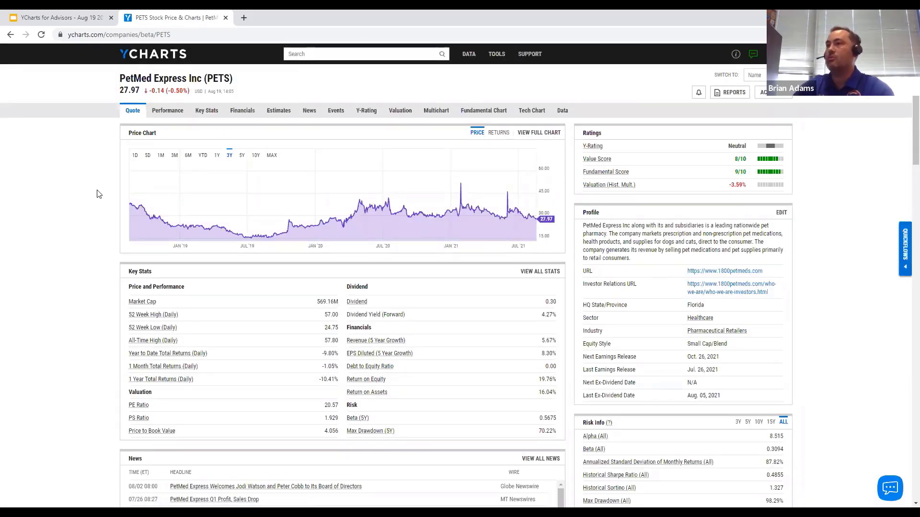
scroll(99, 203, "down", 15)
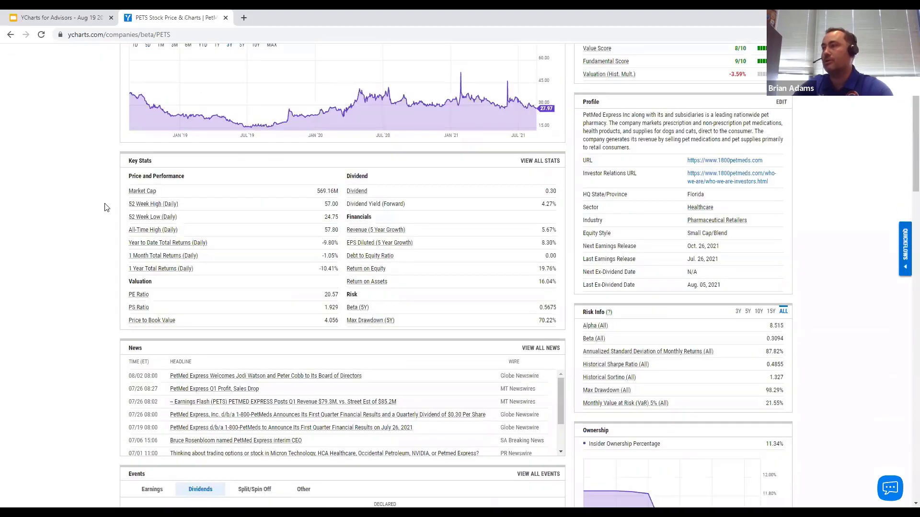
scroll(107, 209, "down", 4)
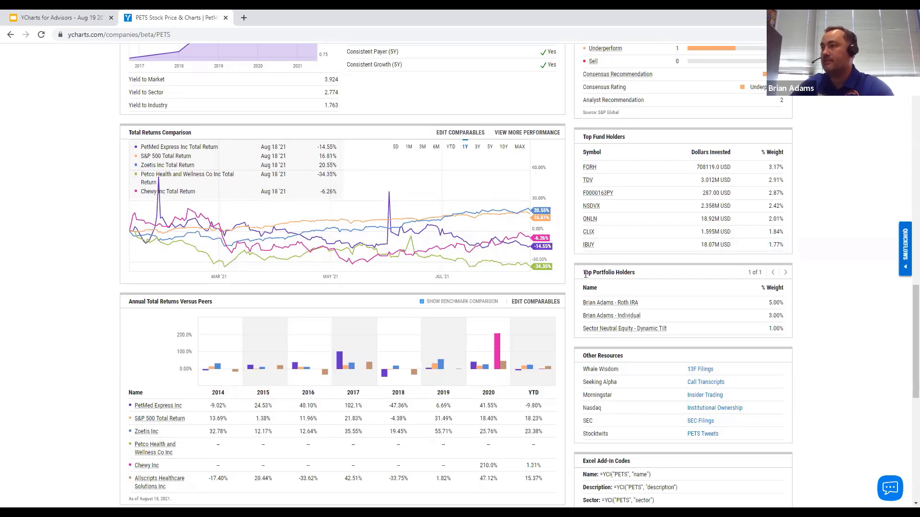
left_click_drag(585, 274, 722, 288)
left_click(834, 308)
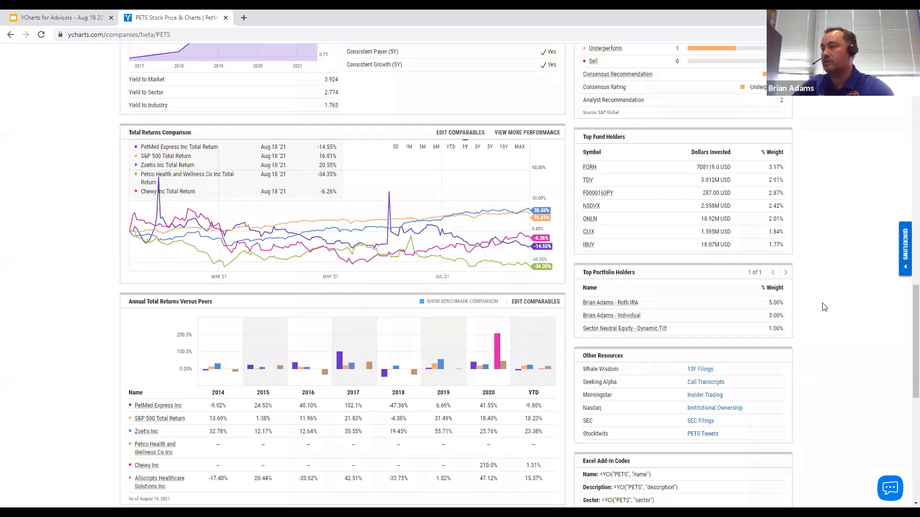
scroll(824, 307, "up", 10)
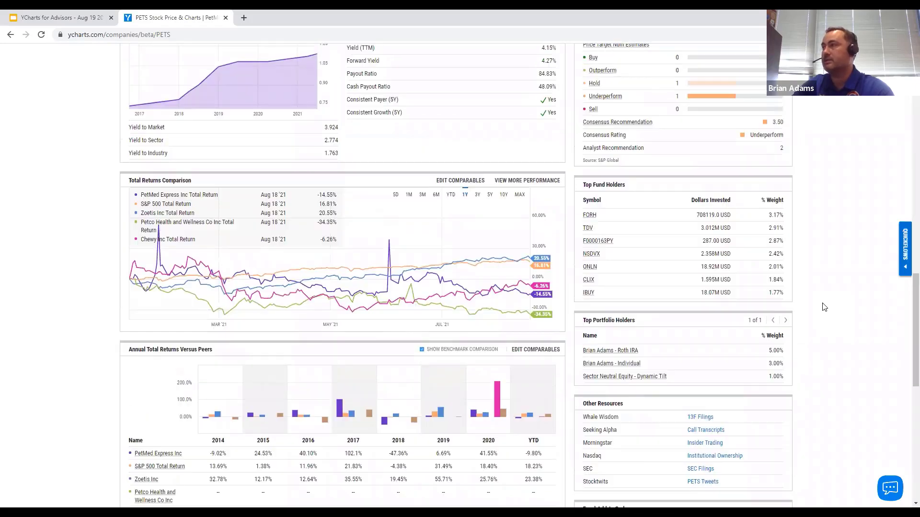
scroll(824, 307, "up", 9)
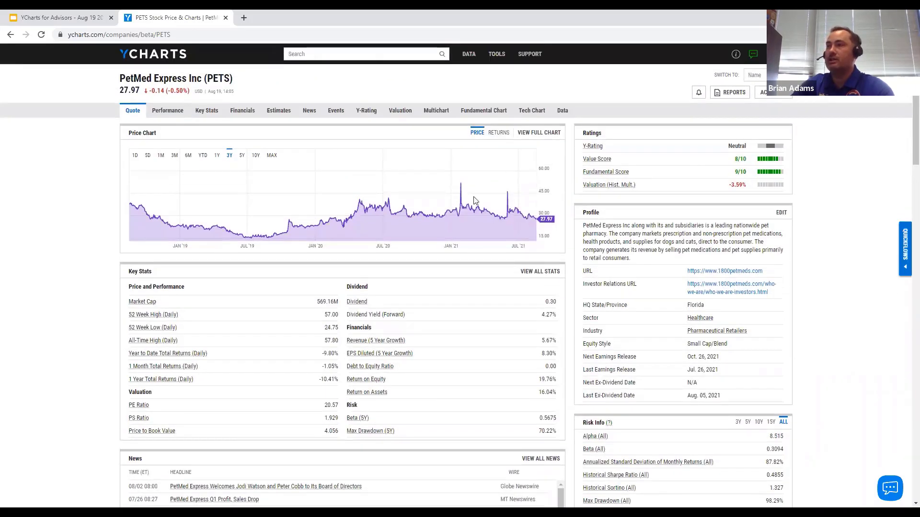
left_click(211, 115)
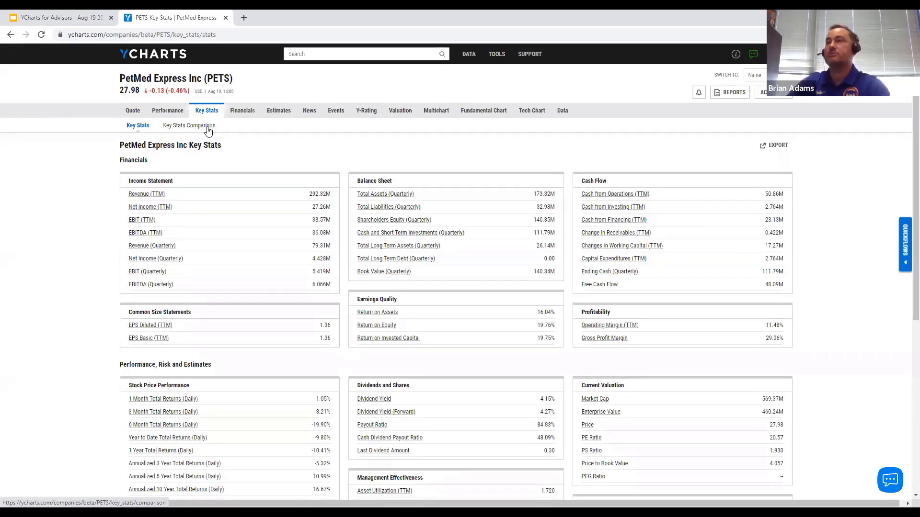
left_click(208, 127)
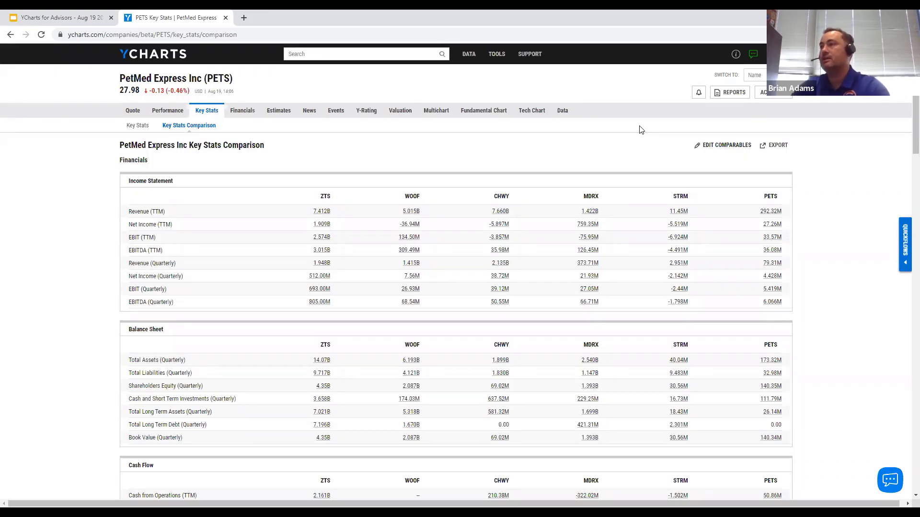
- Swap STRM for IDXX in the PETS comparables and update the Key Stats table
left_click(712, 146)
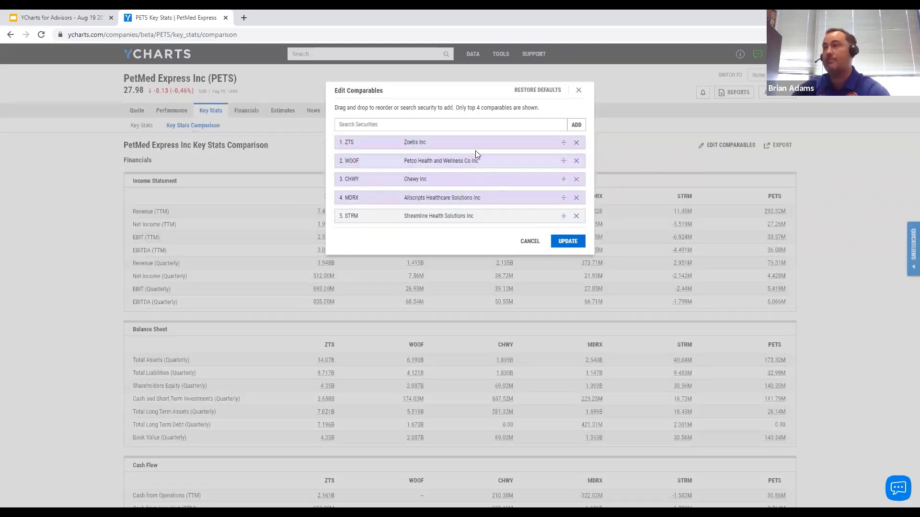
left_click(576, 217)
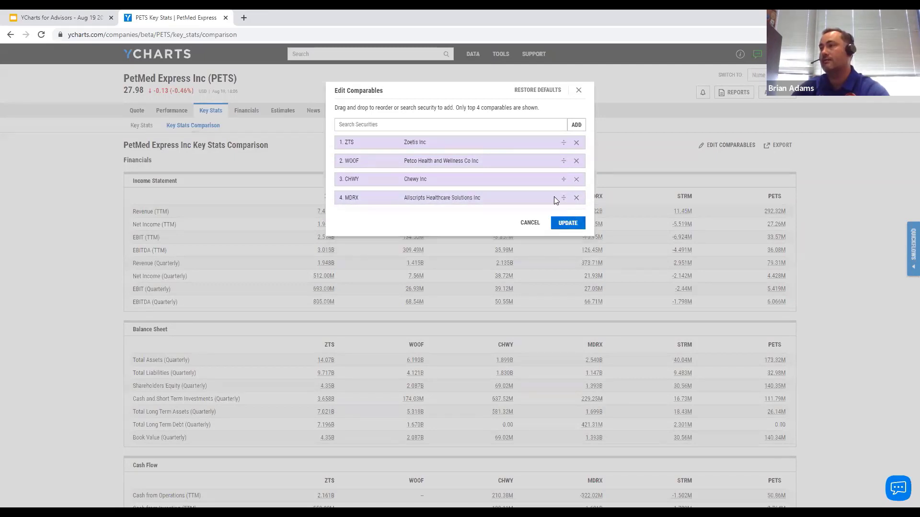
left_click(482, 123)
type("idex")
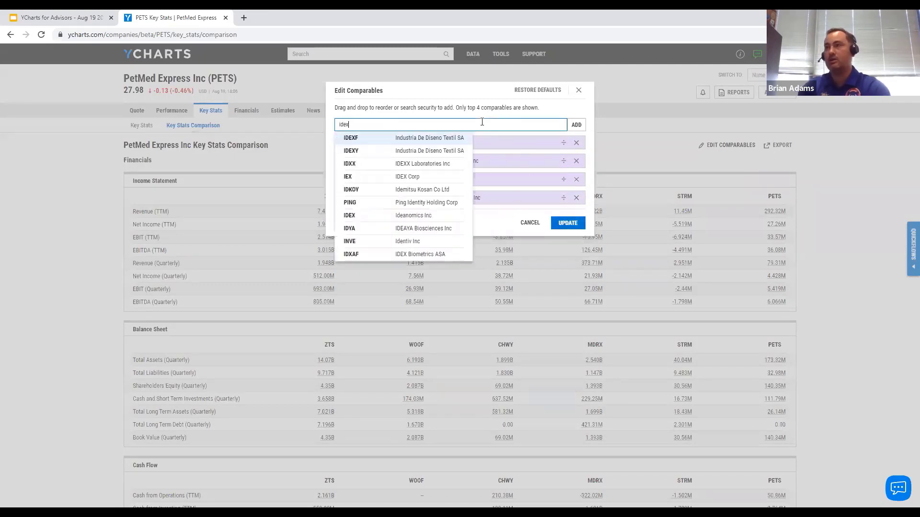
type("x")
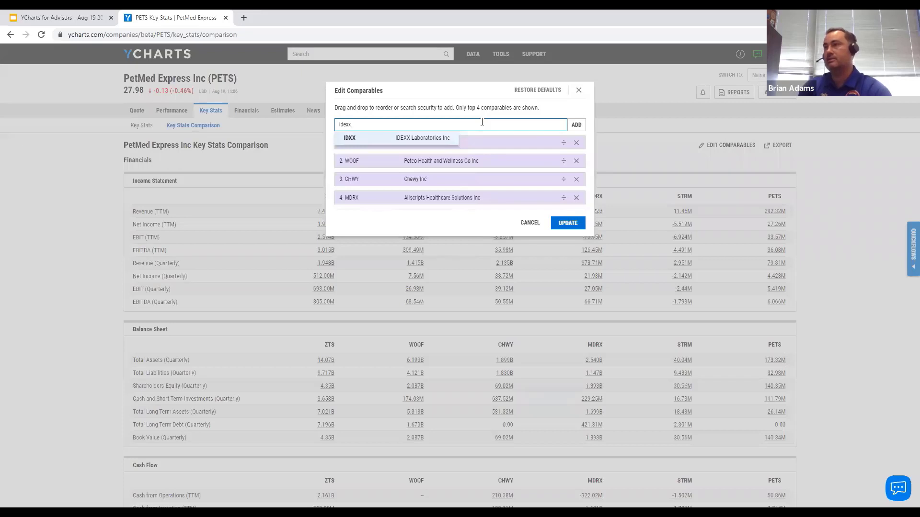
key("Return")
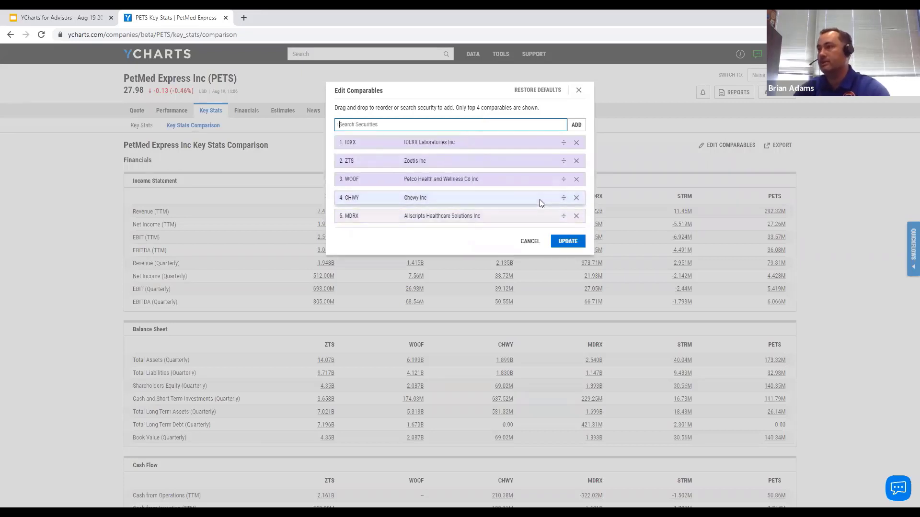
left_click(566, 241)
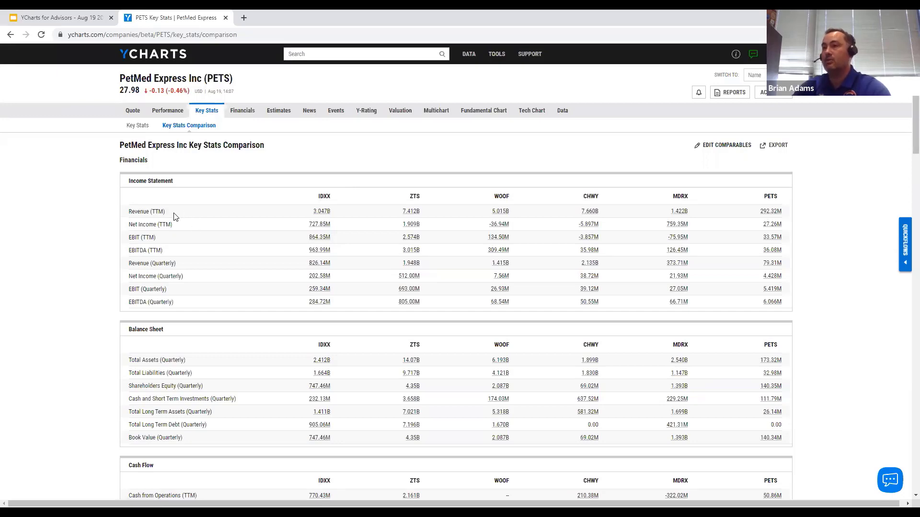
scroll(109, 220, "down", 8)
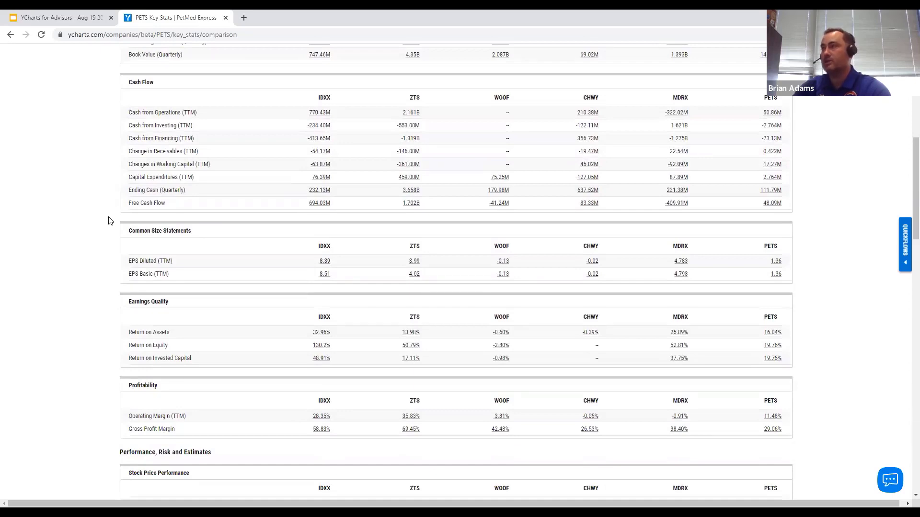
scroll(109, 221, "up", 5)
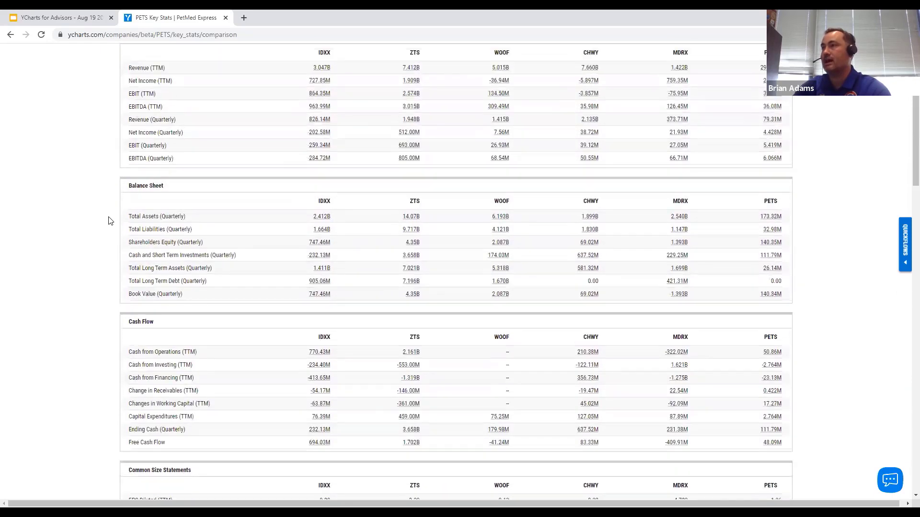
scroll(109, 220, "up", 3)
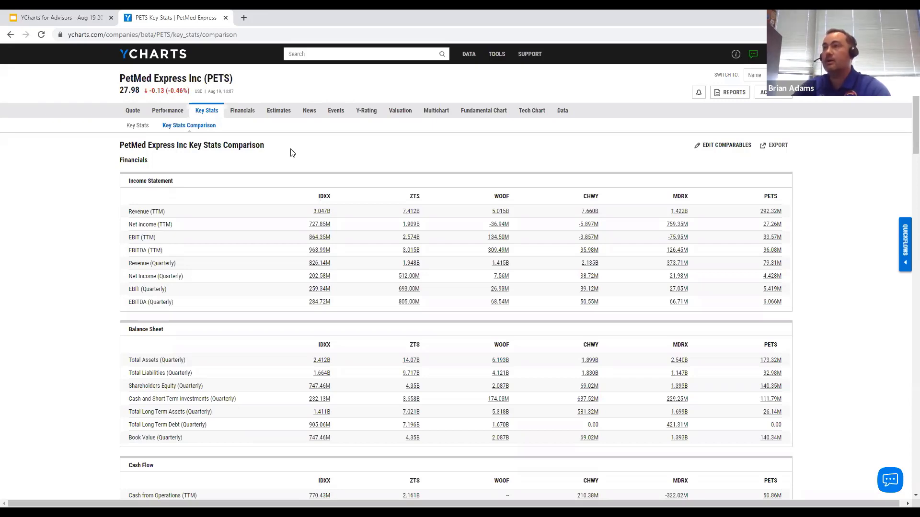
- Open the Financials tab to view PetMed Express's income statement
left_click(247, 116)
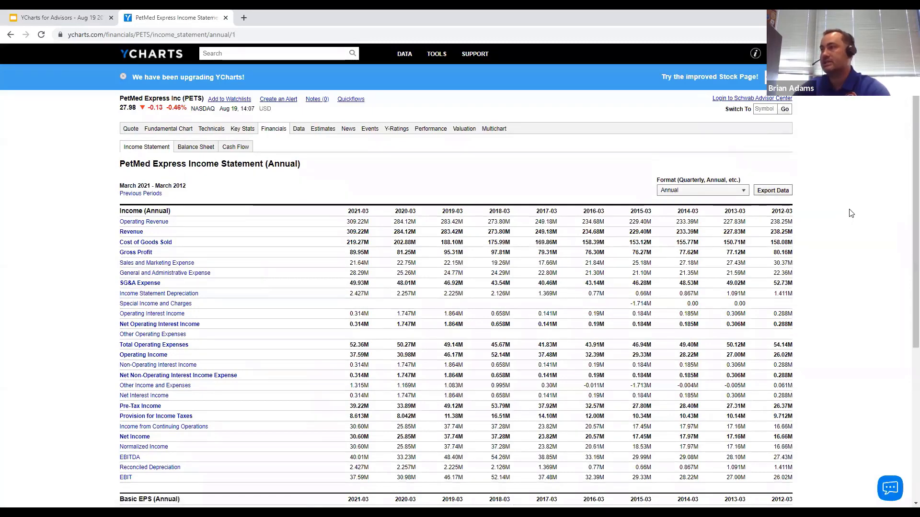
scroll(851, 216, "down", 1)
scroll(850, 221, "down", 4)
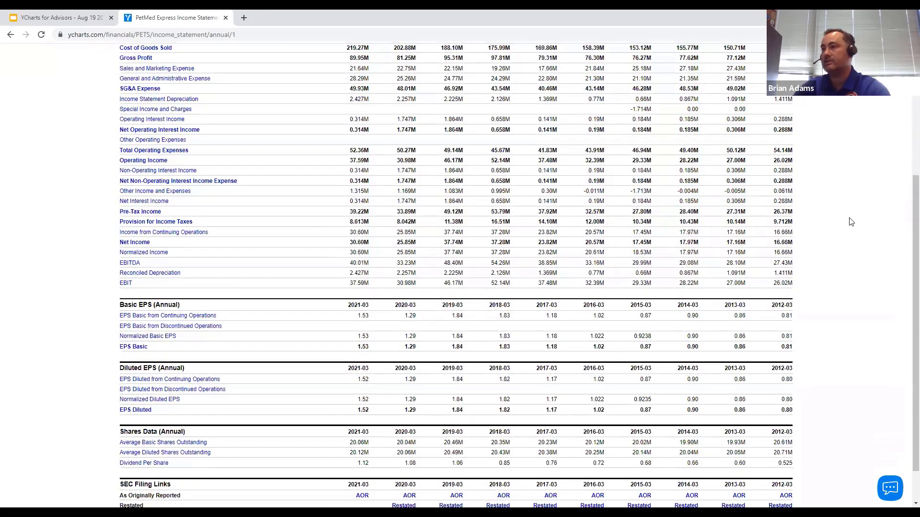
scroll(850, 221, "up", 5)
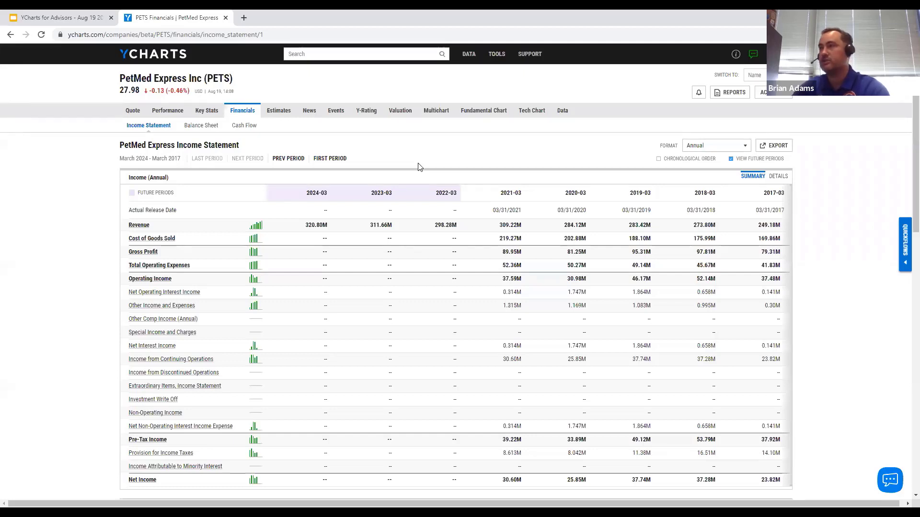
- Hide future periods, try chronological order and detail view, ending on Summary
left_click(730, 160)
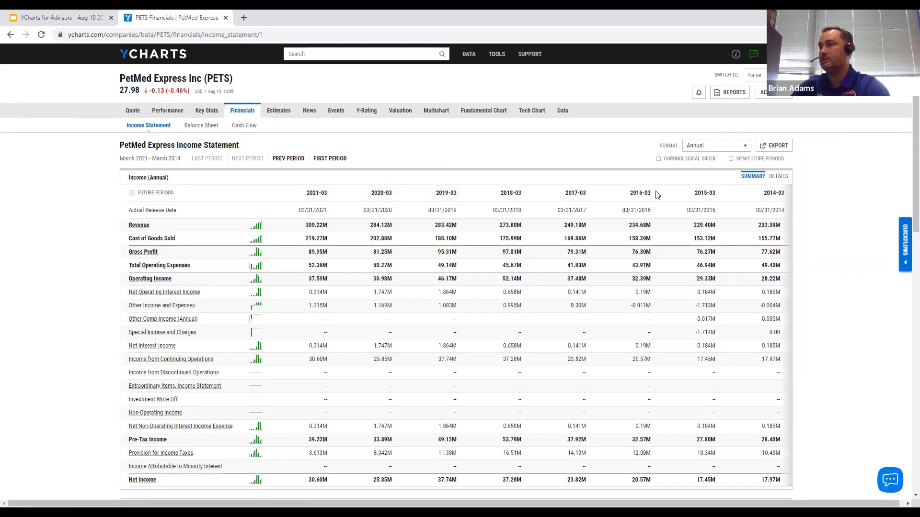
left_click(659, 160)
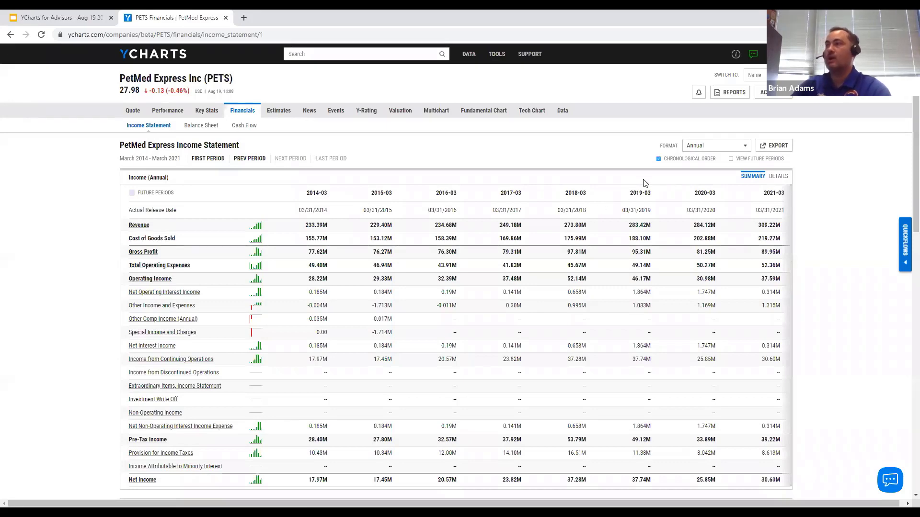
left_click(659, 160)
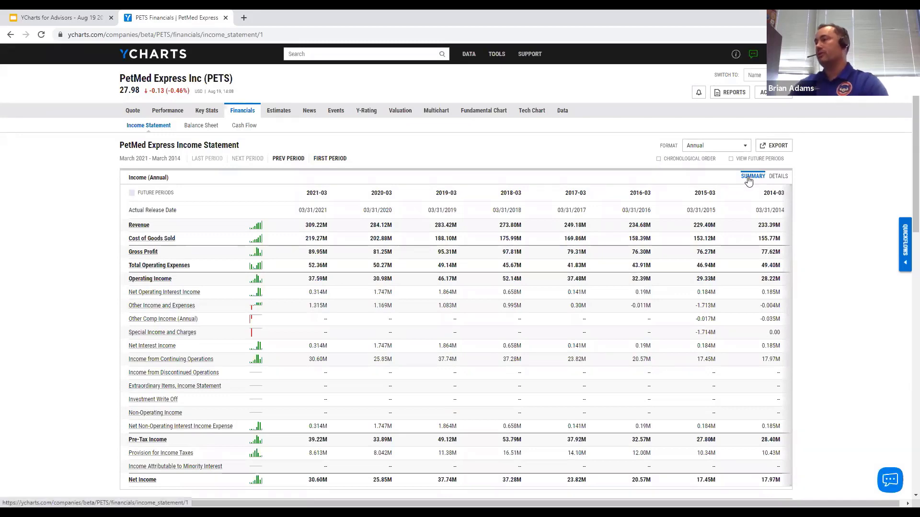
left_click(779, 177)
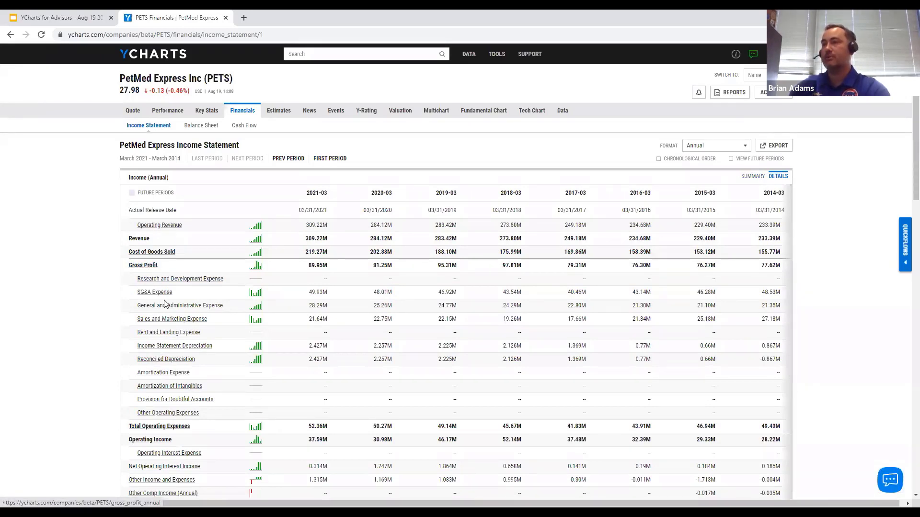
left_click(749, 180)
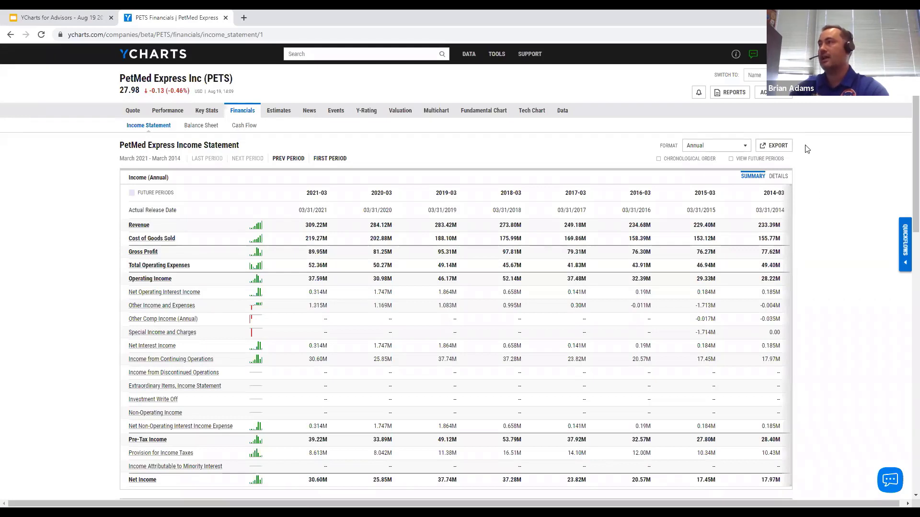
- Set the income statement Format to Annual YoY Growth, then go back to PETS
left_click(749, 75)
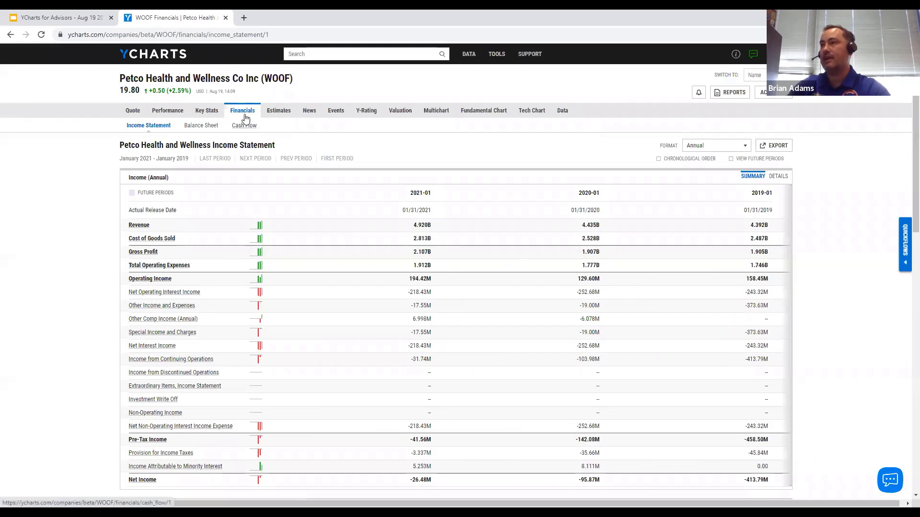
left_click(719, 149)
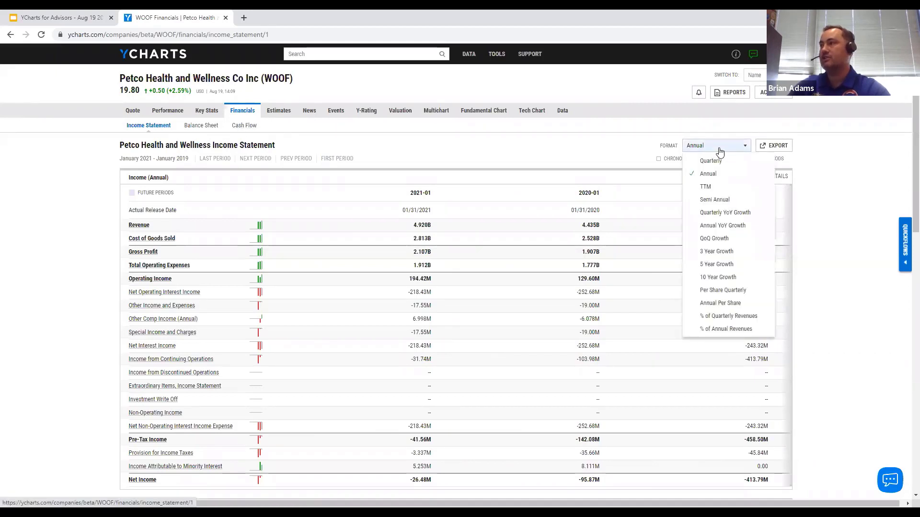
left_click(729, 227)
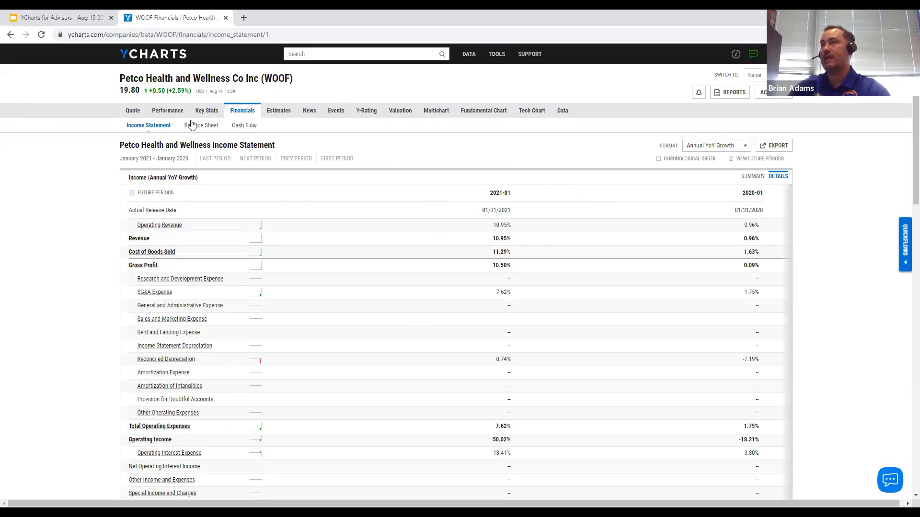
key("alt+Left")
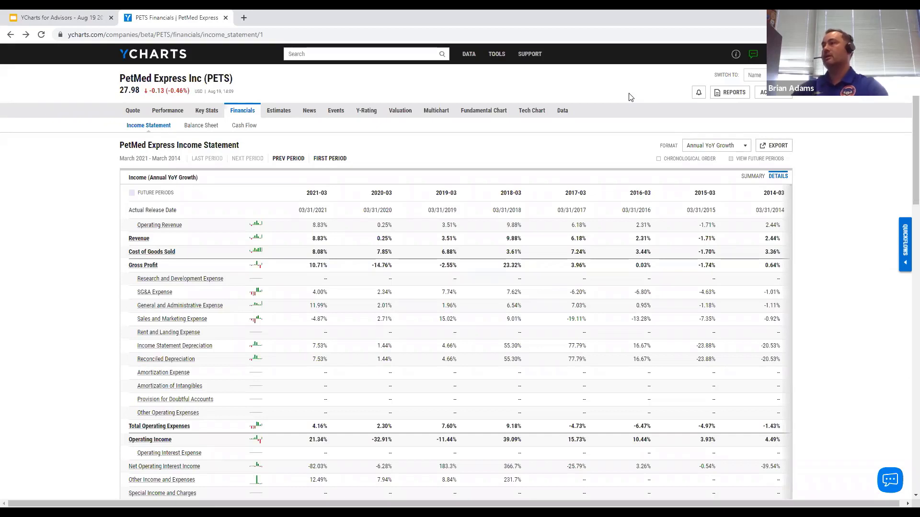
left_click(906, 256)
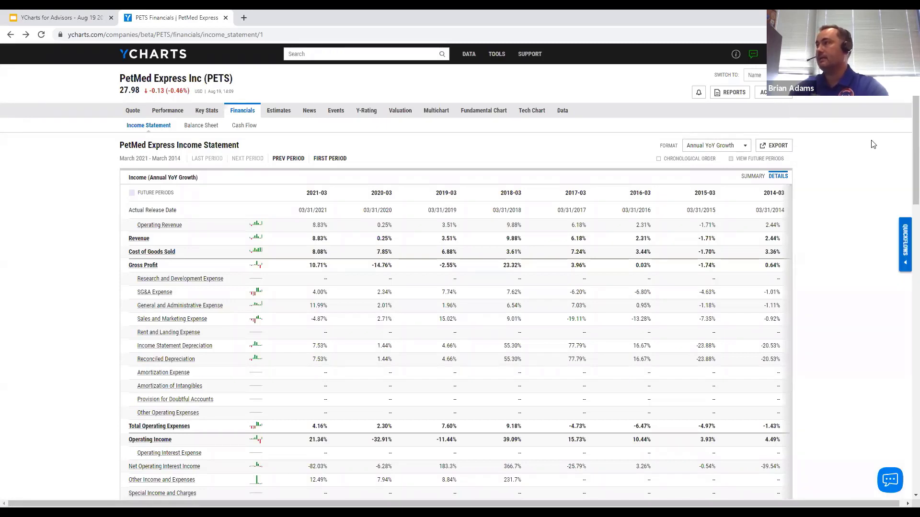
left_click(698, 96)
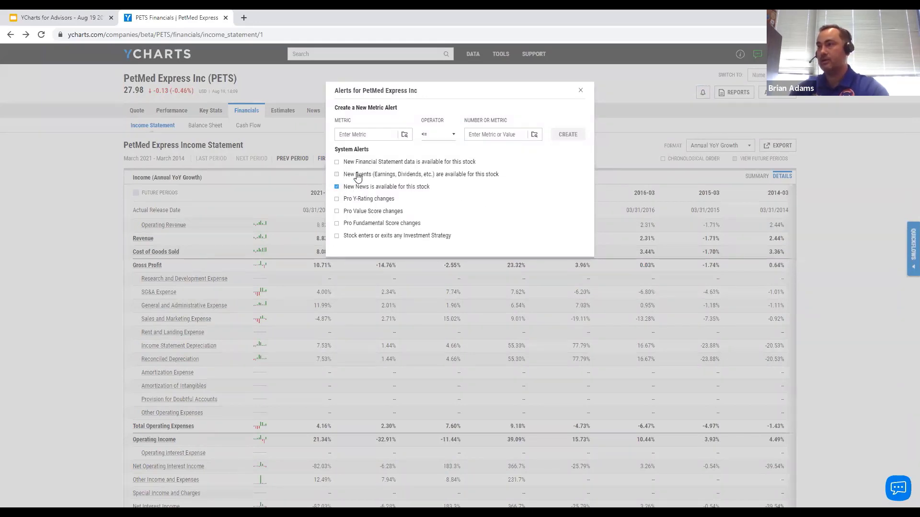
left_click(368, 129)
type("1 day p")
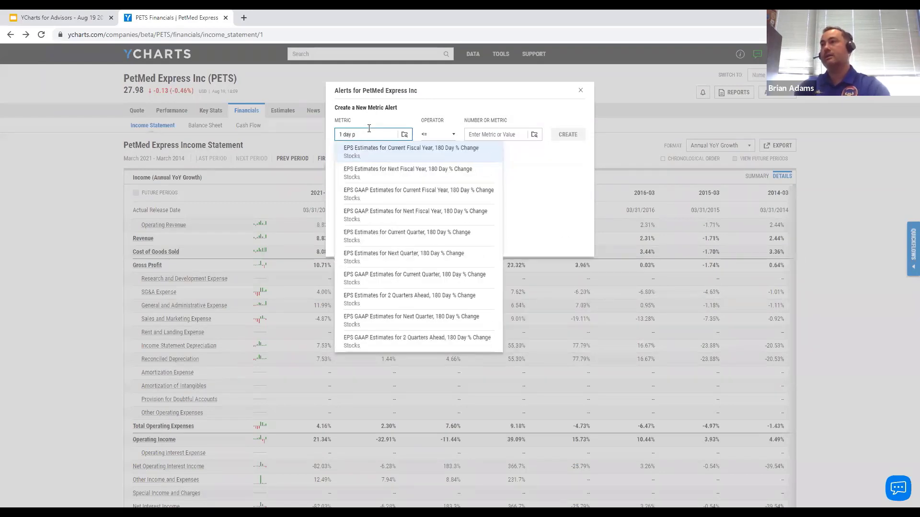
key("BackSpace")
type("retur")
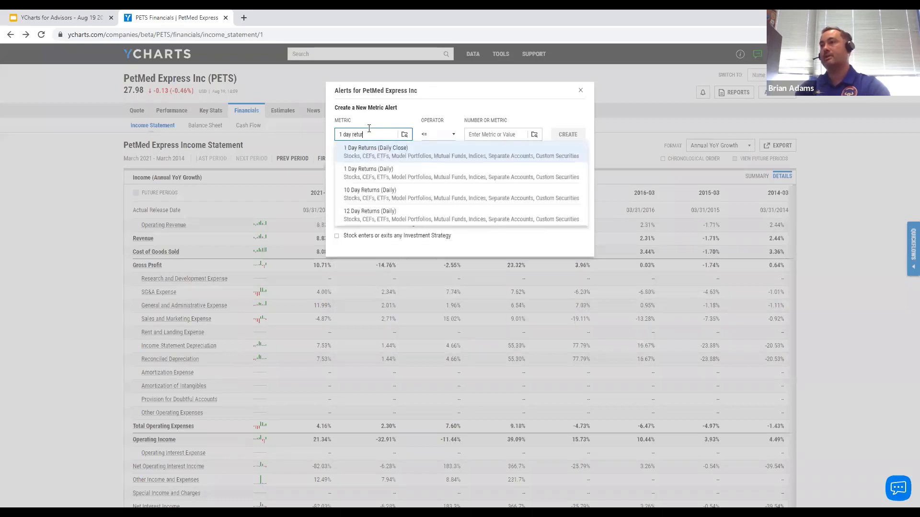
left_click(374, 174)
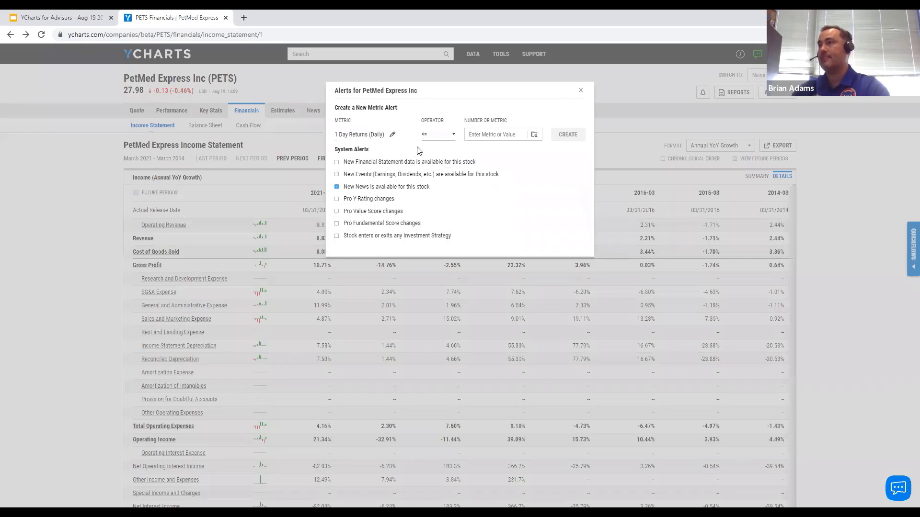
left_click(439, 137)
left_click(446, 161)
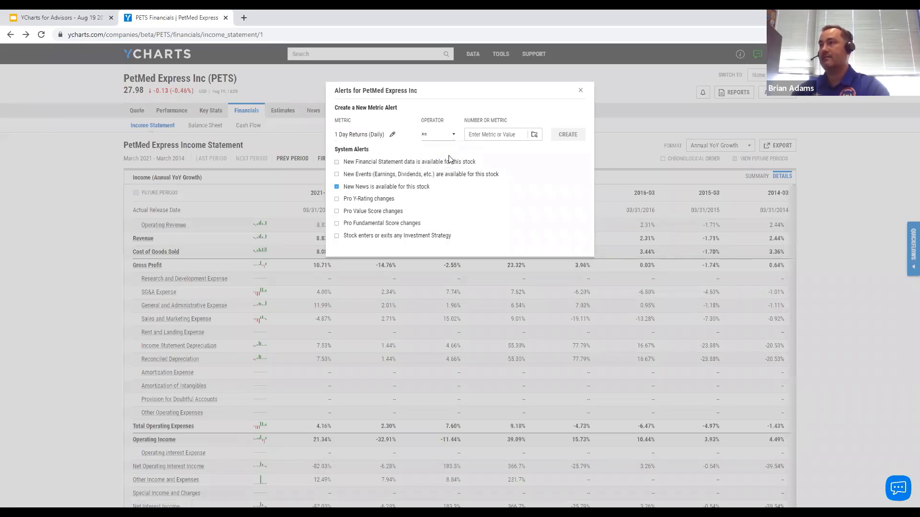
left_click(483, 138)
type("5")
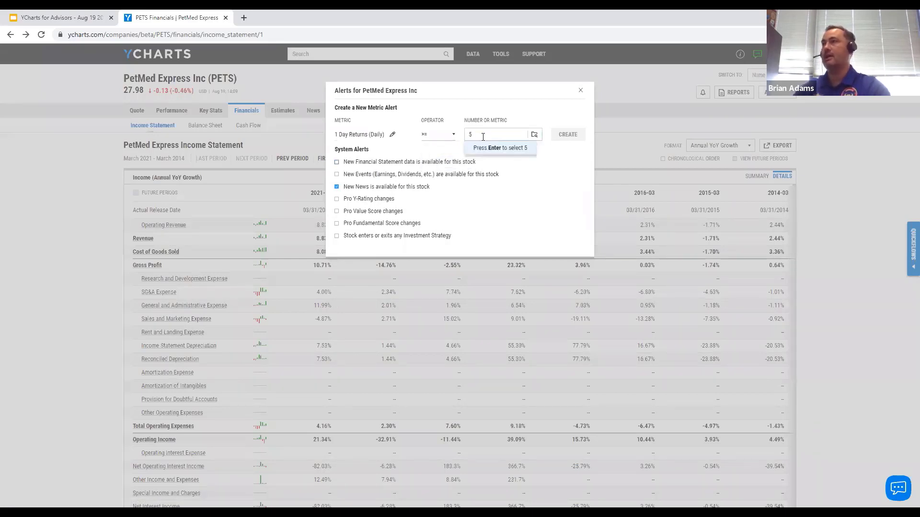
left_click(489, 147)
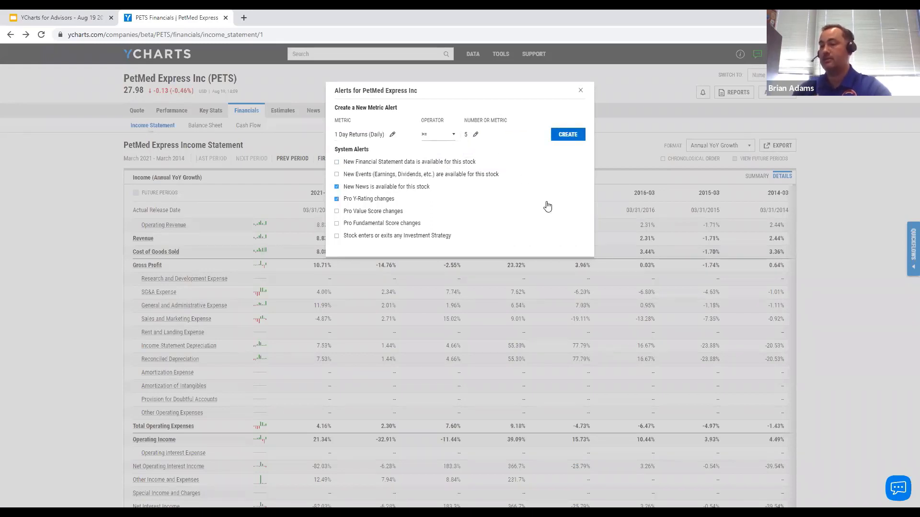
left_click(580, 92)
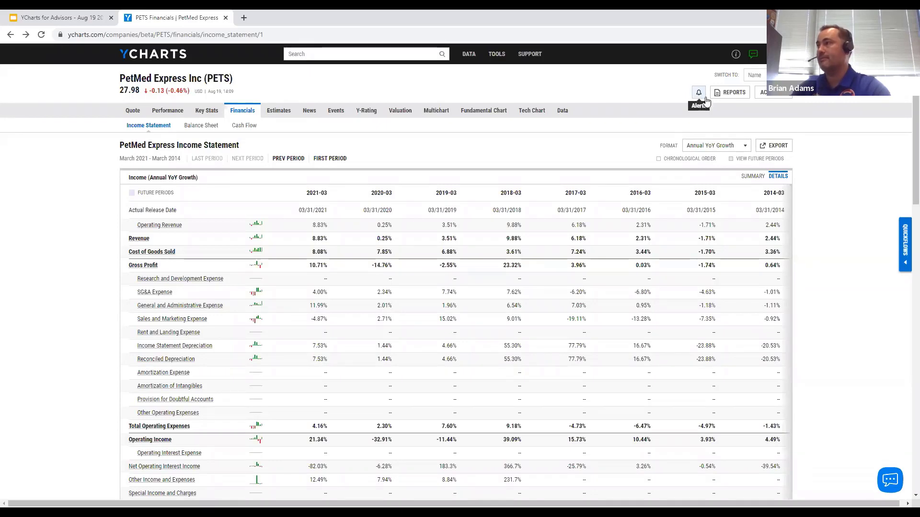
left_click(776, 93)
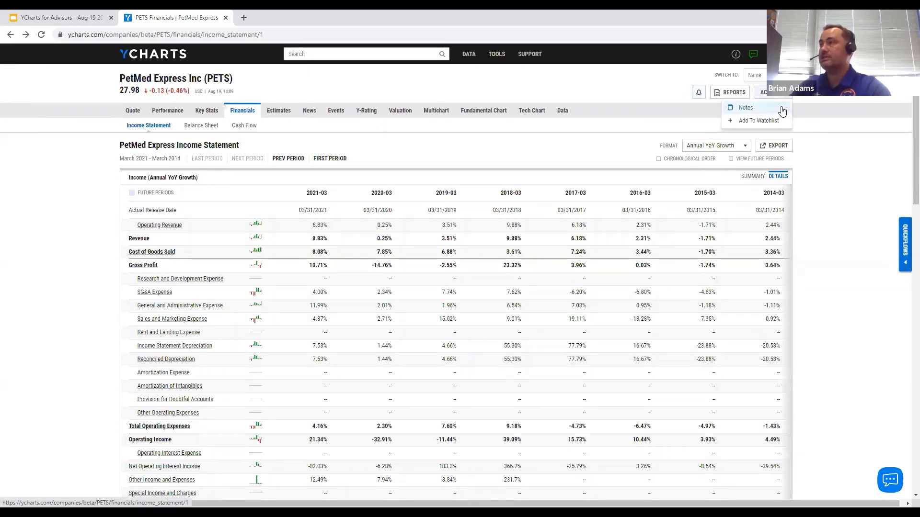
left_click(782, 112)
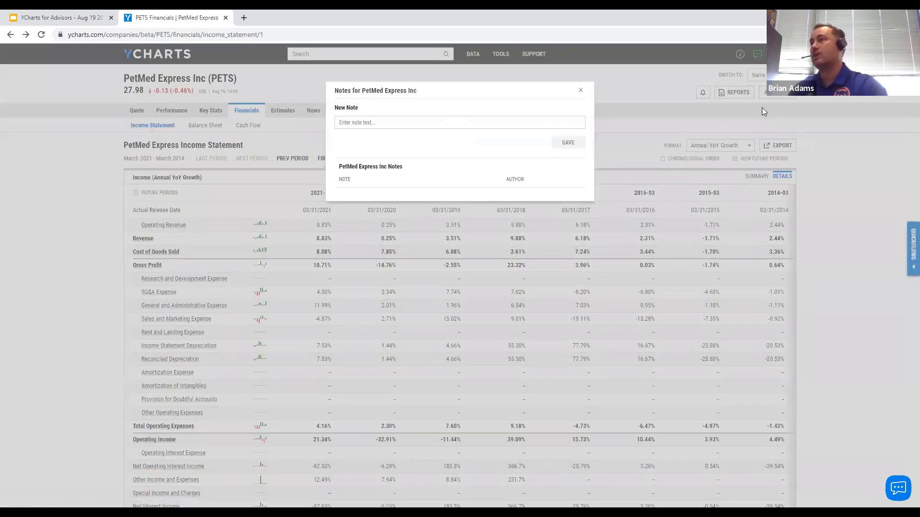
left_click(545, 120)
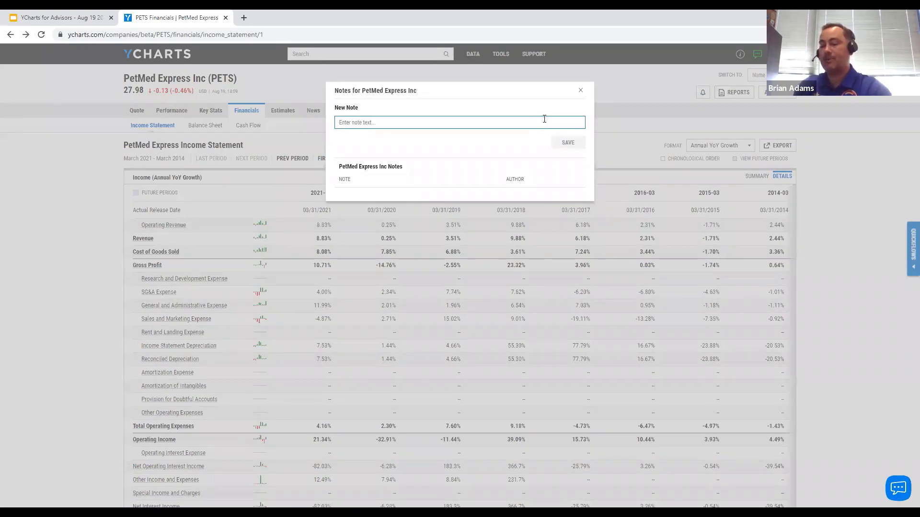
type("BUY")
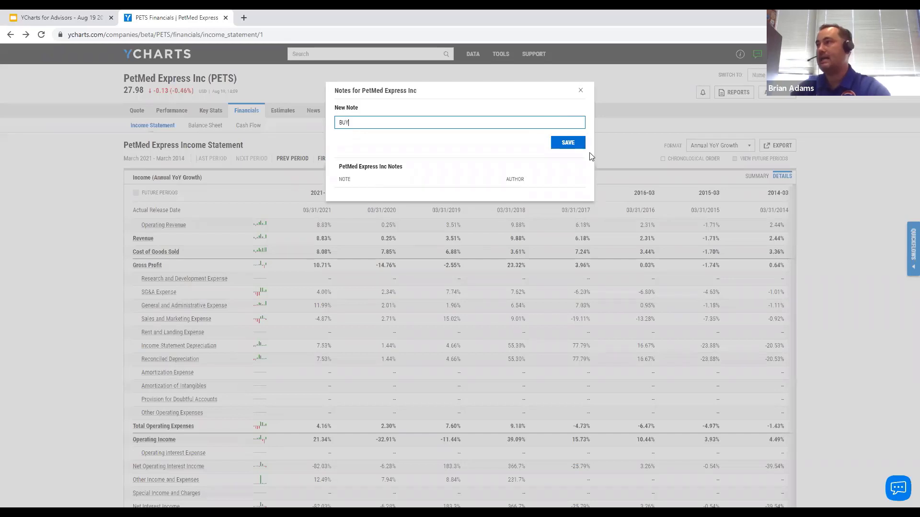
type("!")
left_click(569, 145)
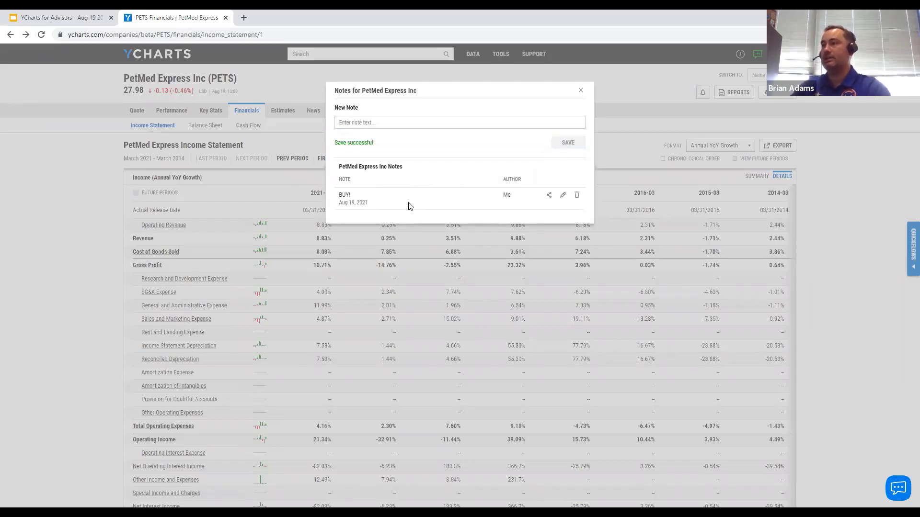
left_click(549, 195)
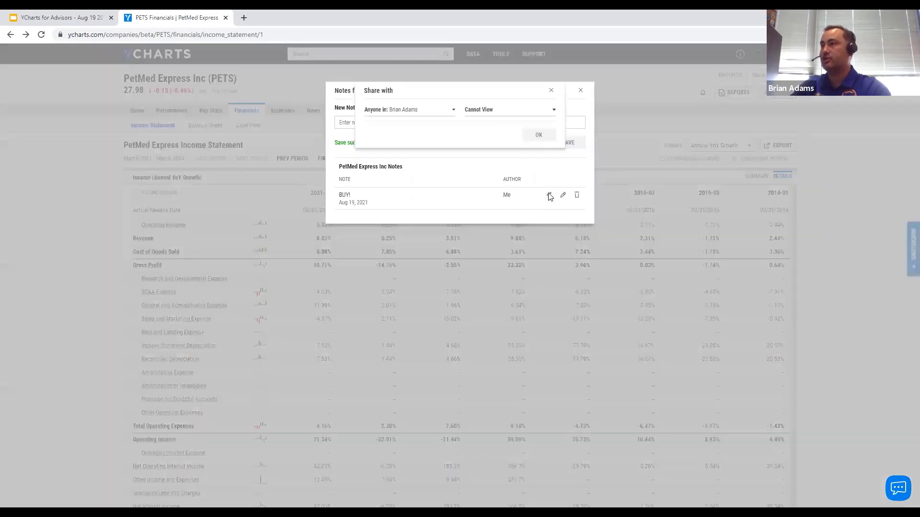
left_click(503, 113)
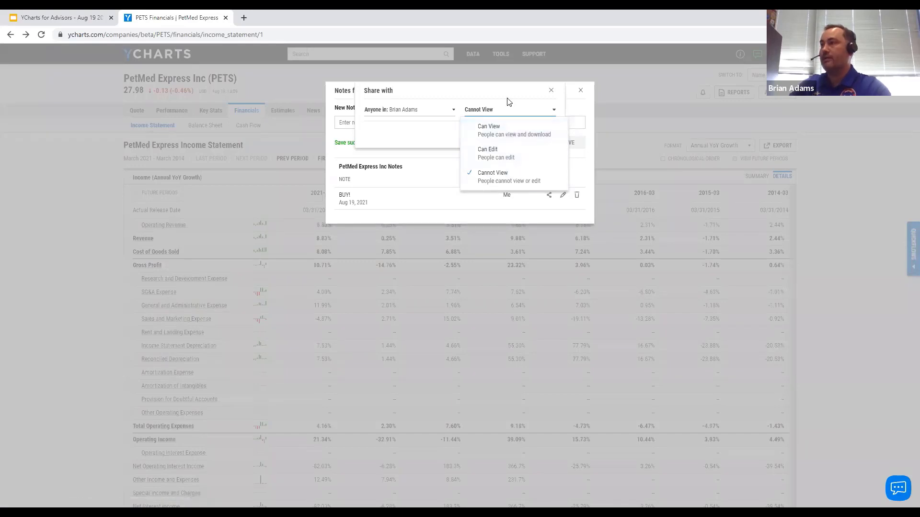
left_click(551, 91)
left_click(551, 92)
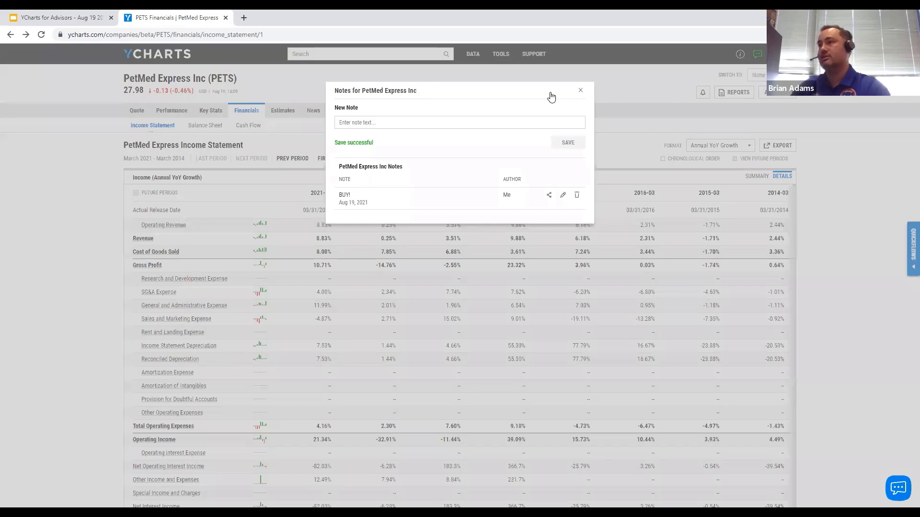
left_click(576, 195)
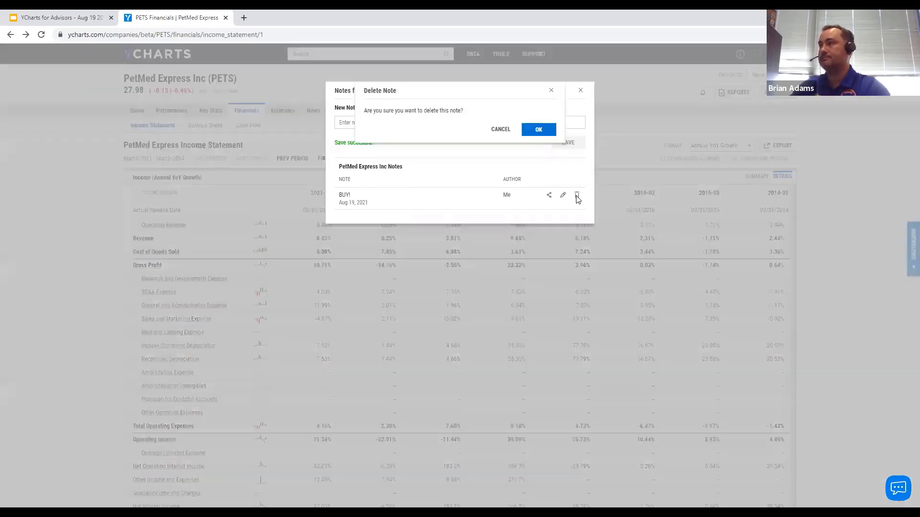
left_click(545, 128)
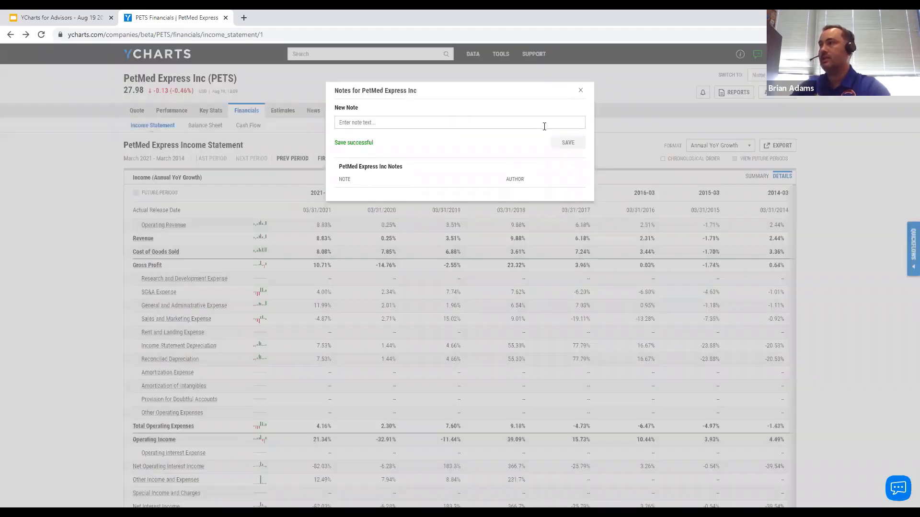
left_click(580, 91)
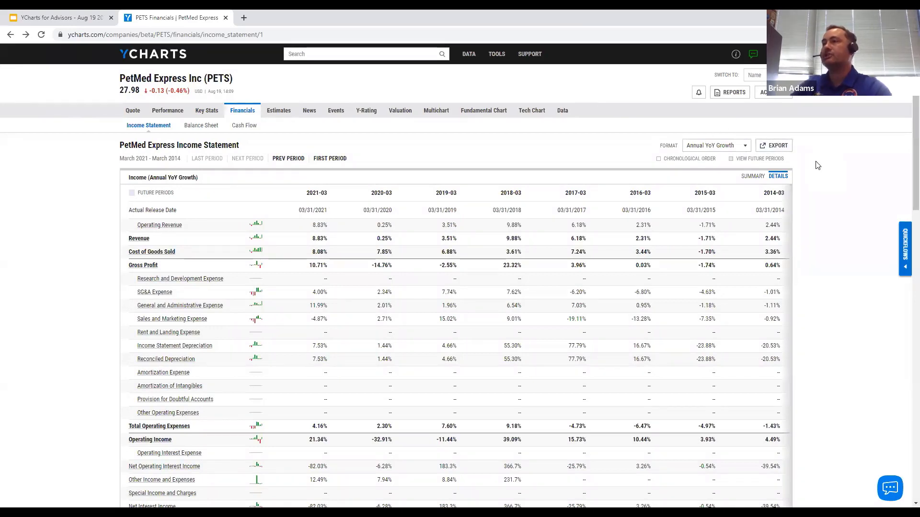
- Open the PETS Estimates tab and switch Estimate Trends from revenue to EPS
left_click(281, 113)
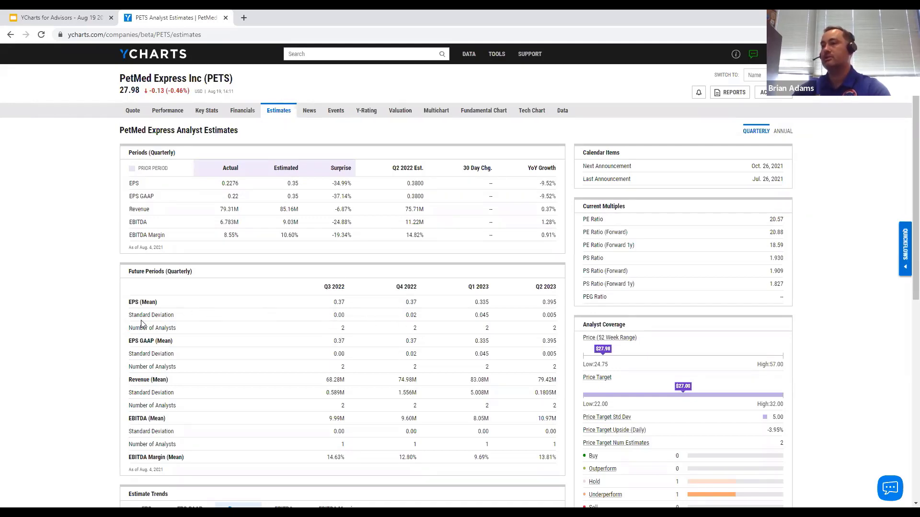
scroll(106, 300, "down", 5)
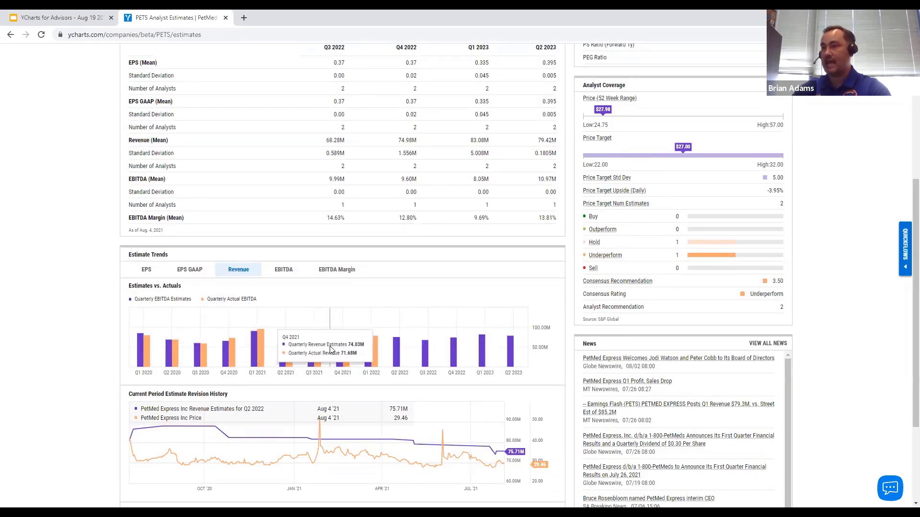
left_click(145, 271)
scroll(80, 292, "down", 3)
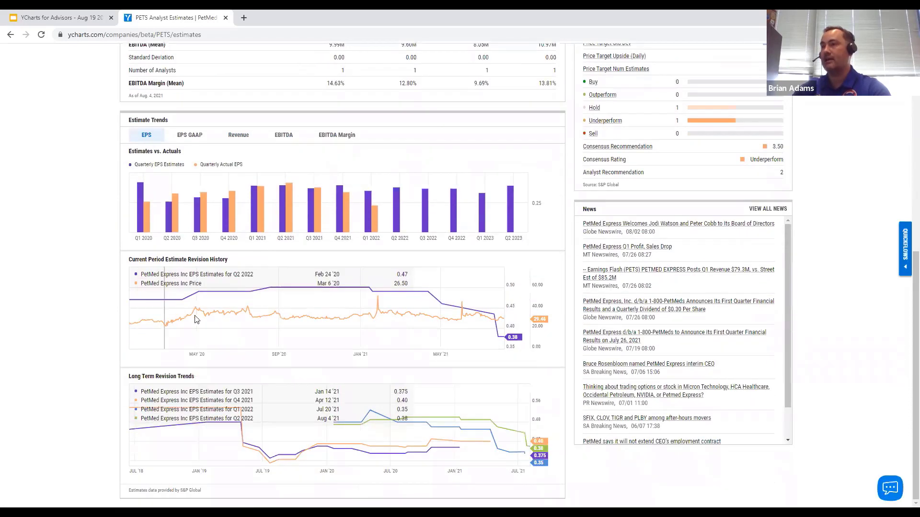
scroll(92, 298, "up", 8)
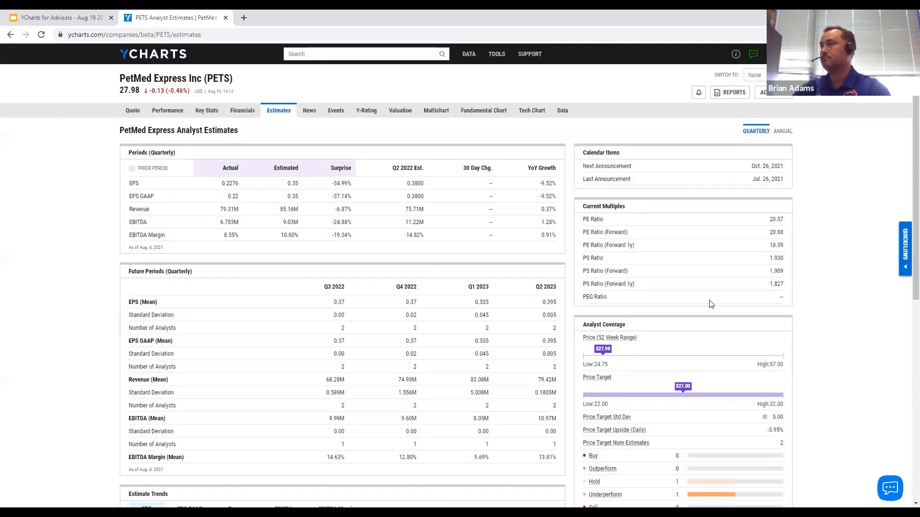
- From Quickflows, re-add WOOF and build a Profitability Analysis table of PETS, CHWY, WOOF
left_click(904, 273)
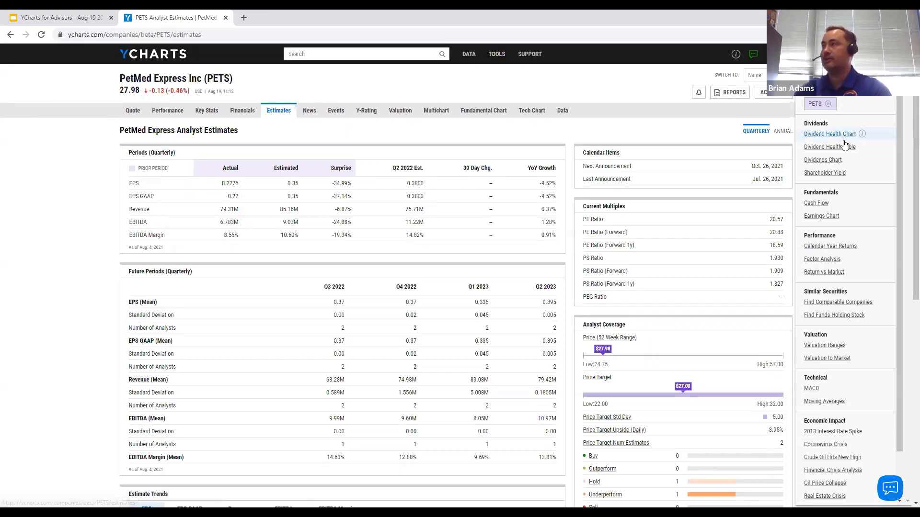
mouse_move(844, 260)
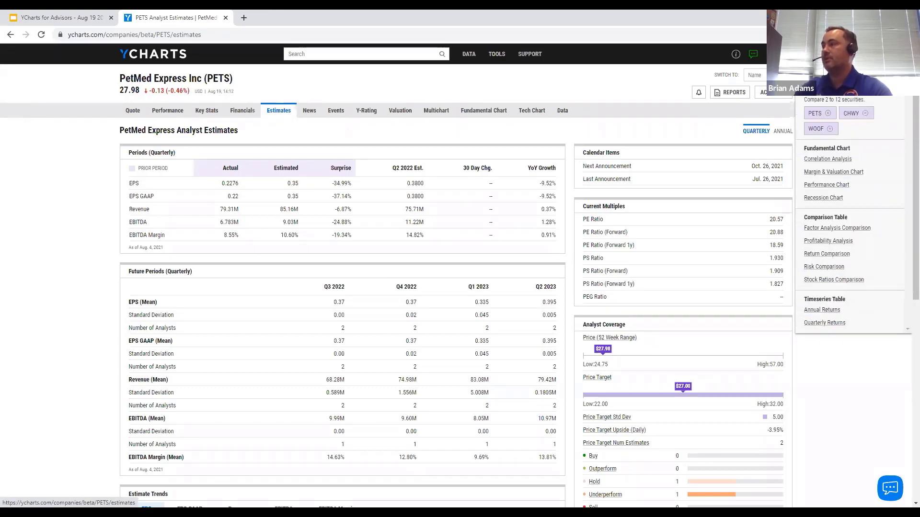
left_click(830, 129)
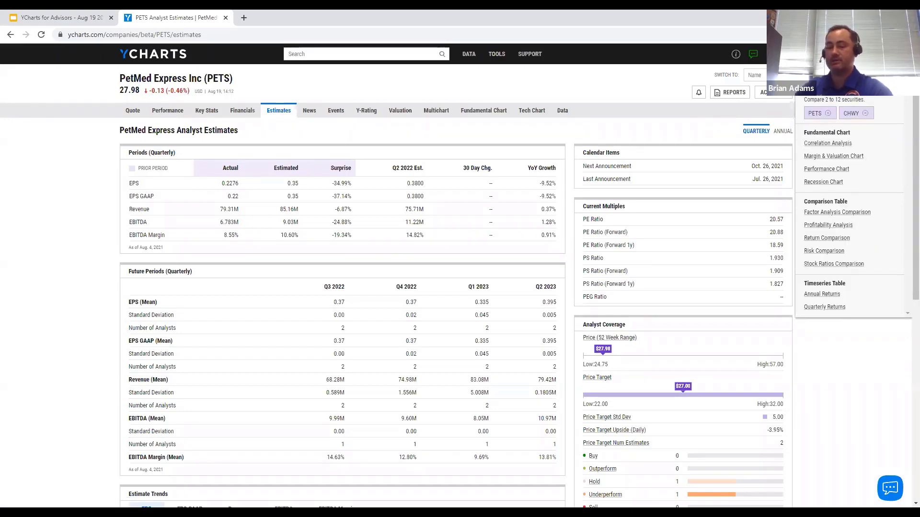
type("WOOF")
key("Return")
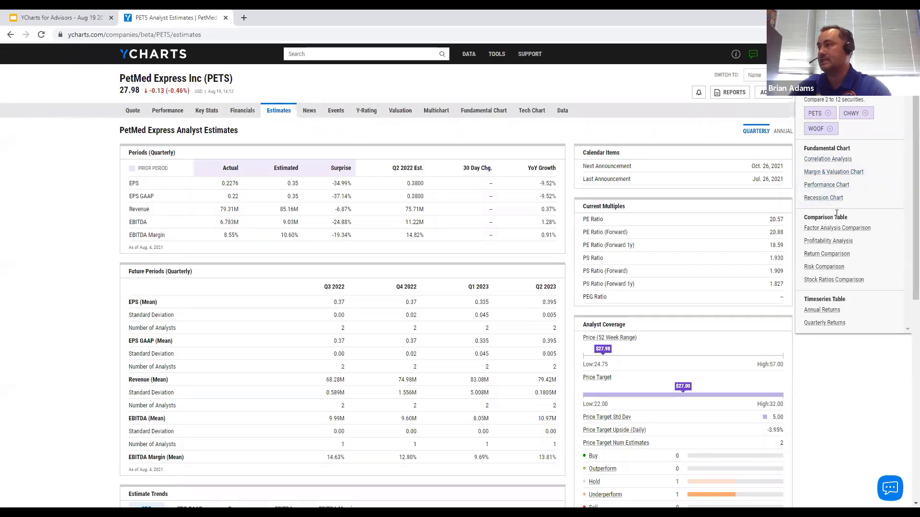
left_click(838, 243)
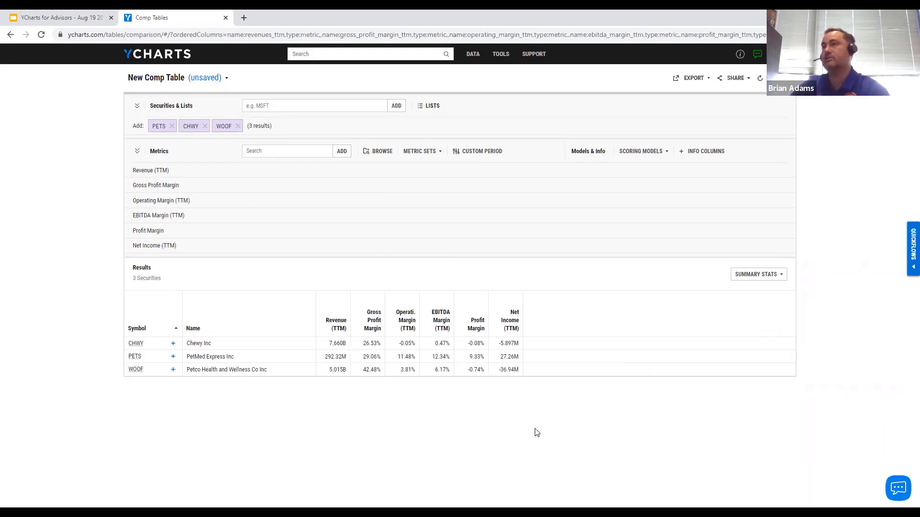
- Try adding PE Ratio via metric Browse, cancel, and reset to a blank comp table
left_click(378, 152)
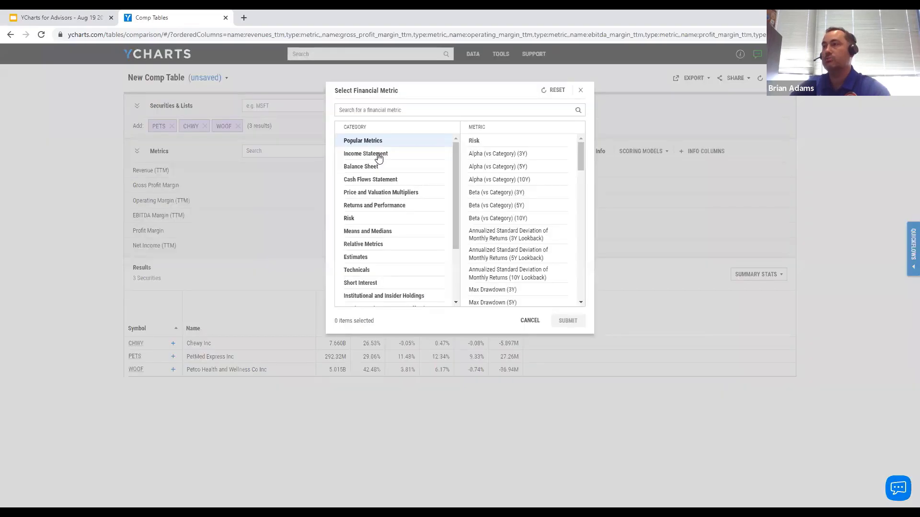
left_click(389, 108)
type("pe")
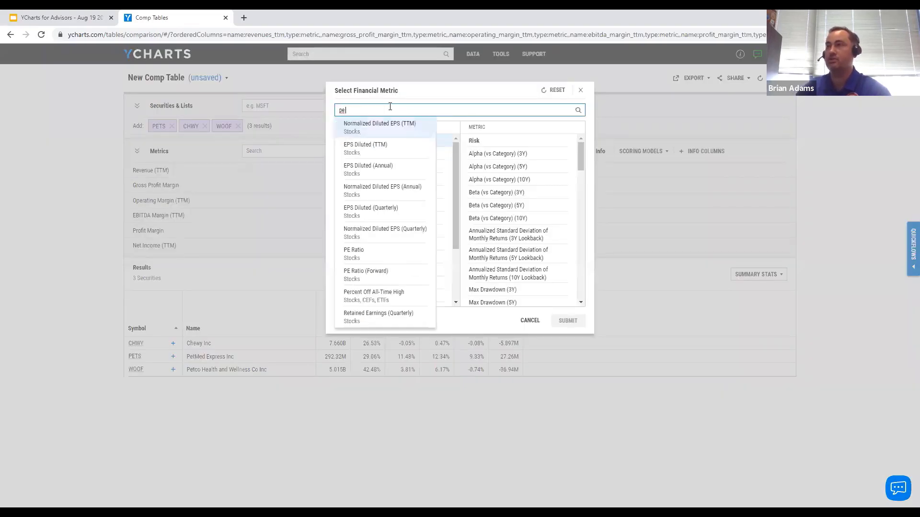
type(" ra")
left_click(400, 137)
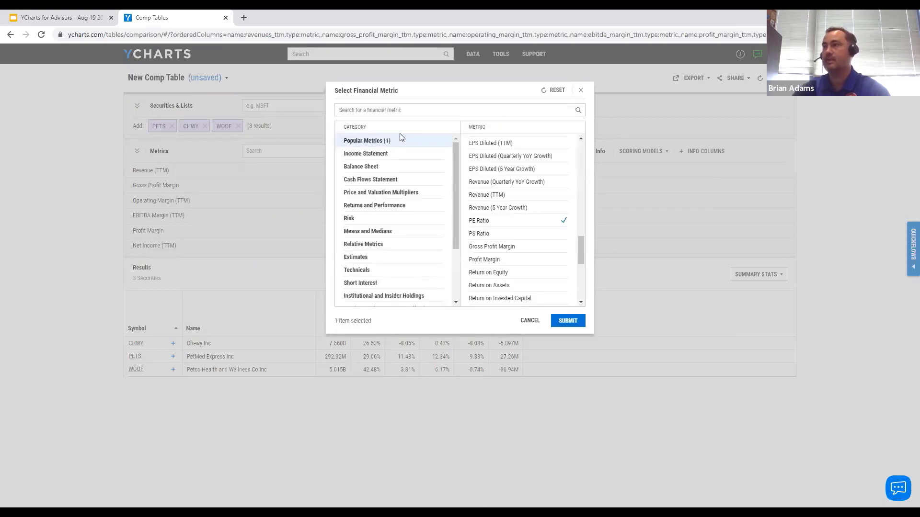
left_click(529, 321)
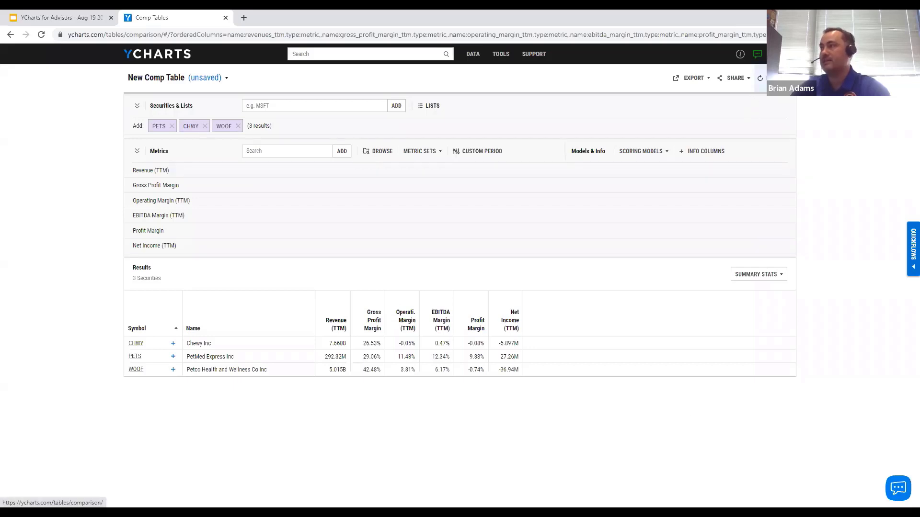
left_click(760, 79)
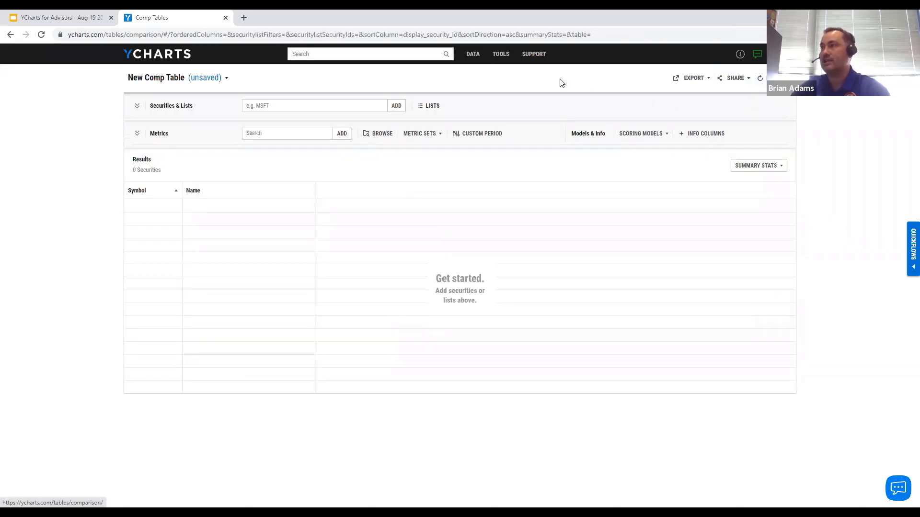
left_click(500, 61)
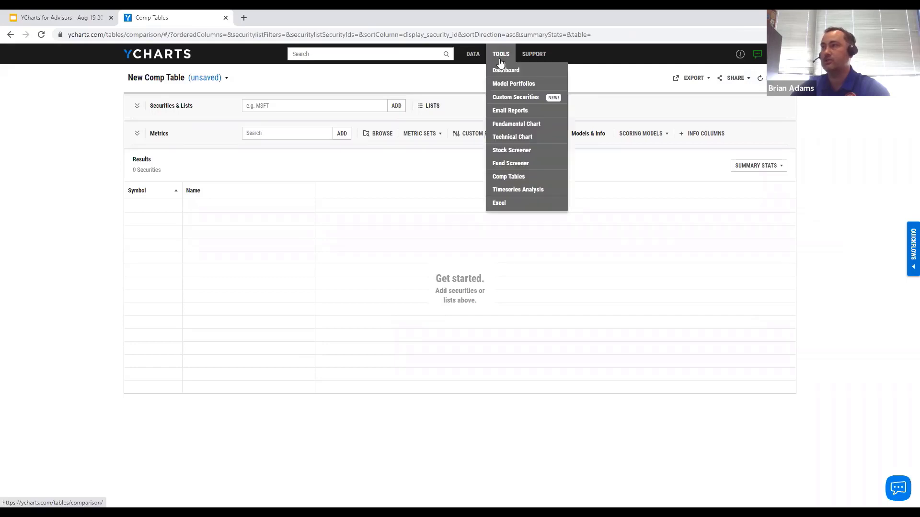
left_click(520, 178)
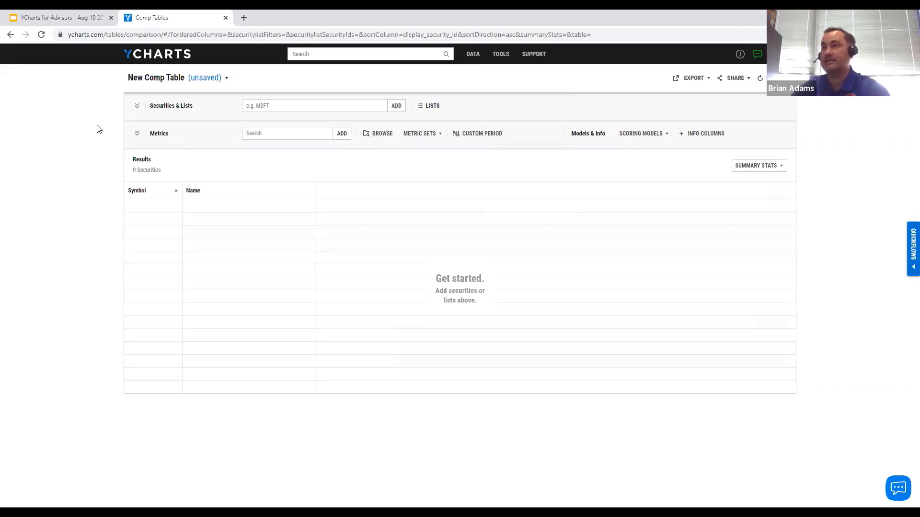
- Add the Sectors watchlist (XLE, XLF, XLK, XLRE, XLU, XLV) from My Lists to the comp table
left_click(431, 107)
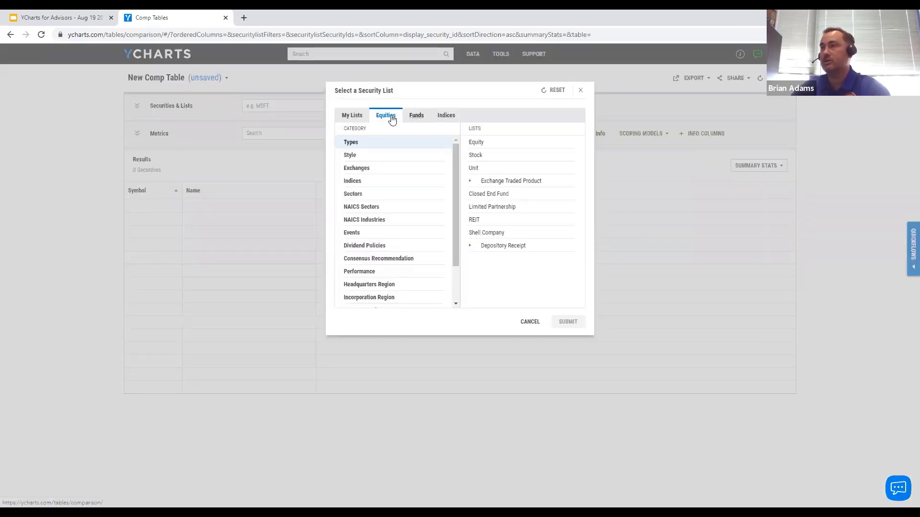
left_click(358, 116)
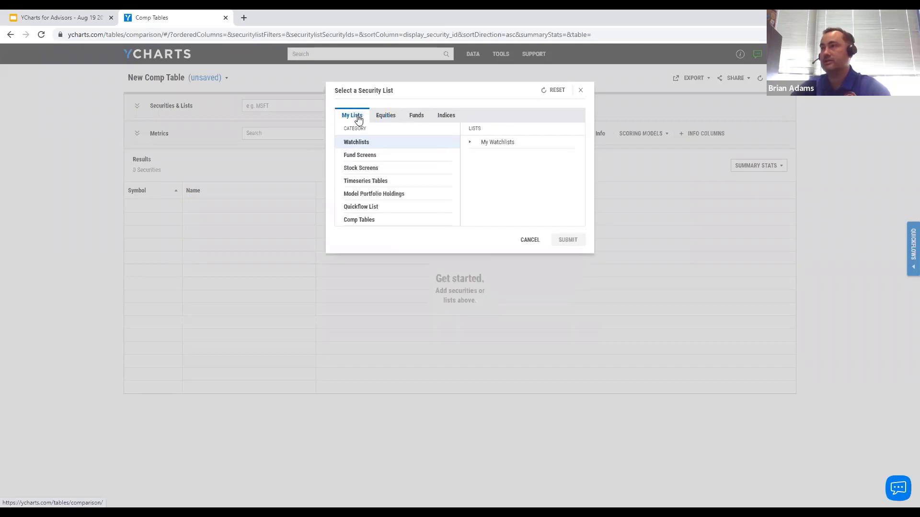
left_click(494, 146)
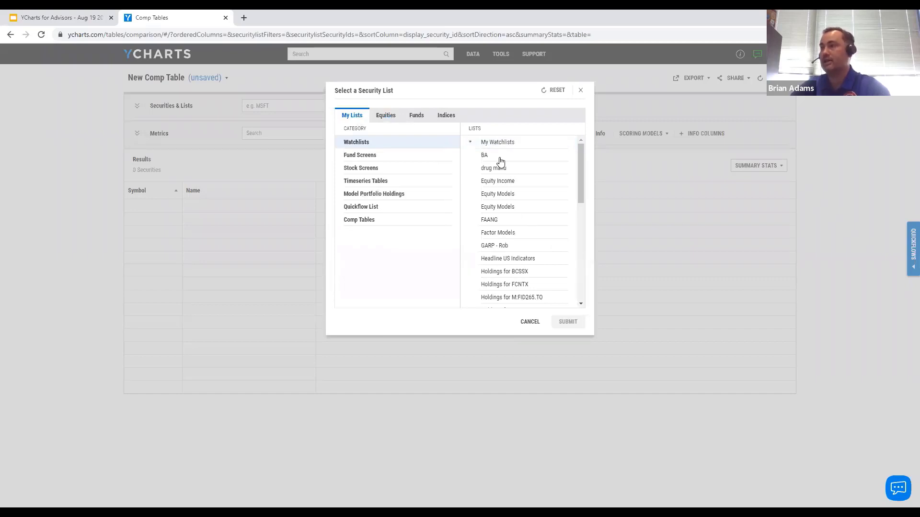
scroll(511, 249, "down", 1)
scroll(511, 249, "down", 5)
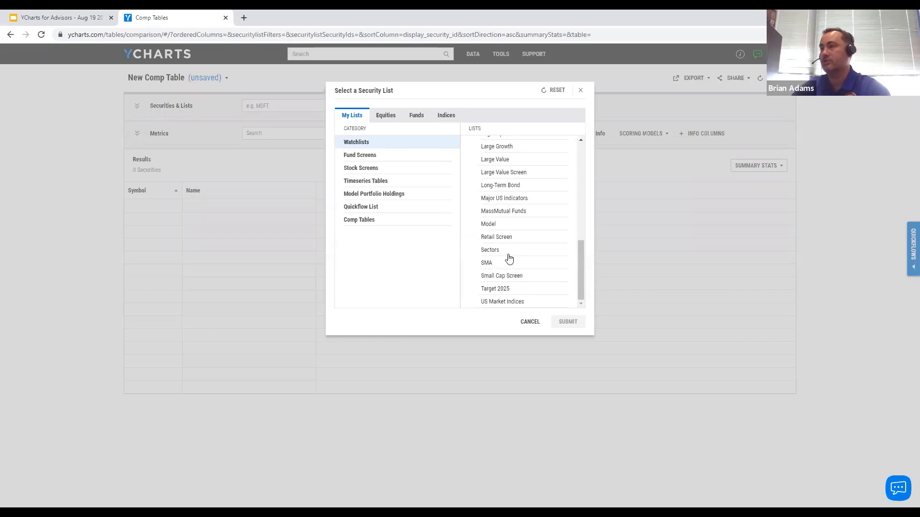
left_click(491, 251)
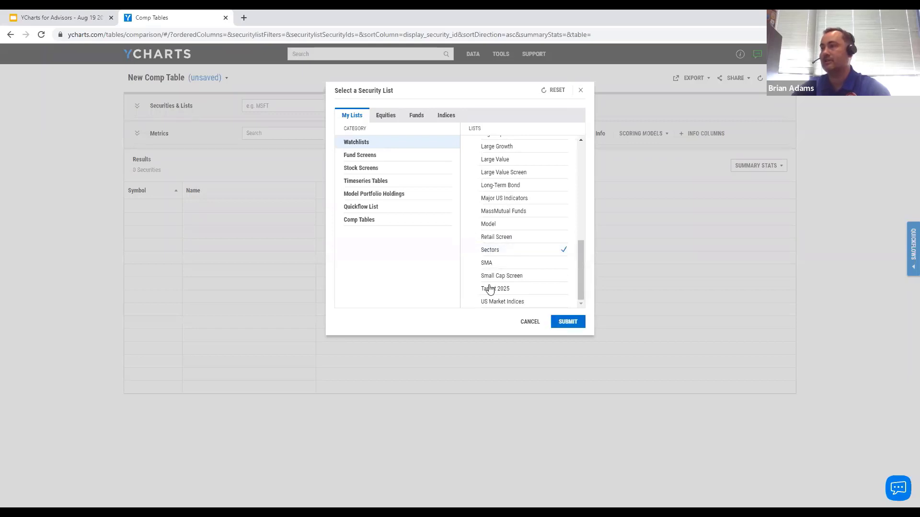
left_click(565, 323)
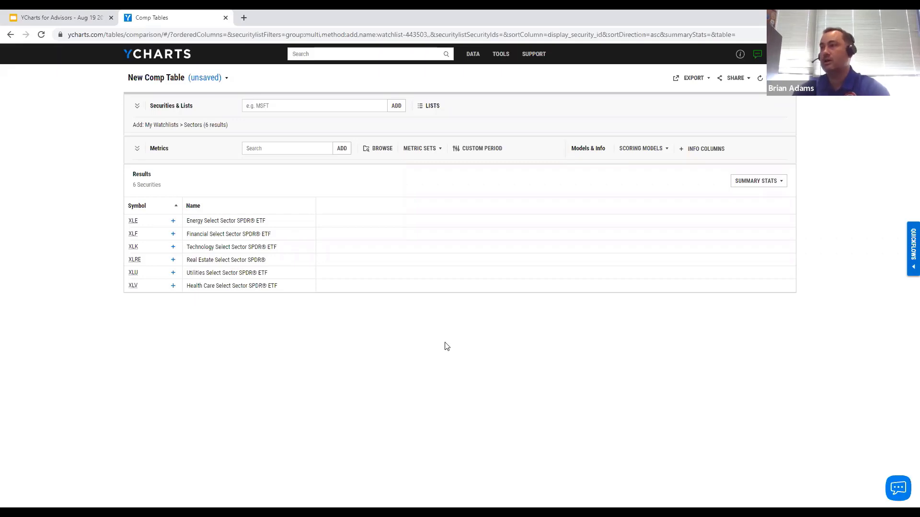
- Load the saved Trailing Total Returns metric set and collapse the Metrics section
left_click(426, 149)
left_click(442, 182)
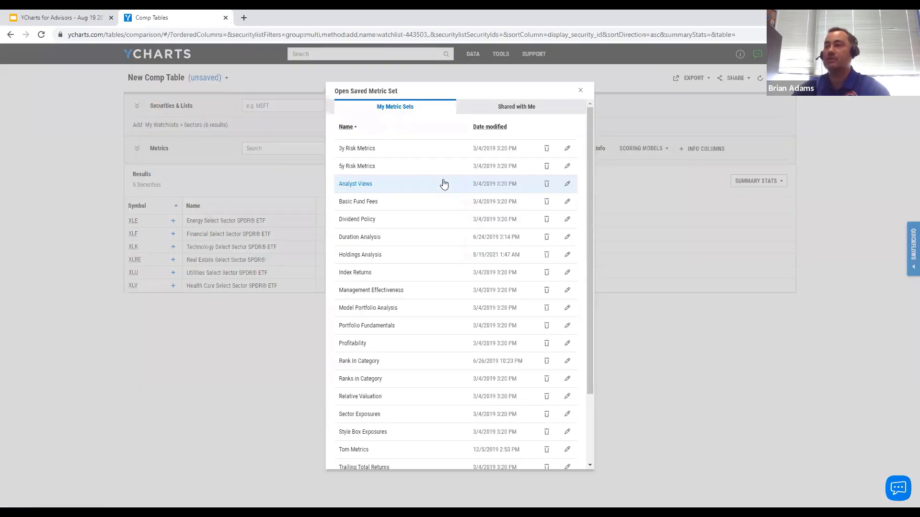
scroll(427, 263, "down", 1)
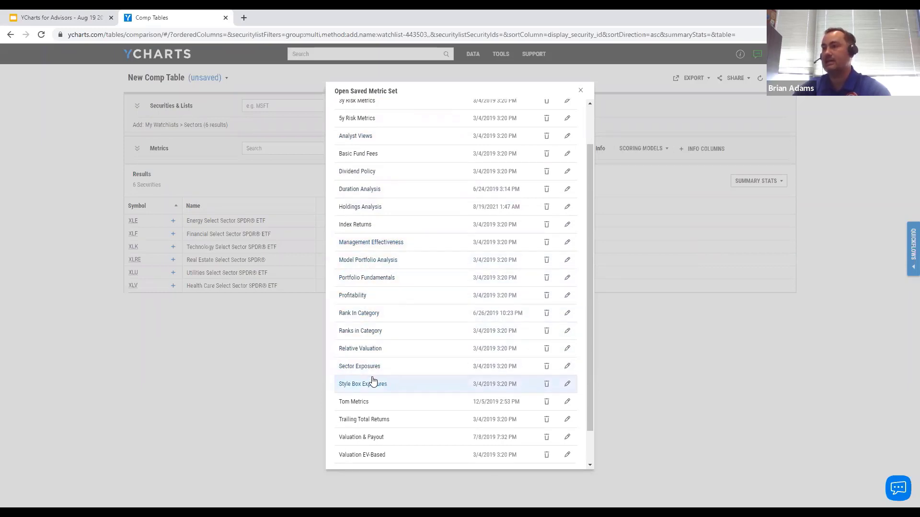
left_click(376, 425)
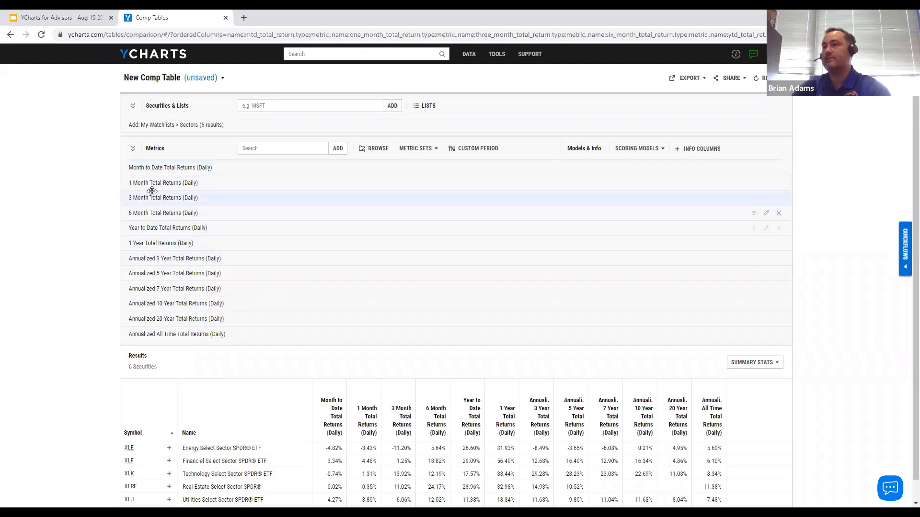
left_click(133, 148)
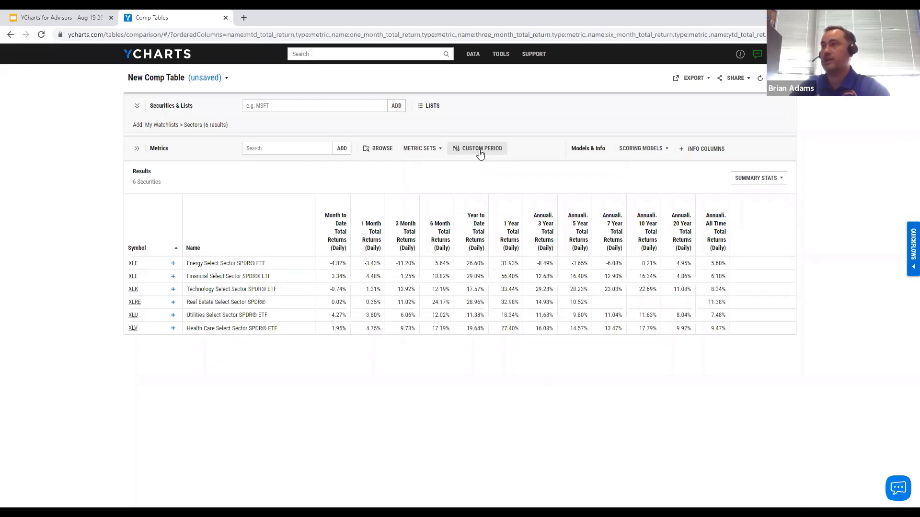
- Start a custom period column titled Tech Bubble Burst with start date 03/02/2000
left_click(480, 152)
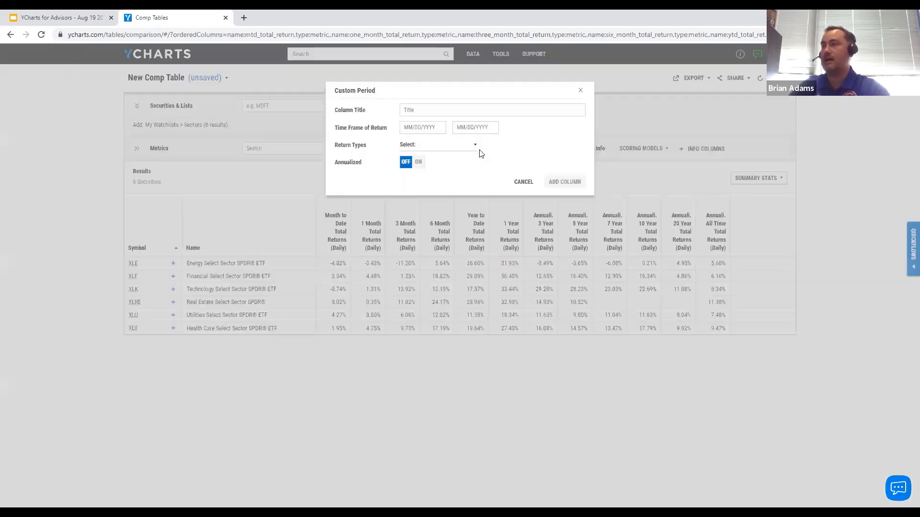
left_click(447, 111)
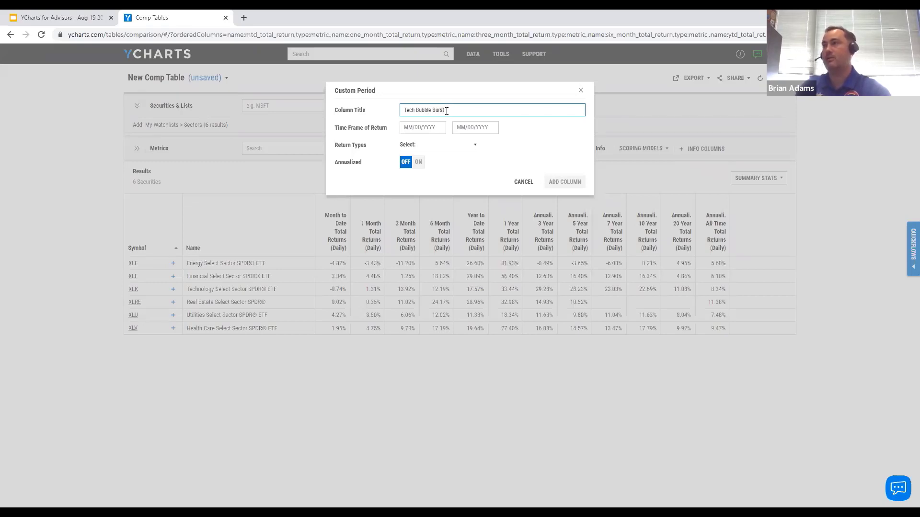
key("Tab")
left_click(418, 127)
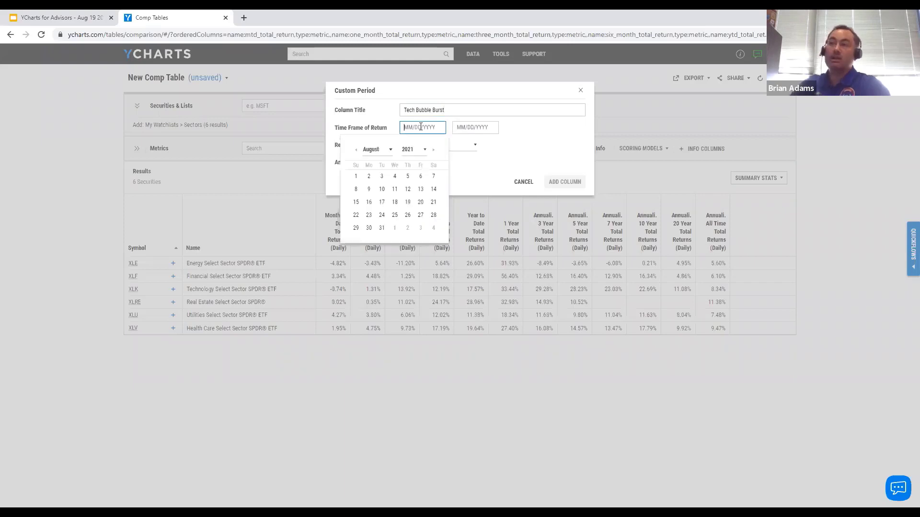
left_click(388, 150)
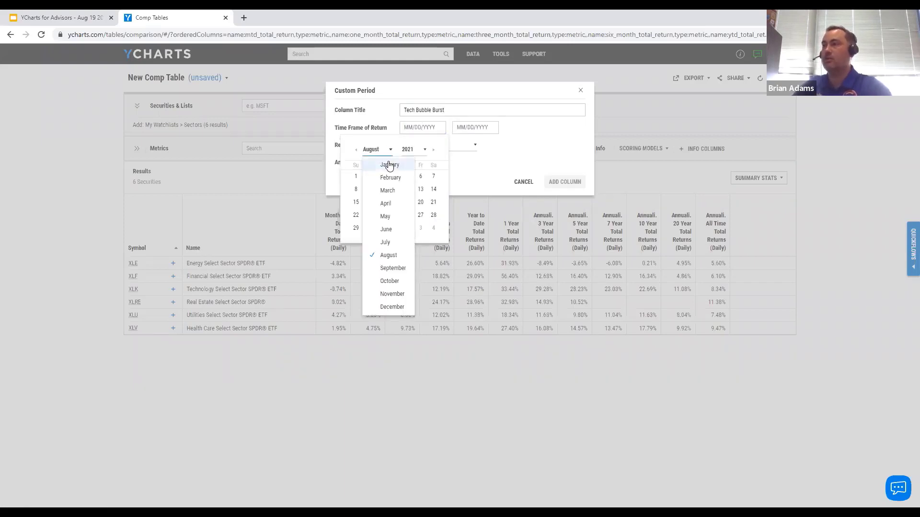
left_click(390, 178)
left_click(410, 149)
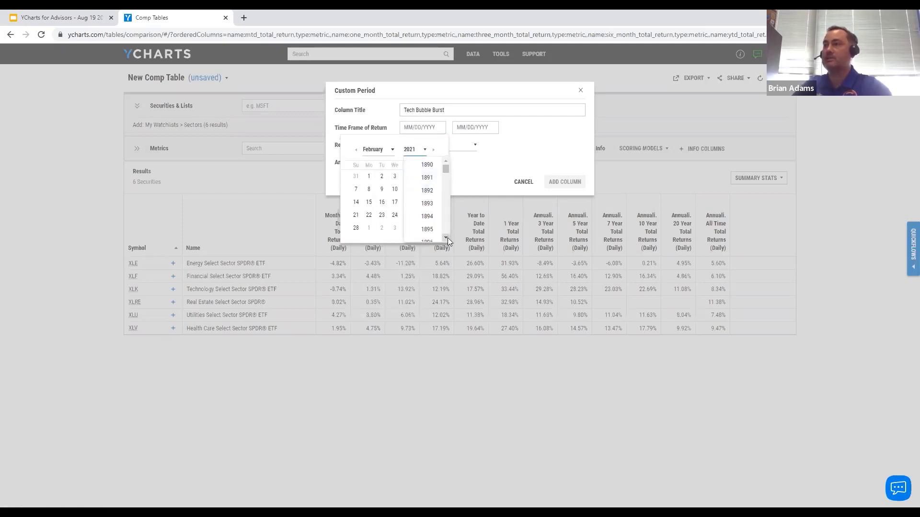
scroll(448, 238, "down", 4)
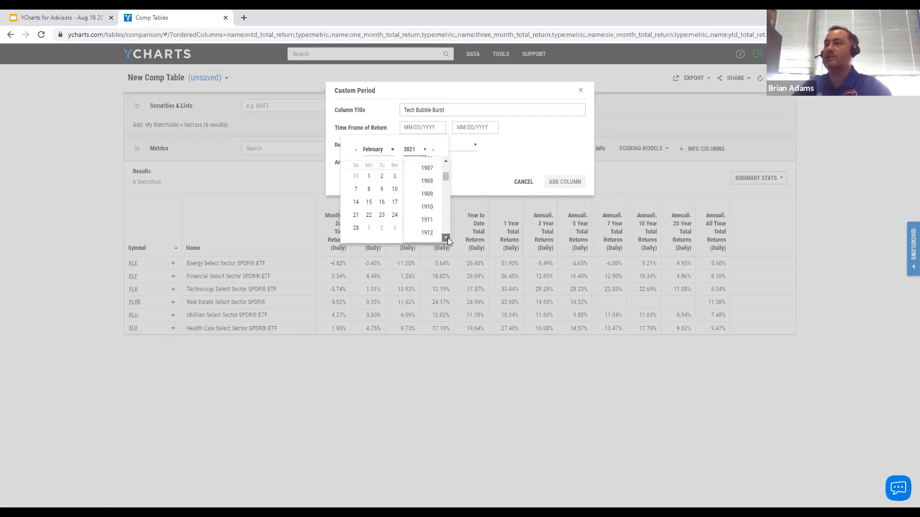
left_click(420, 153)
left_click(420, 153)
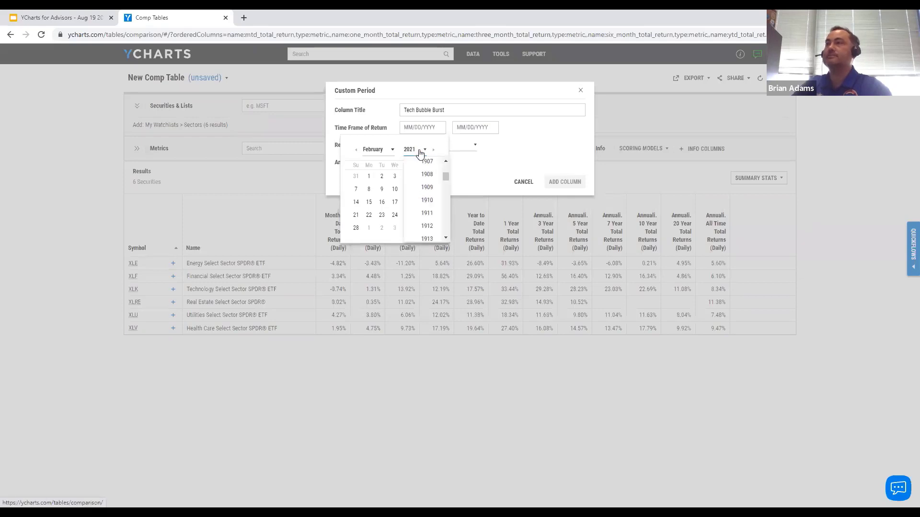
left_click(424, 123)
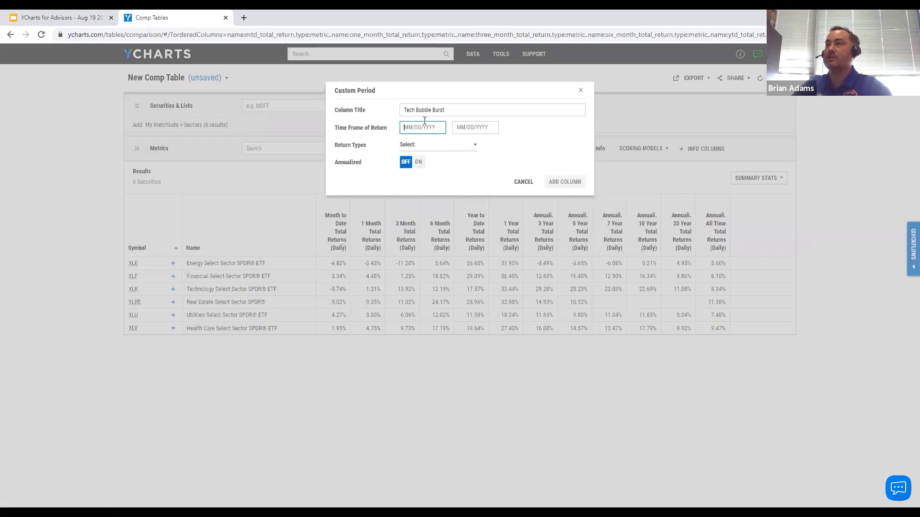
type("03/02/20")
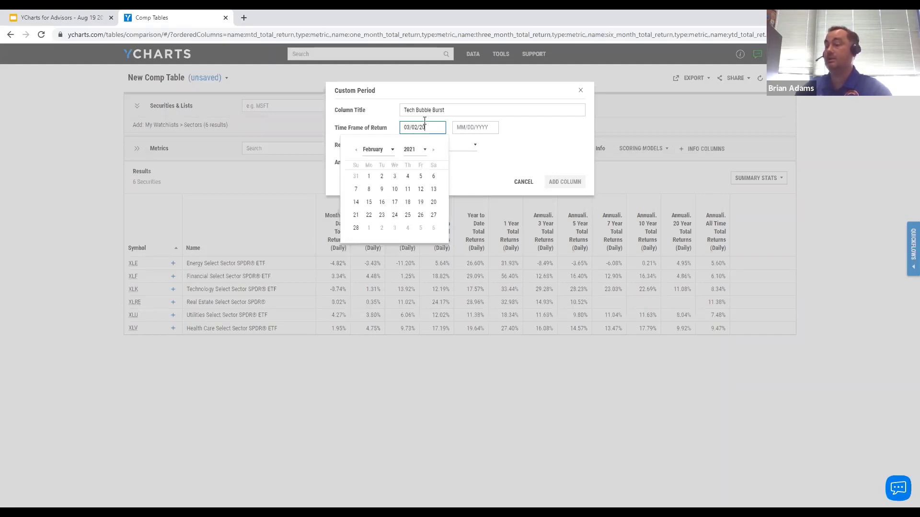
type("00")
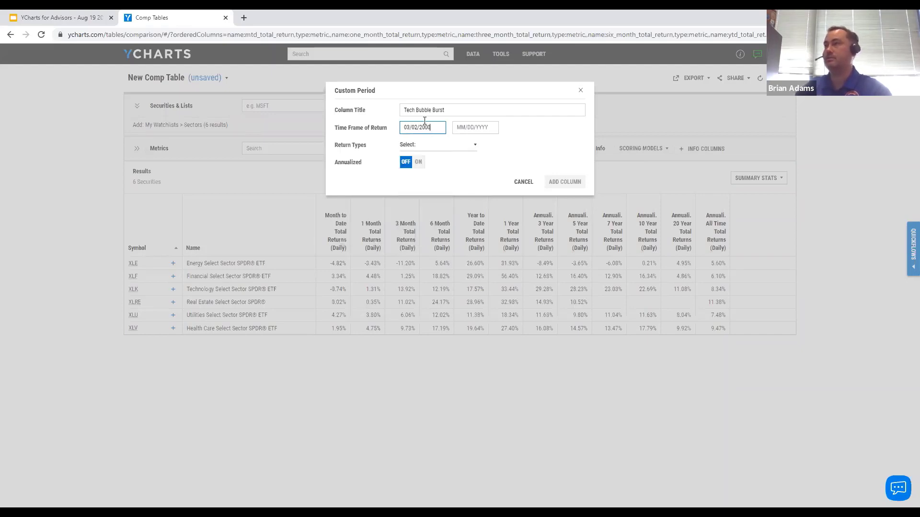
- Set end date 04/01/2003 and Total Return type, and add the column
left_click(479, 126)
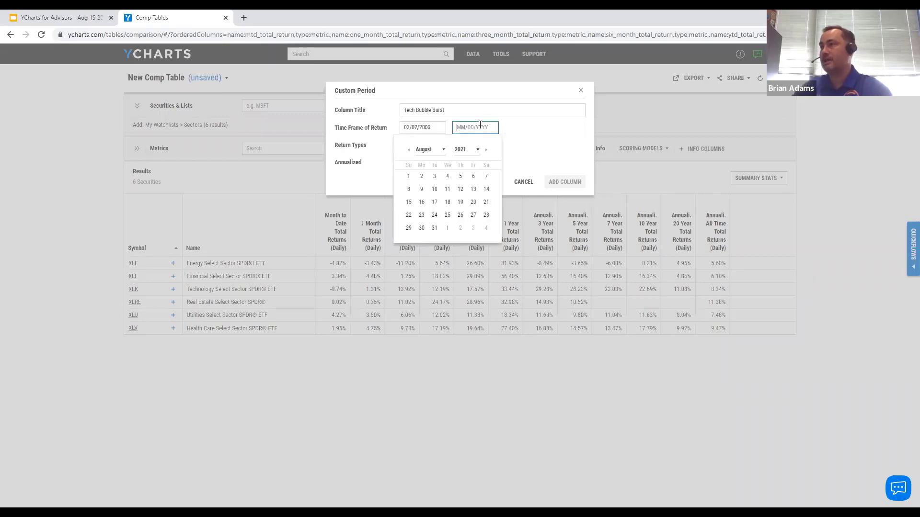
type("04/01")
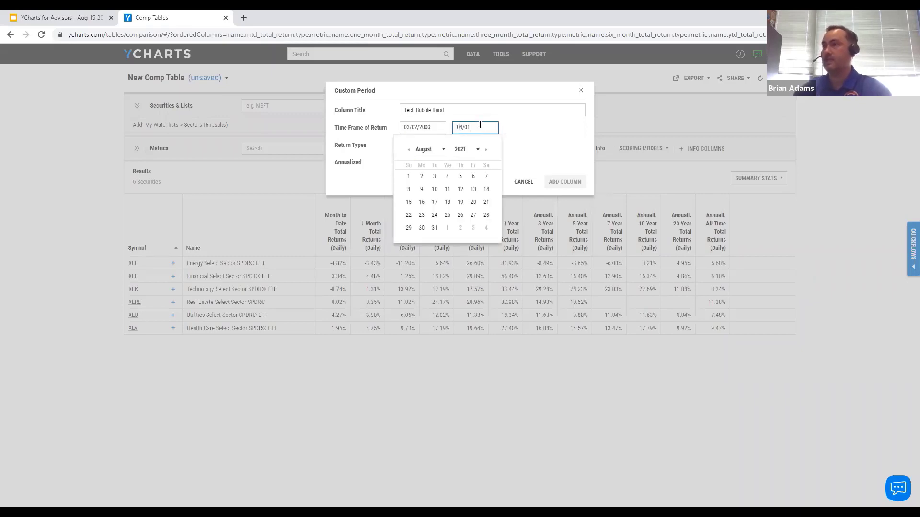
type("/2003")
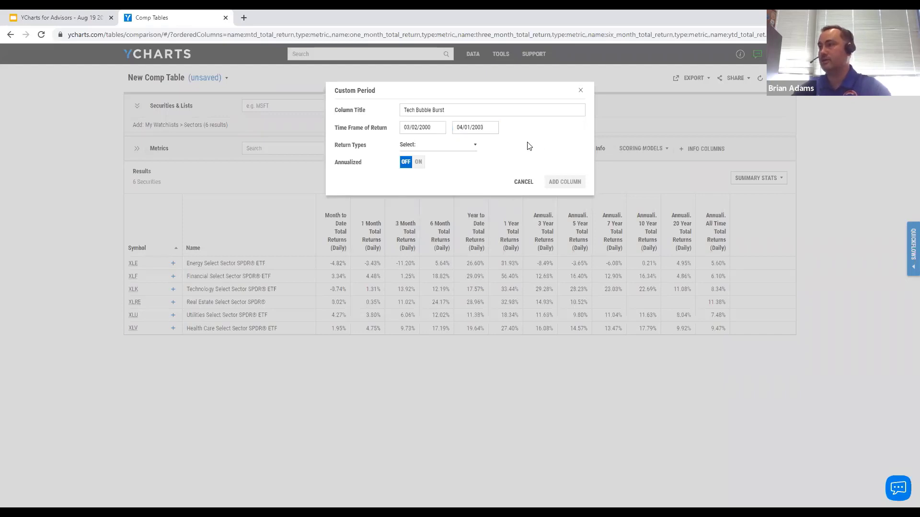
left_click(454, 148)
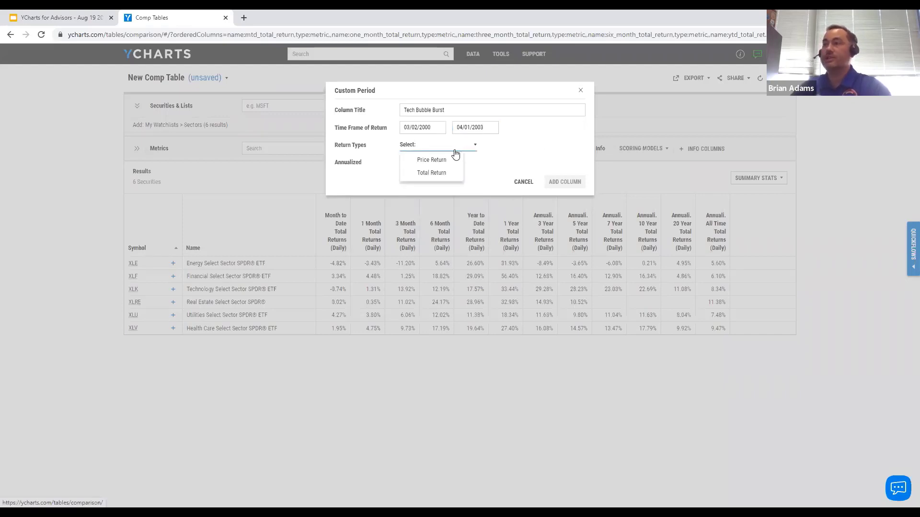
left_click(437, 175)
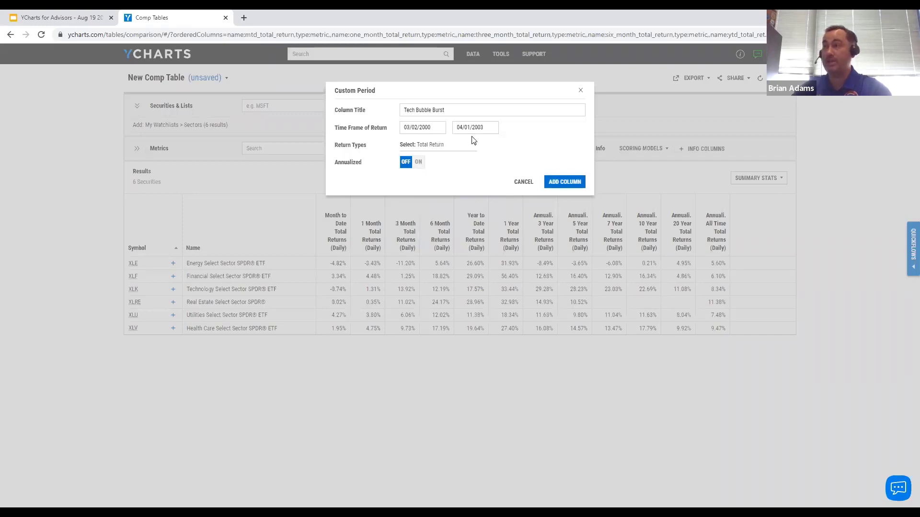
left_click(568, 183)
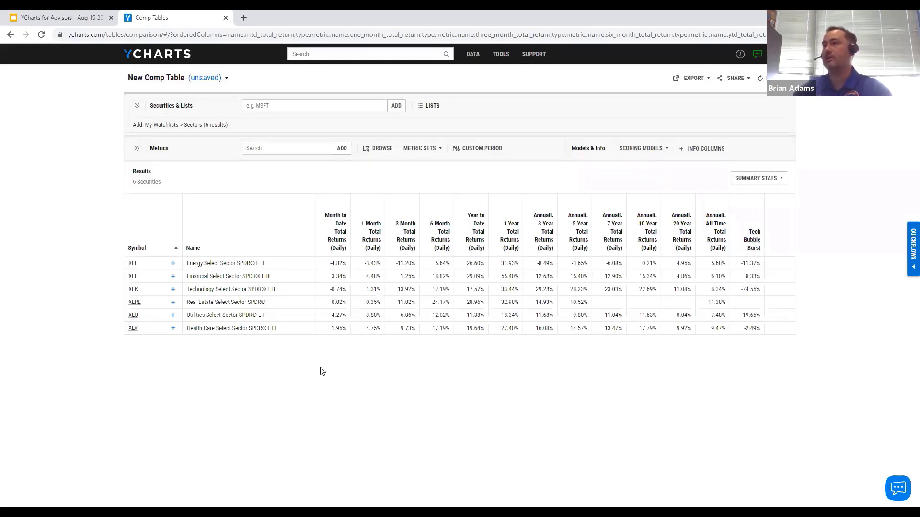
left_click(137, 149)
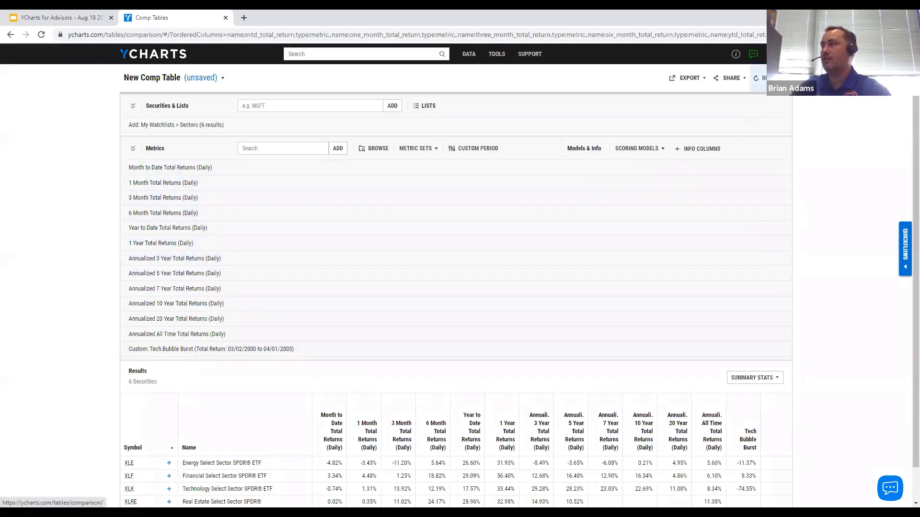
- Clear the table and open the saved Important Market Events Timeframes comp table
left_click(760, 78)
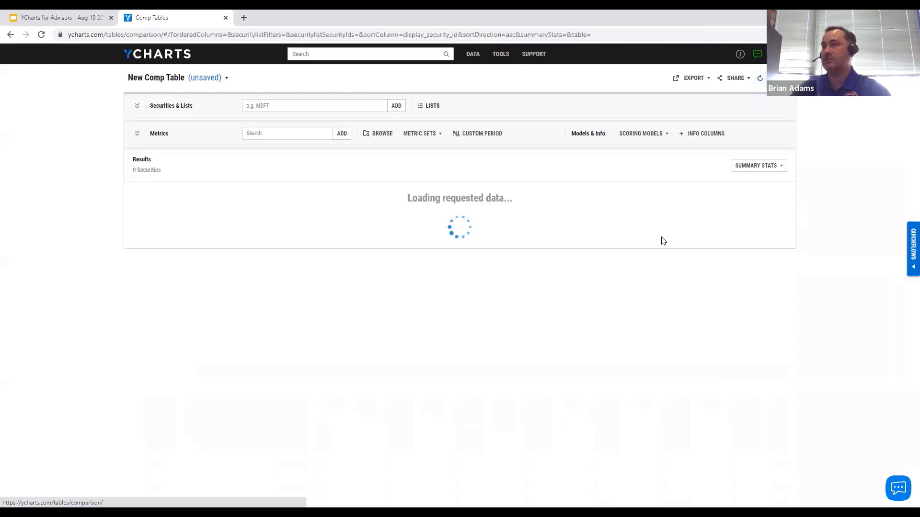
left_click(153, 81)
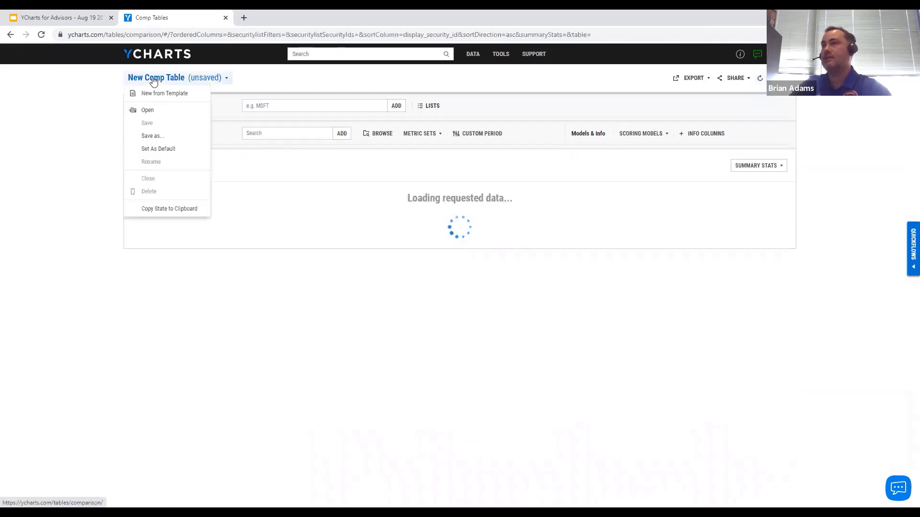
left_click(159, 115)
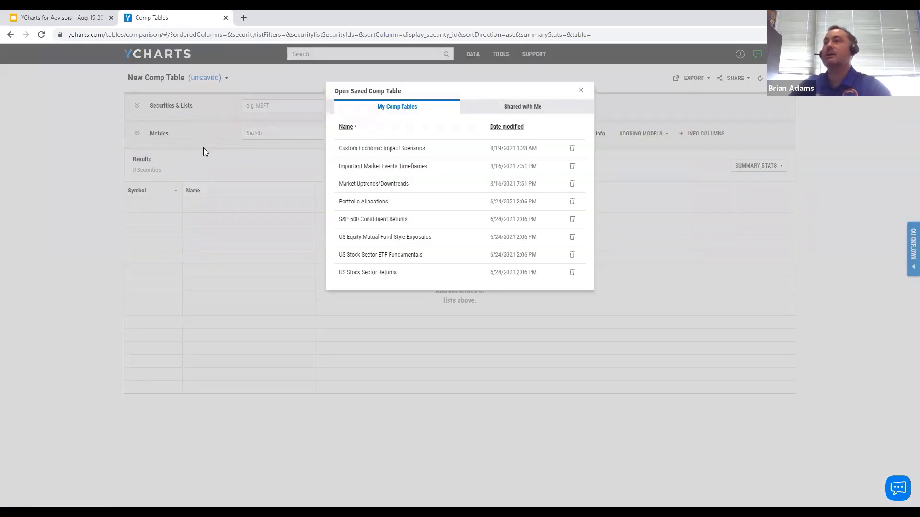
left_click(367, 168)
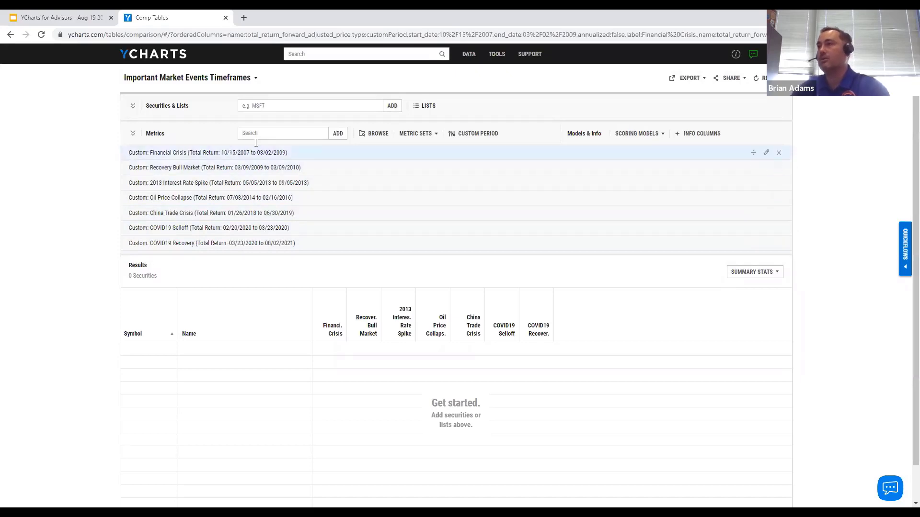
- Add the six Sectors watchlist ETFs from My Lists to the market-events table
left_click(417, 106)
left_click(352, 115)
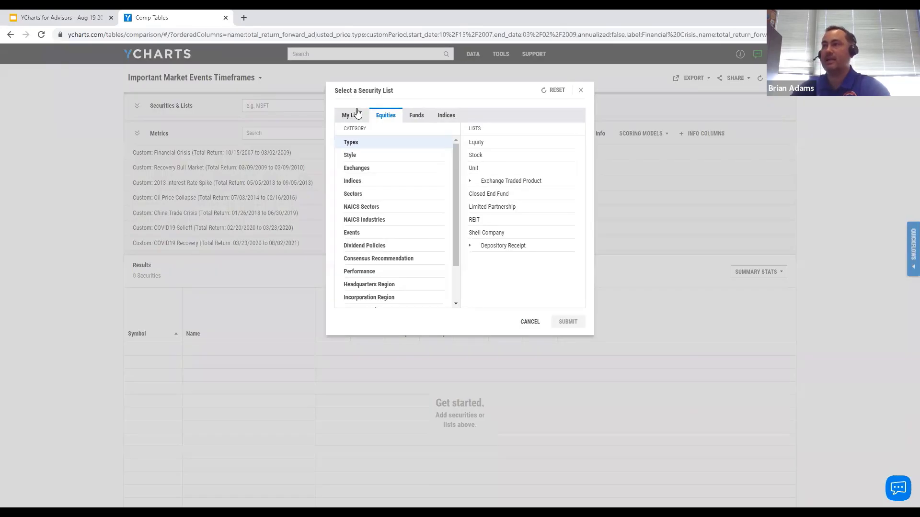
scroll(520, 216, "down", 5)
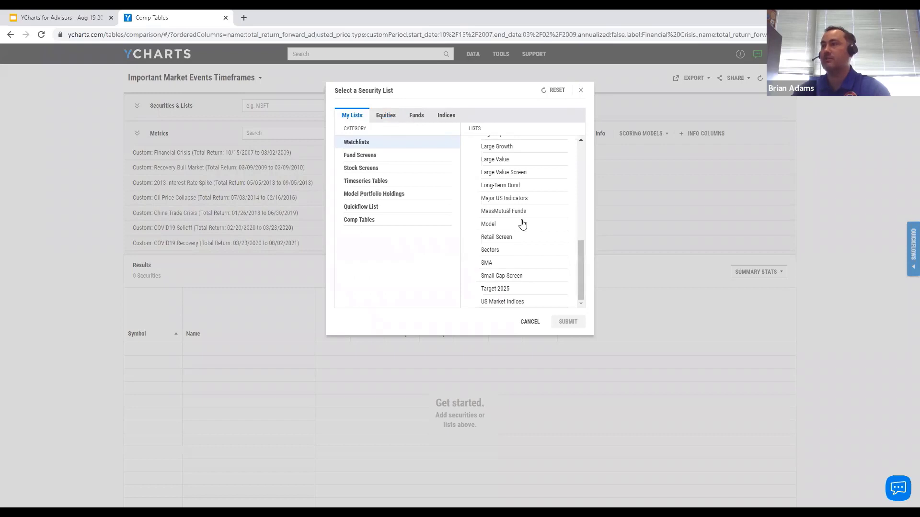
left_click(535, 250)
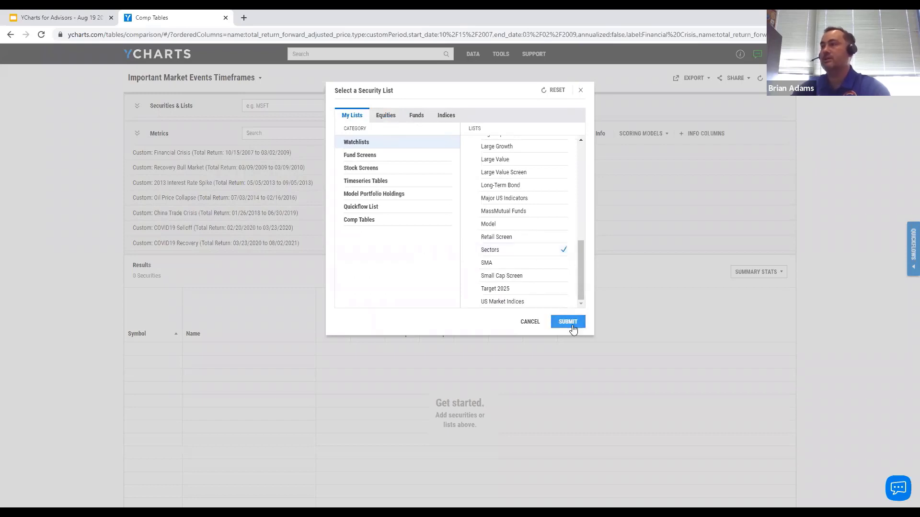
left_click(568, 322)
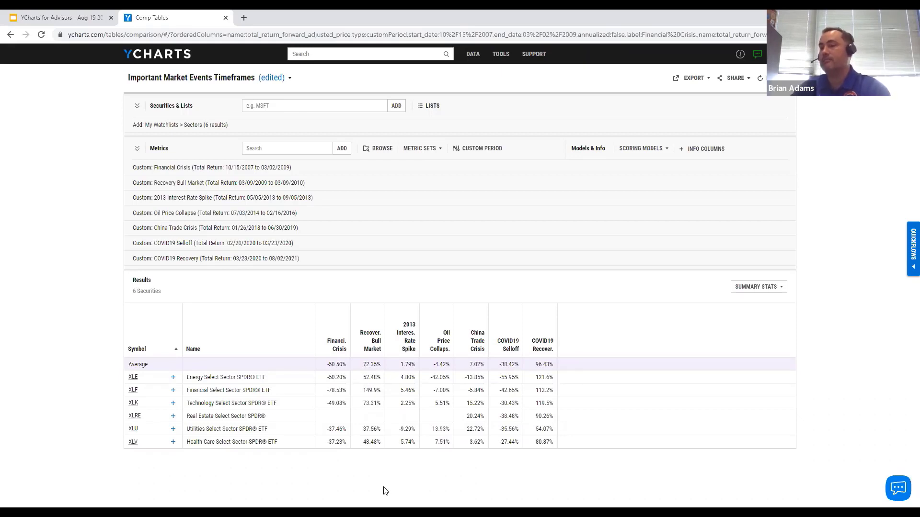
- Add the ^SPX S&P 500 index to the comparison table via 'spx' search
left_click(292, 106)
type("sp")
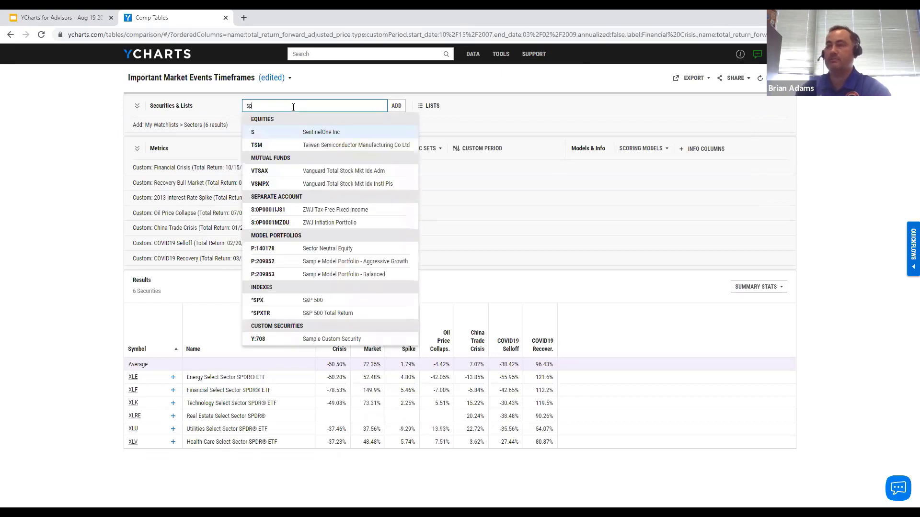
type("x")
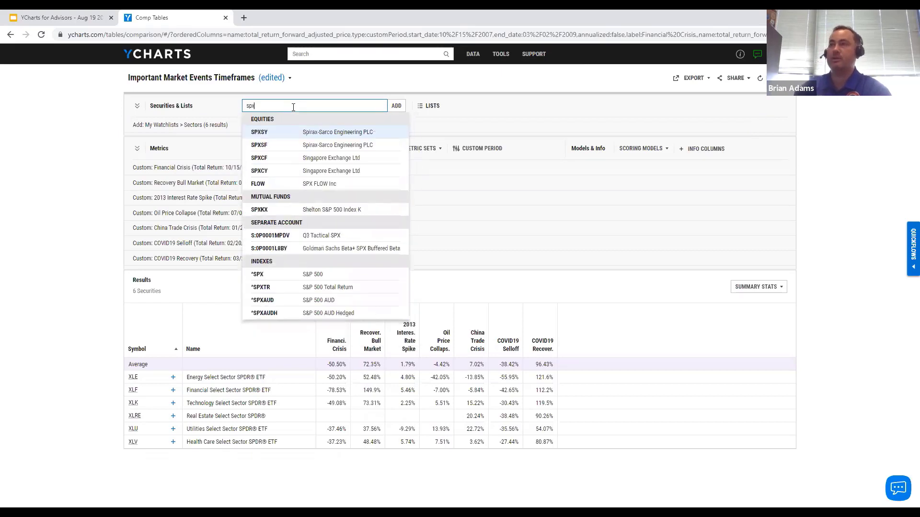
left_click(337, 277)
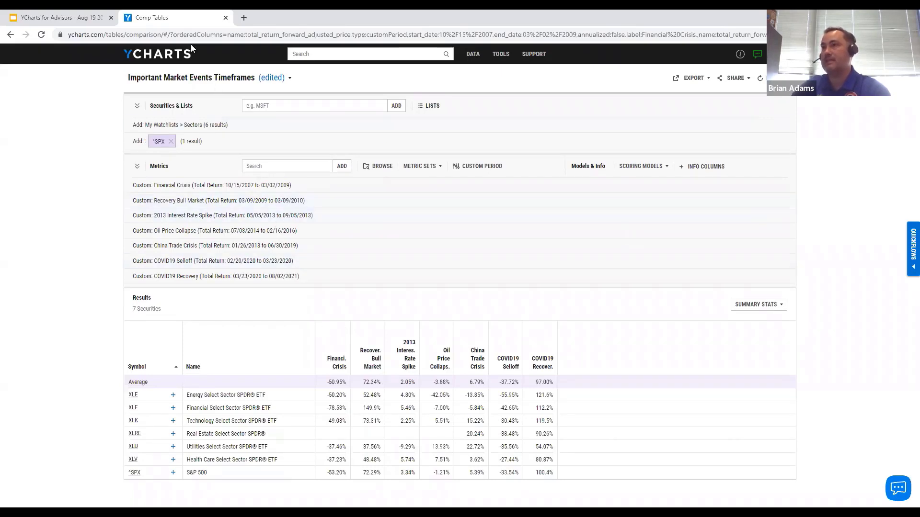
- Duplicate the Comp Tables tab into a new browser tab
right_click(171, 23)
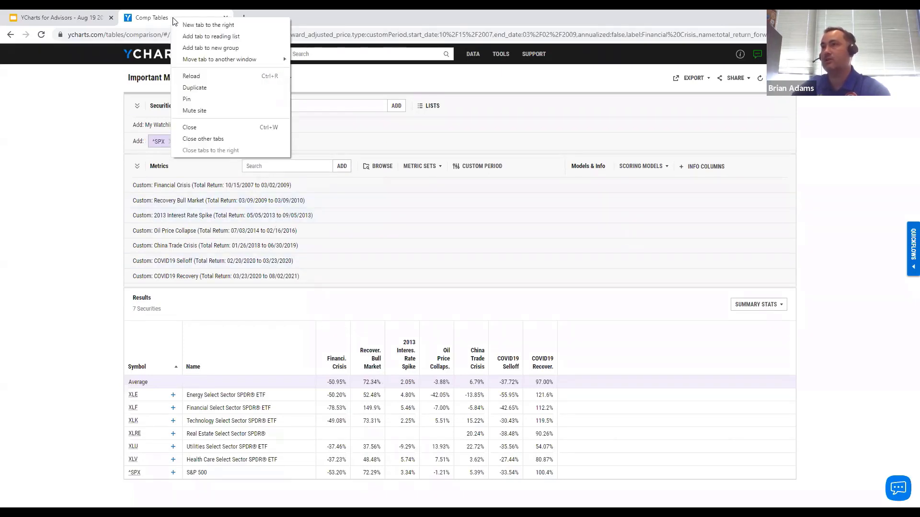
left_click(199, 89)
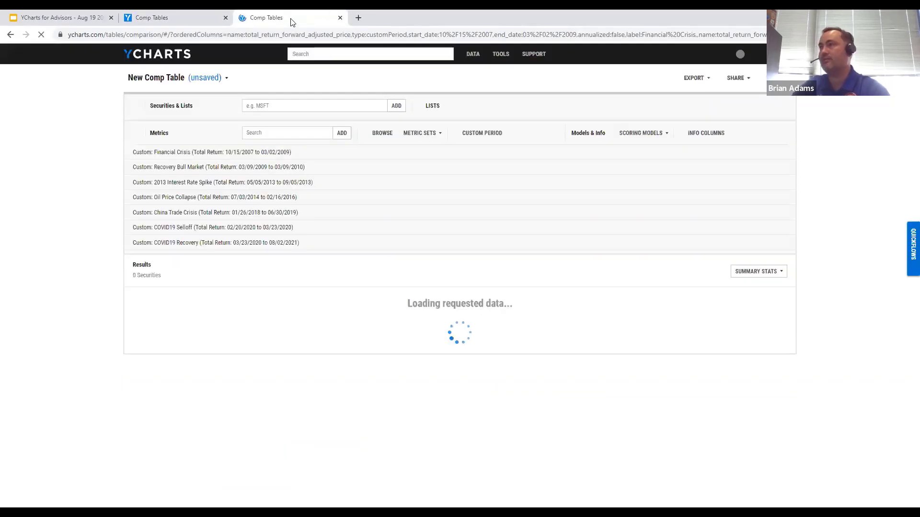
left_click(298, 55)
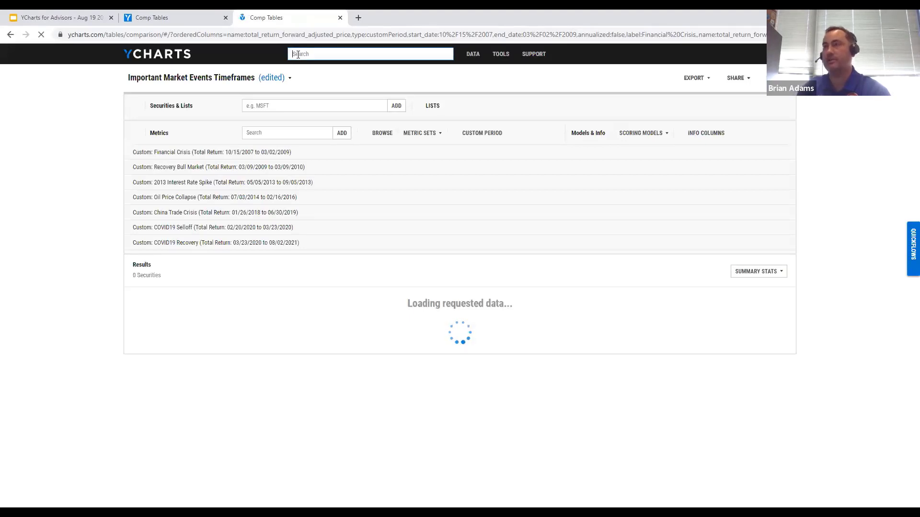
- Look up XLF, leave the unsaved page, and view its top 25 holdings
type("xlf")
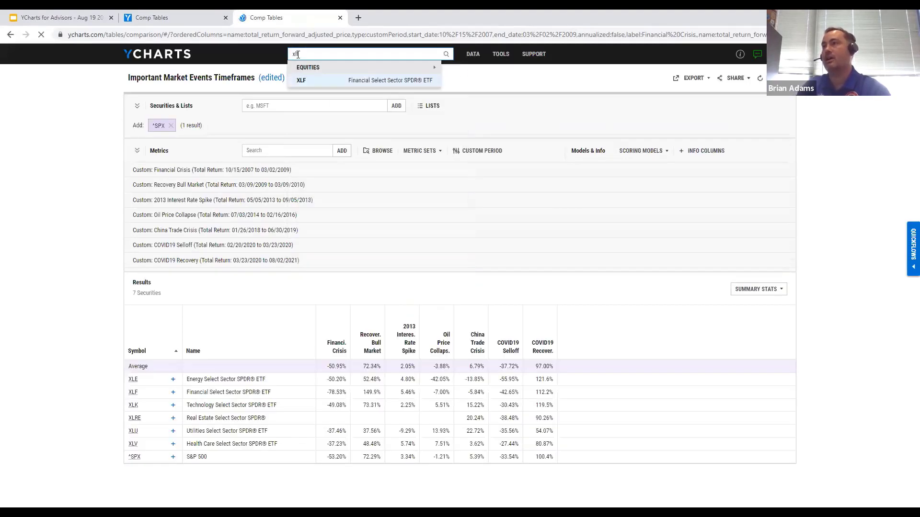
key("Return")
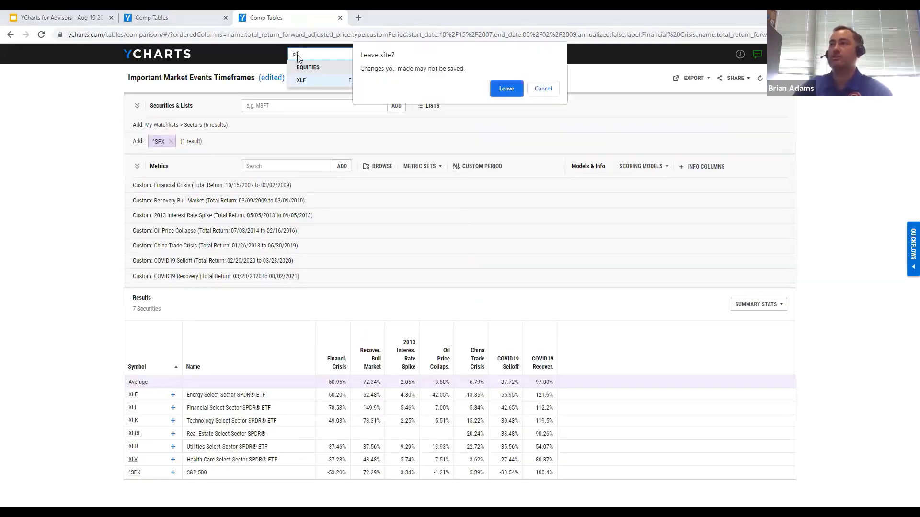
left_click(508, 91)
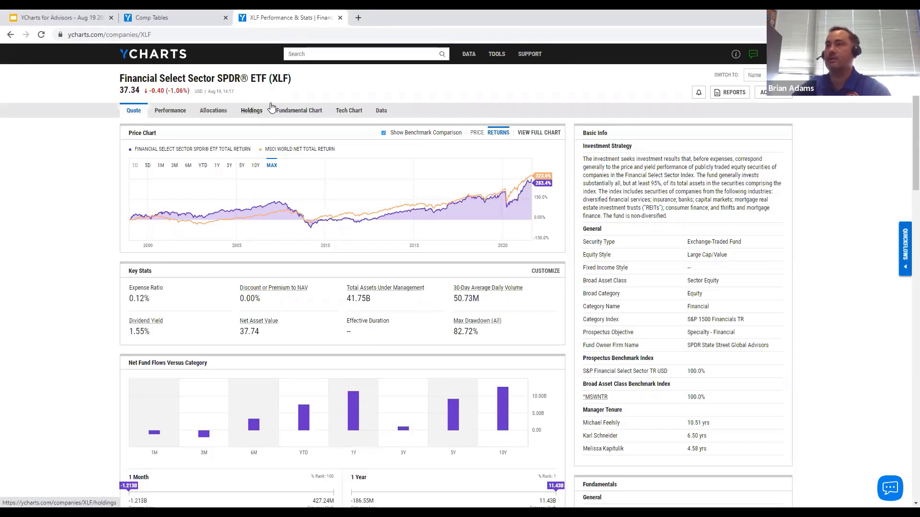
left_click(261, 113)
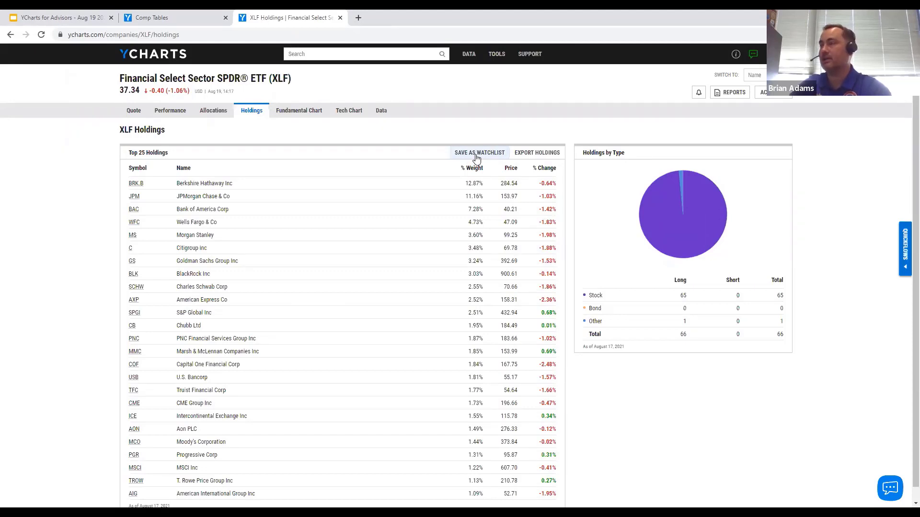
left_click(182, 17)
- Apply the Holdings for XLF watchlist, changing Intersect to Add so the table lists 32 securities
left_click(427, 106)
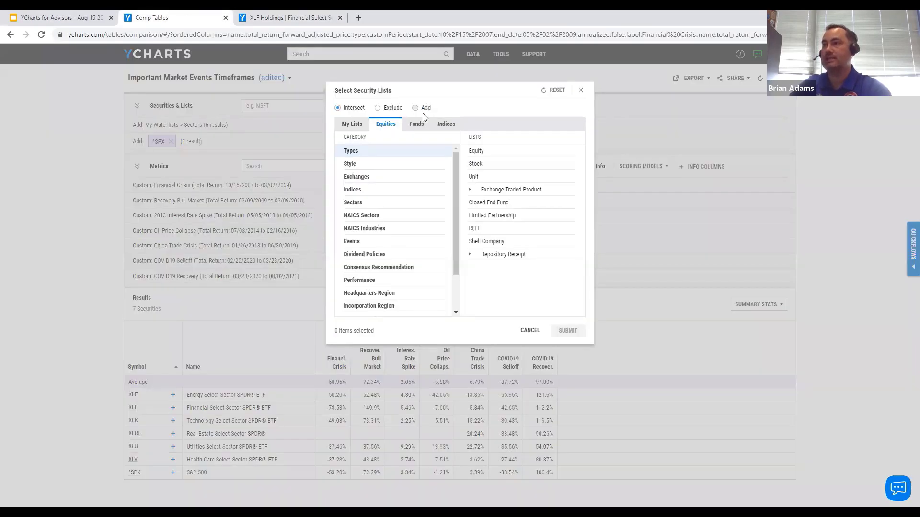
left_click(352, 123)
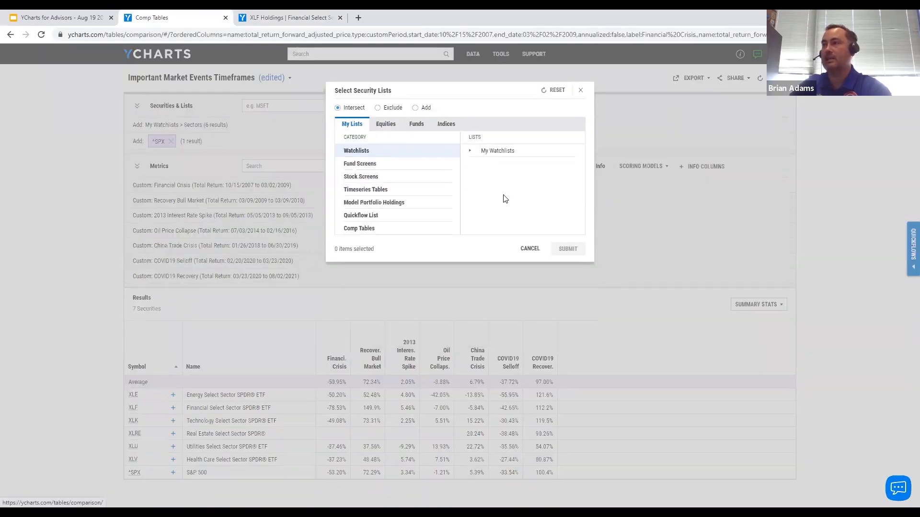
left_click(502, 153)
scroll(541, 216, "down", 5)
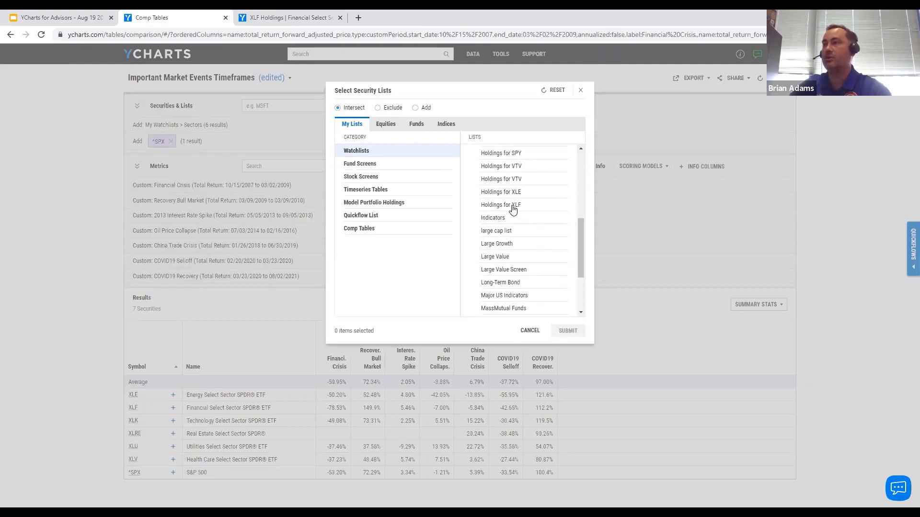
left_click(512, 209)
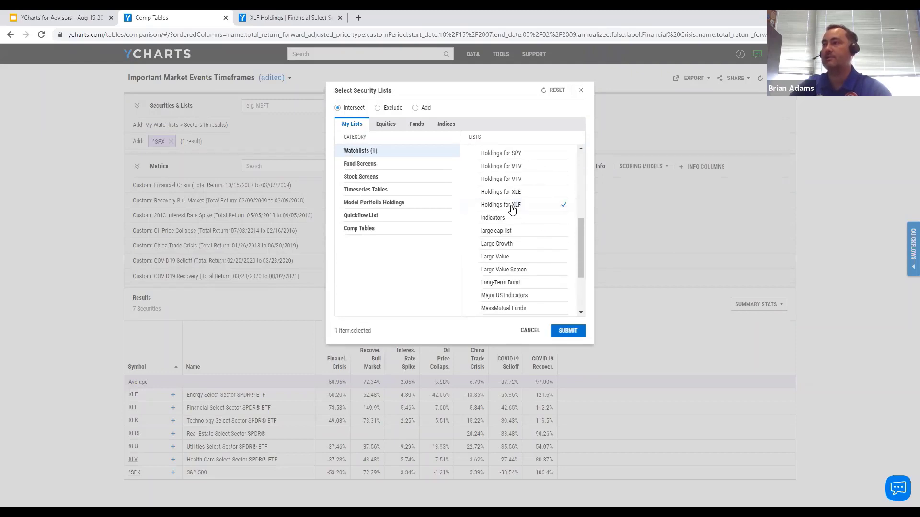
left_click(567, 331)
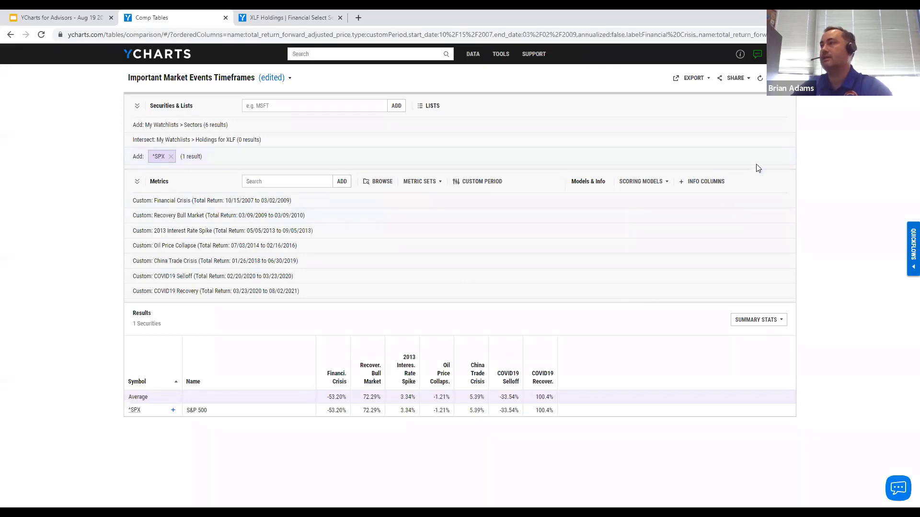
left_click(772, 144)
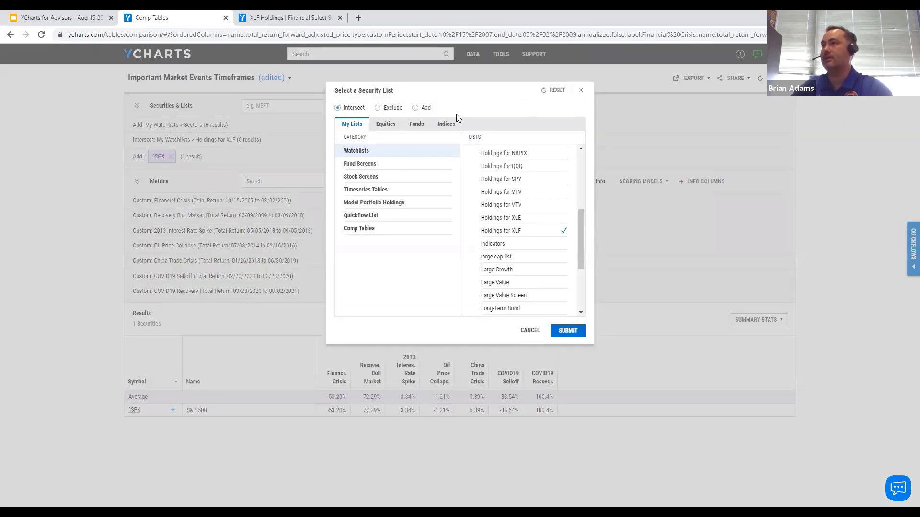
left_click(415, 108)
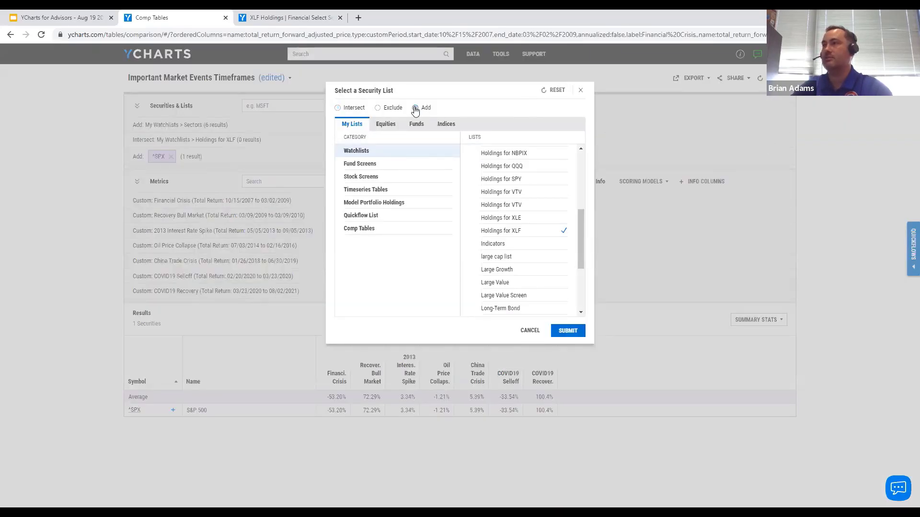
left_click(562, 331)
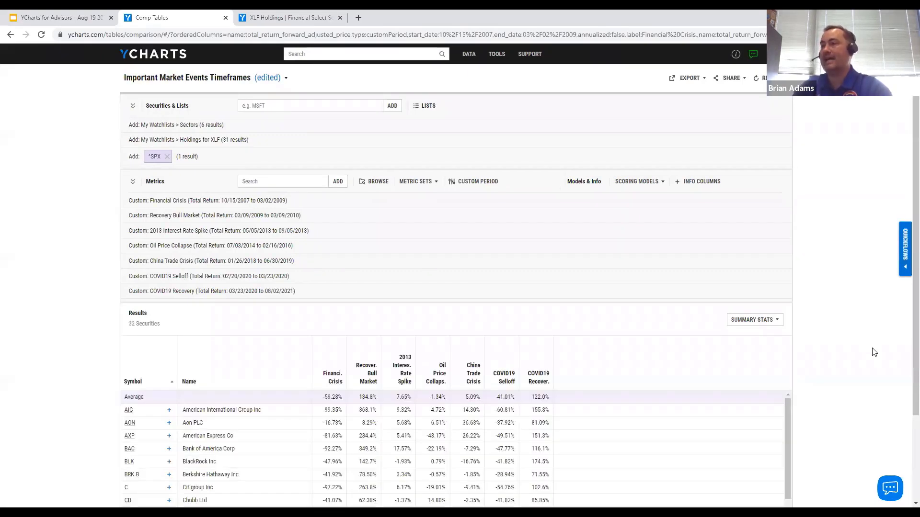
scroll(862, 362, "down", 2)
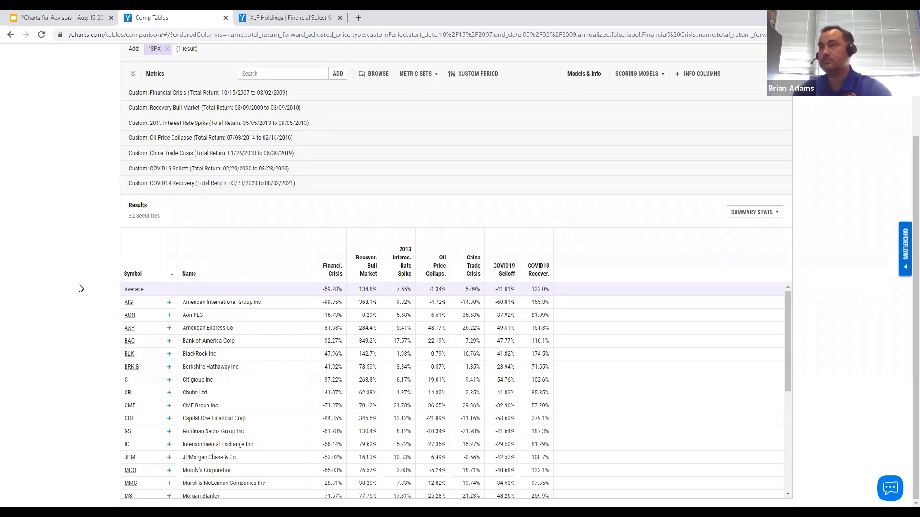
scroll(76, 285, "up", 3)
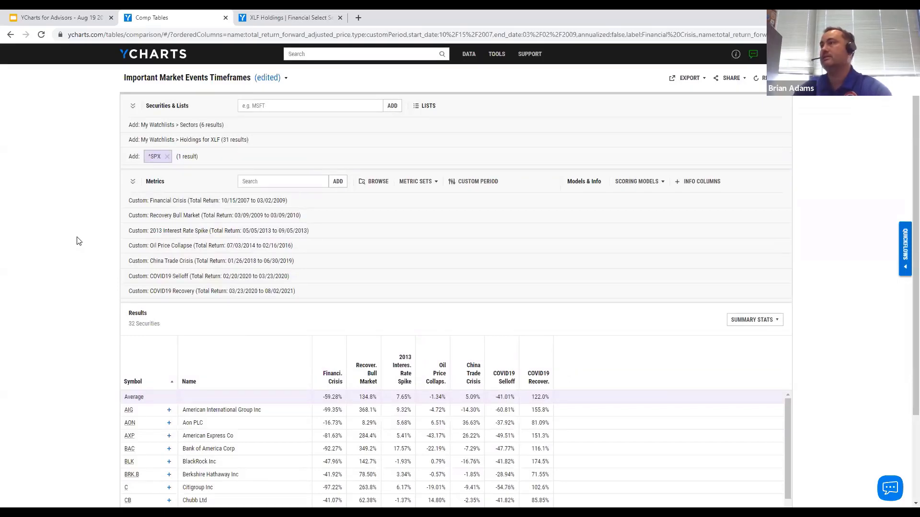
- Download the comparison table as a PDF report and open the downloaded file
left_click(693, 80)
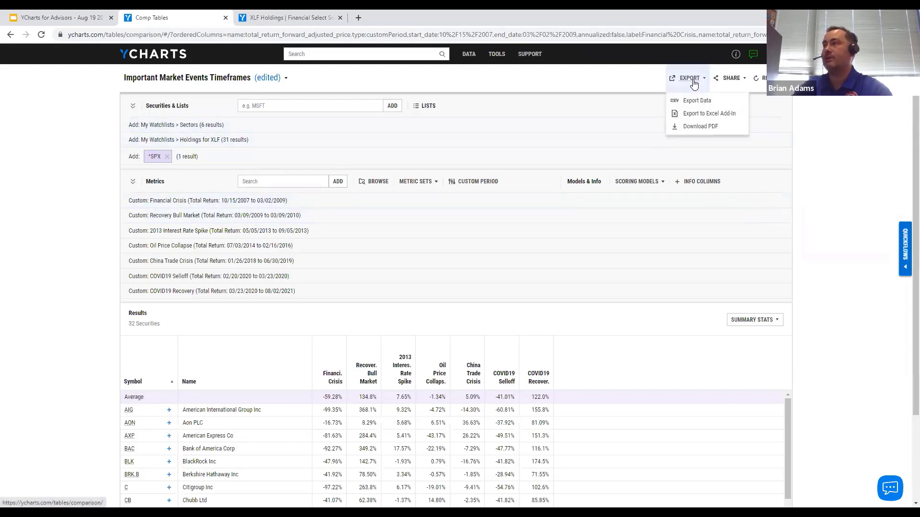
left_click(699, 127)
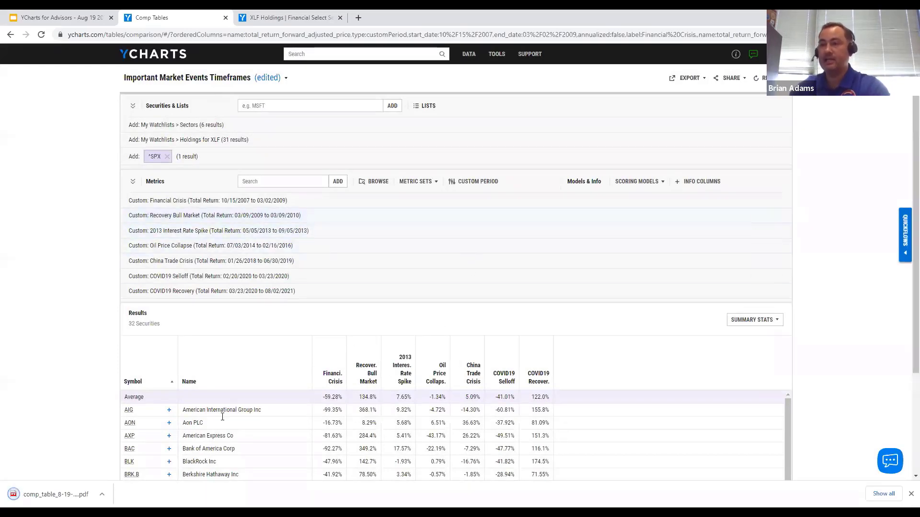
left_click(86, 494)
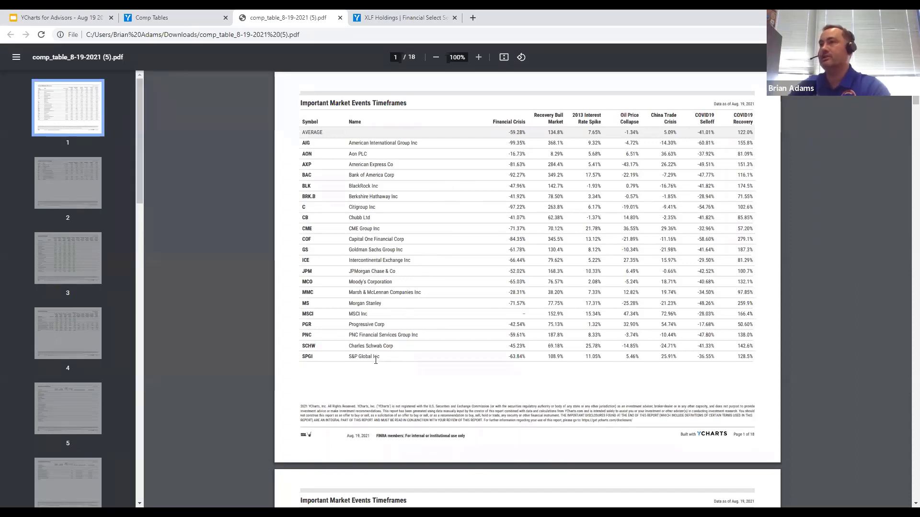
- Browse pages 2, 3 and 1 of the PDF report, then close its tab
left_click(79, 194)
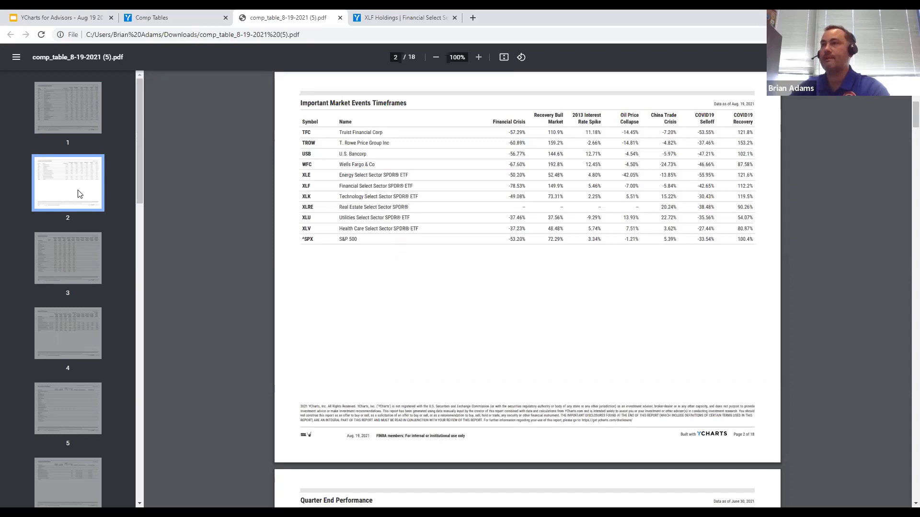
left_click(63, 258)
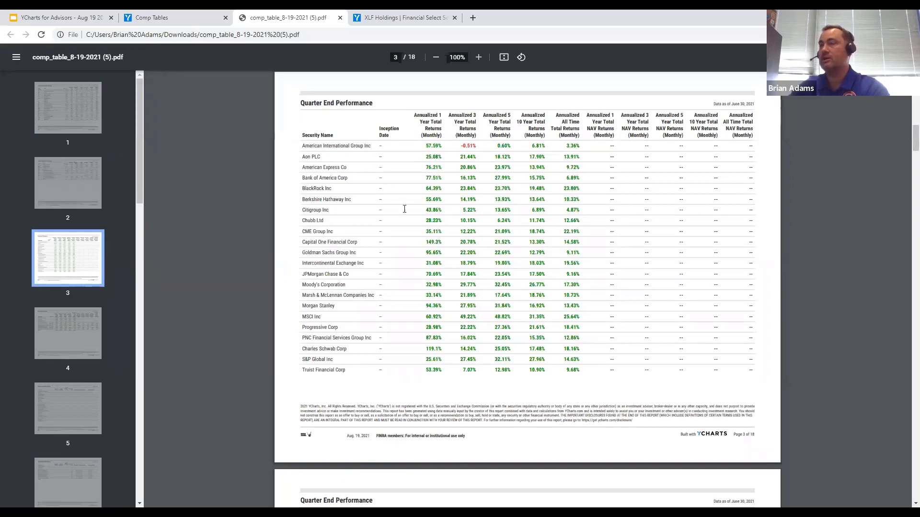
left_click(88, 115)
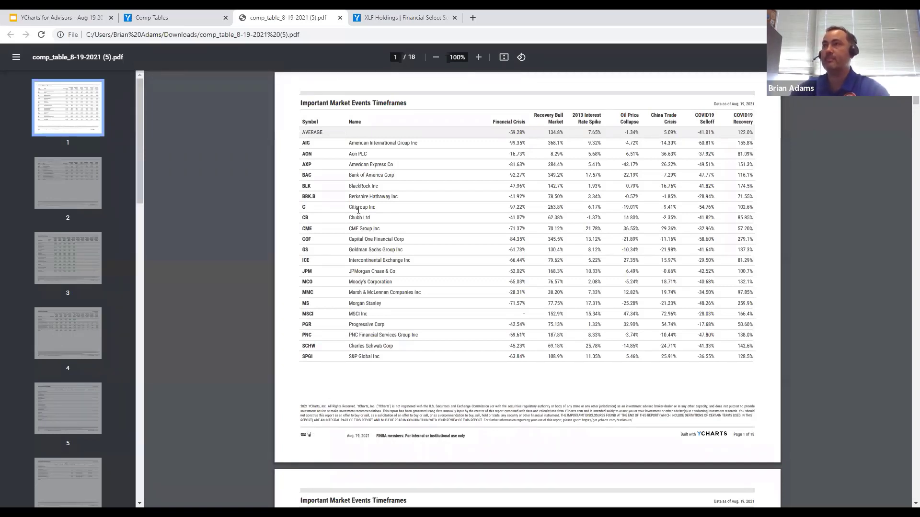
left_click(339, 18)
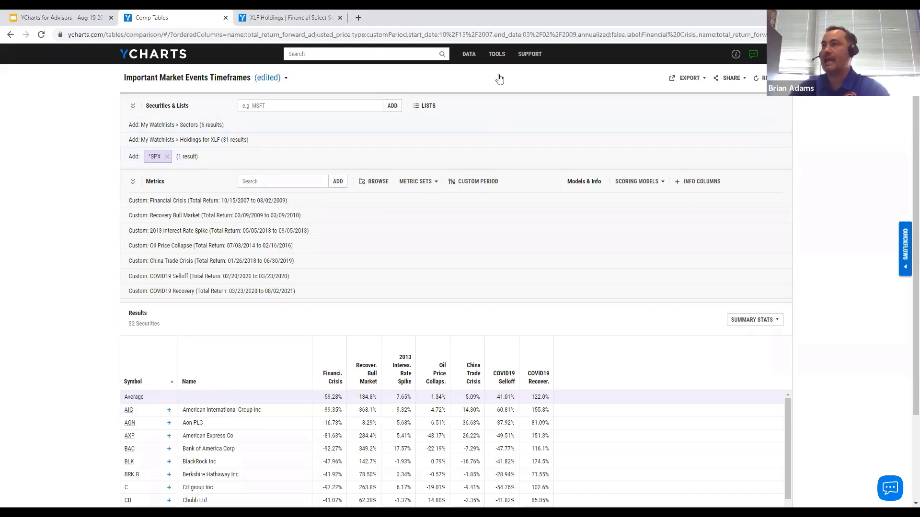
- Go to Model Portfolios under TOOLS, discarding the unsaved comparison table
mouse_move(497, 54)
left_click(494, 103)
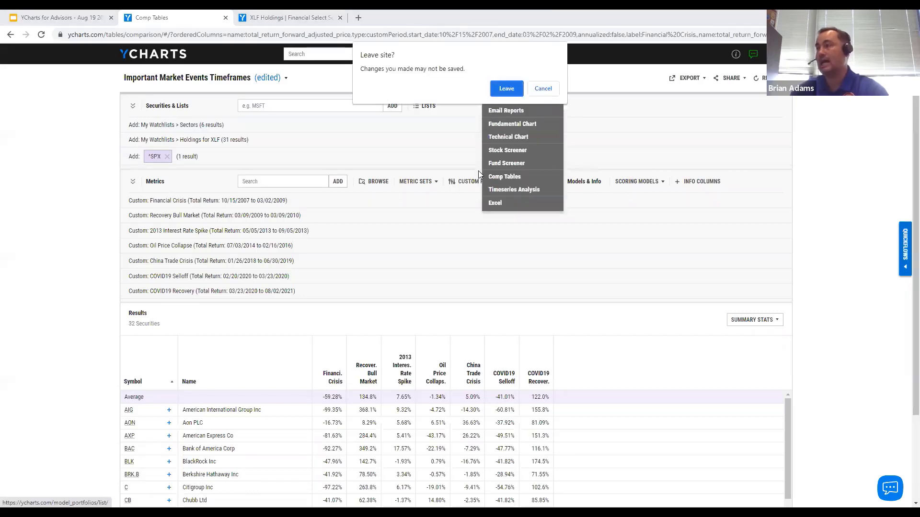
left_click(511, 91)
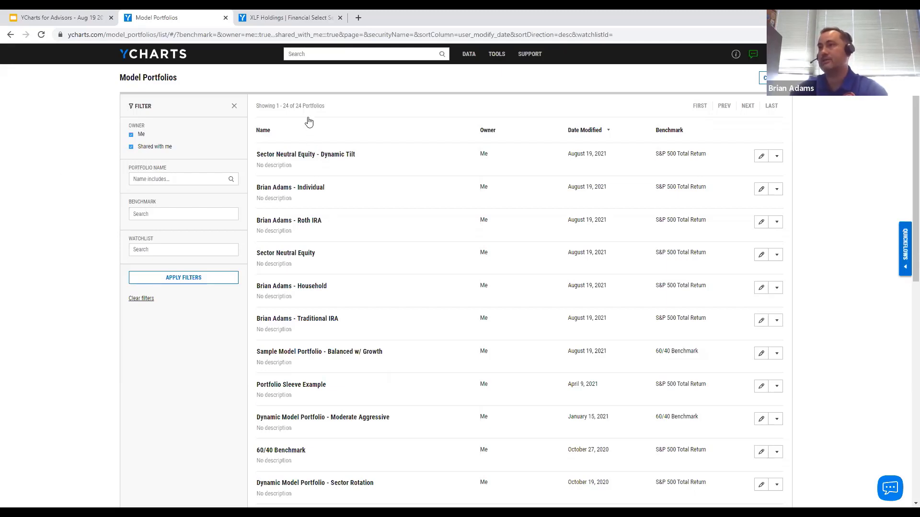
left_click(265, 131)
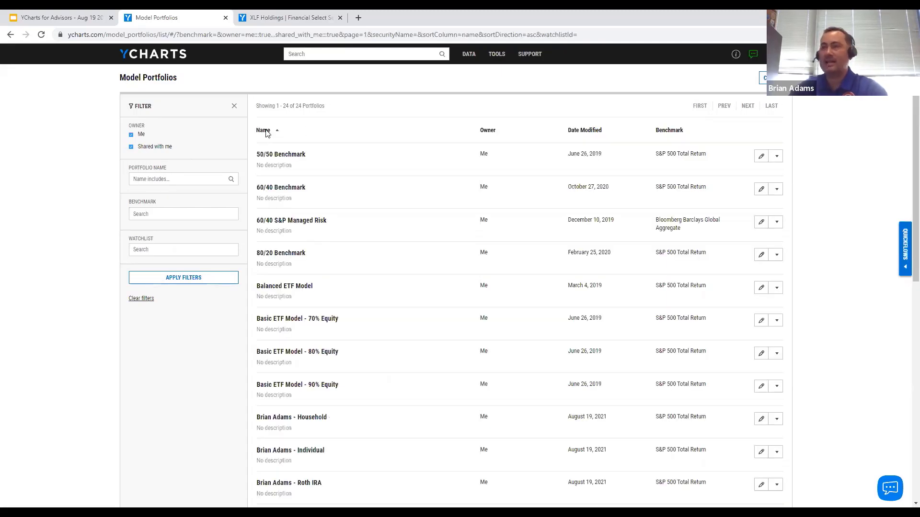
left_click(267, 132)
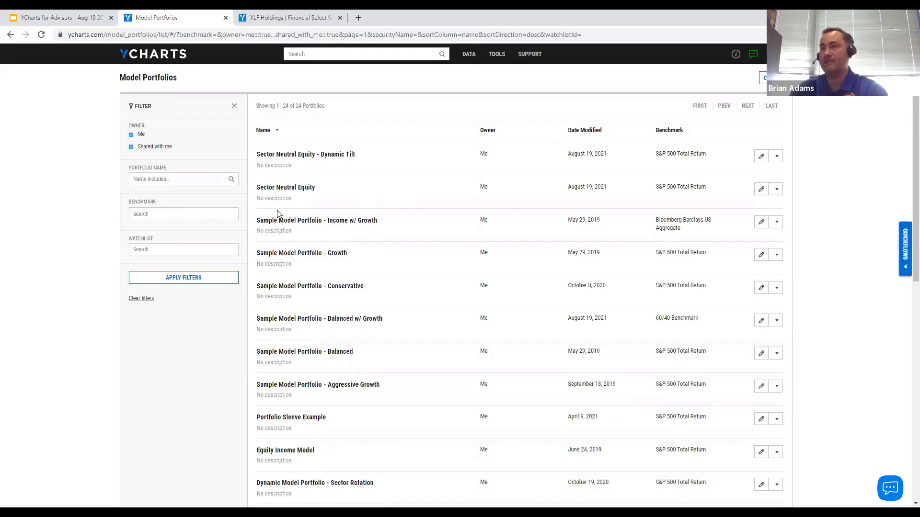
left_click(196, 178)
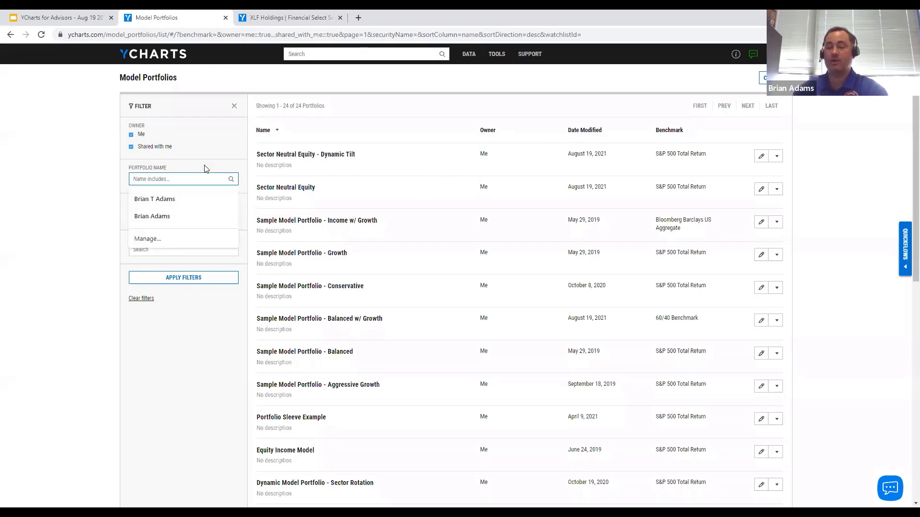
type("sample")
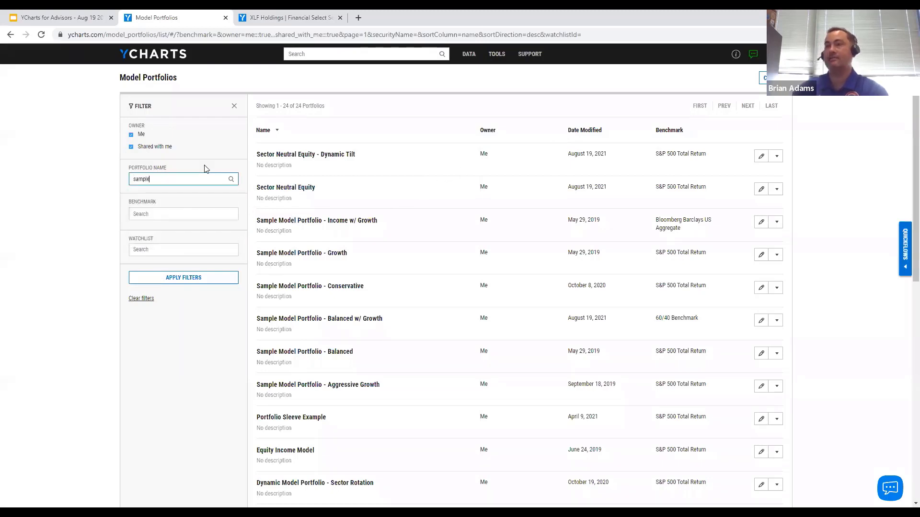
left_click(193, 279)
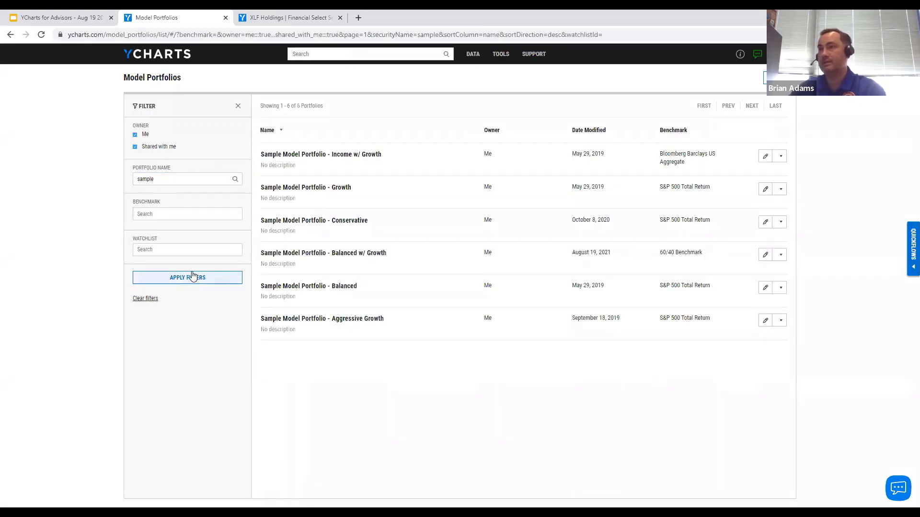
left_click(163, 179)
double_click(138, 178)
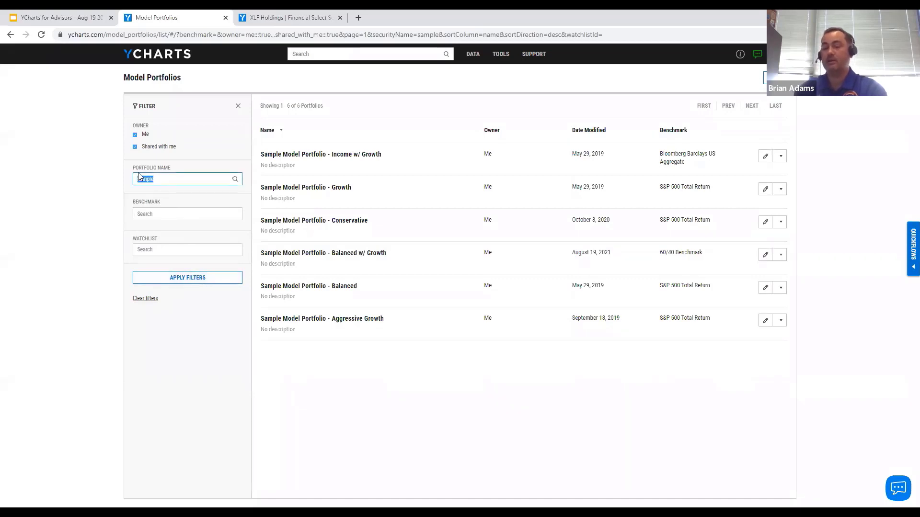
type("brian")
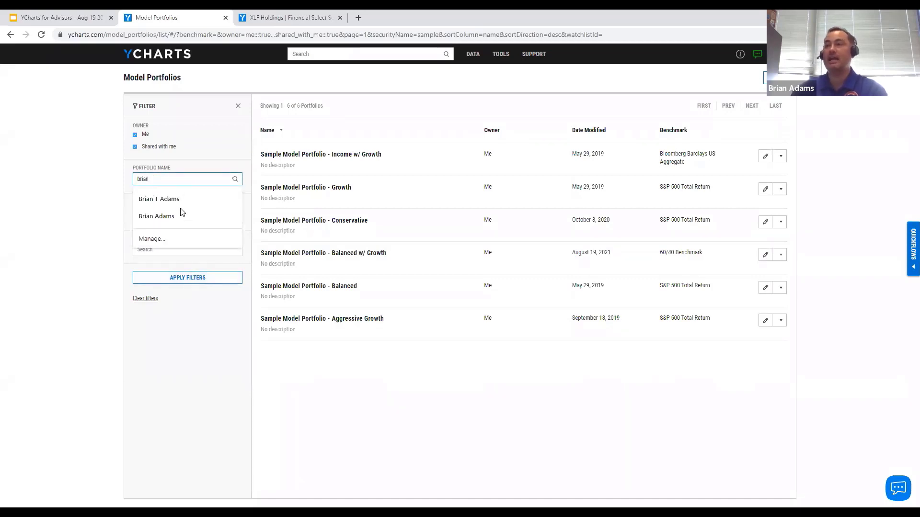
left_click(180, 277)
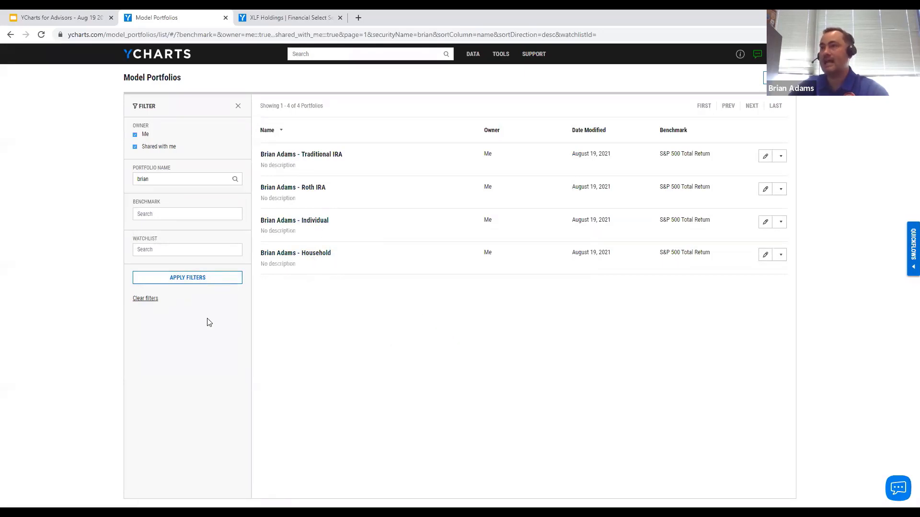
left_click(144, 299)
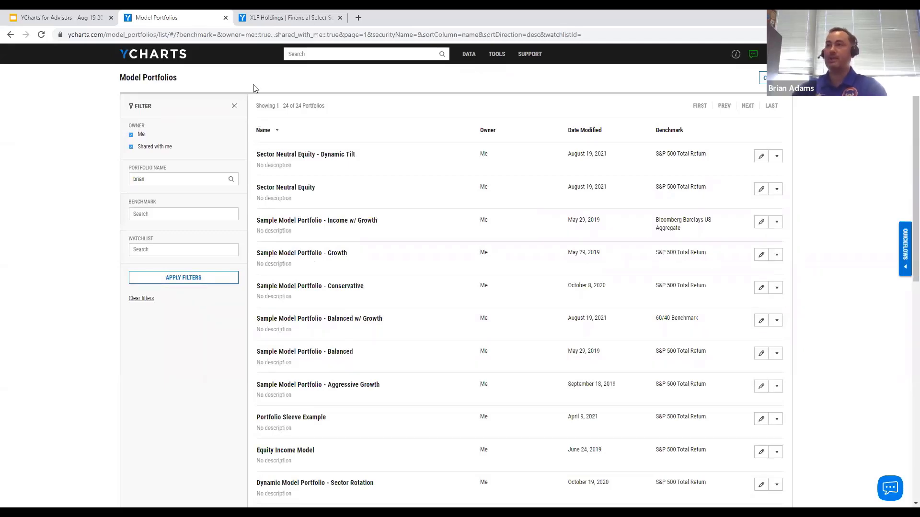
- Try a 'dynam' site search, clear it, and open the Sector Neutral Equity portfolio instead
left_click(301, 54)
type("dynam")
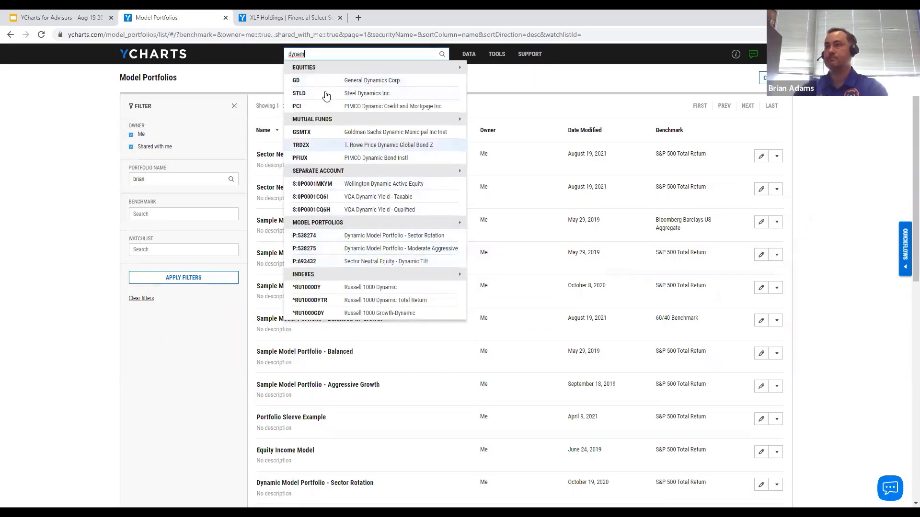
key("ctrl+a")
key("BackSpace")
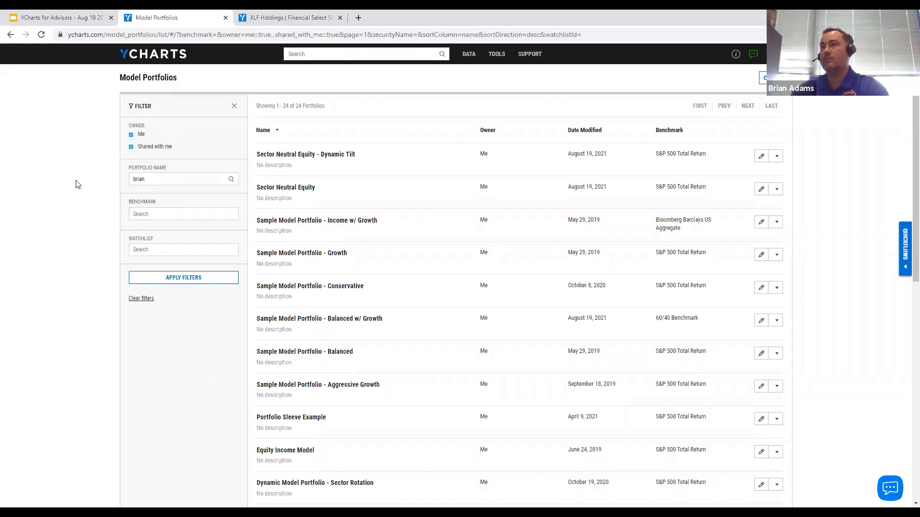
left_click(286, 188)
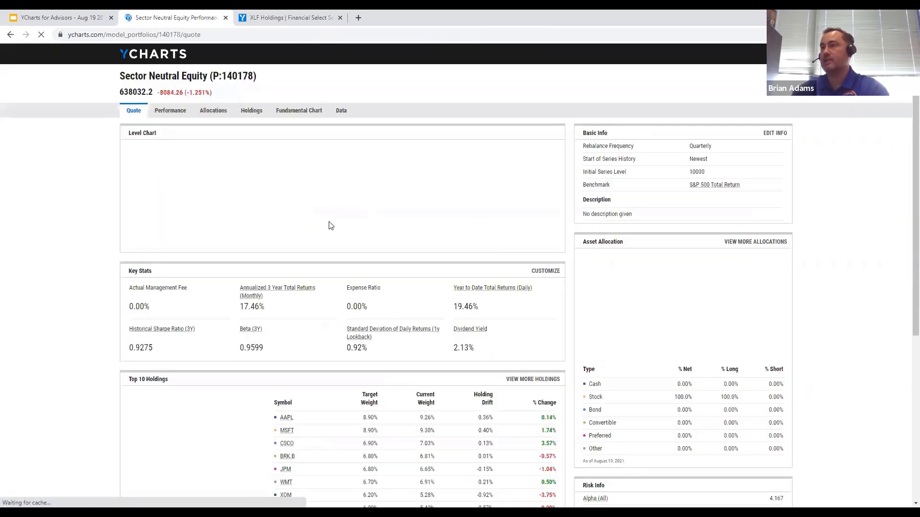
- Show Holdings, then switch to Sector Neutral Equity - Dynamic Tilt via a 'dynam' search
left_click(252, 114)
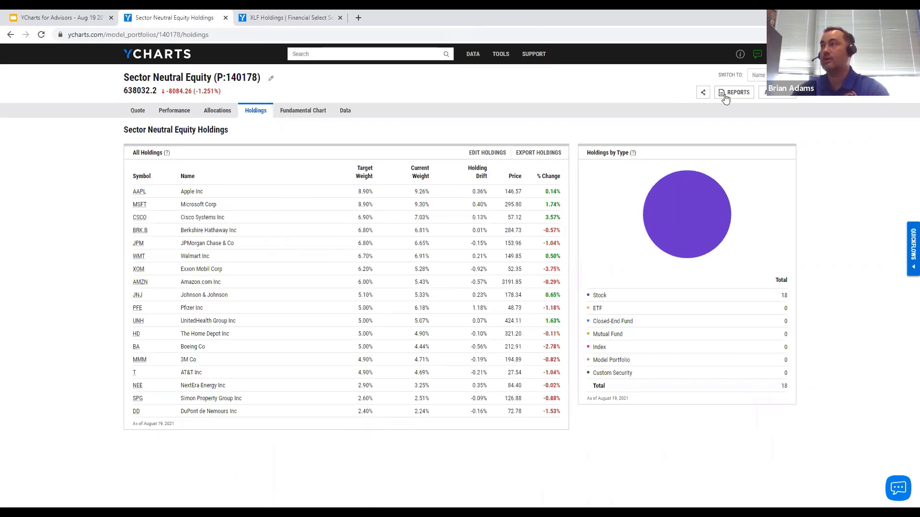
left_click(758, 73)
type("dynam")
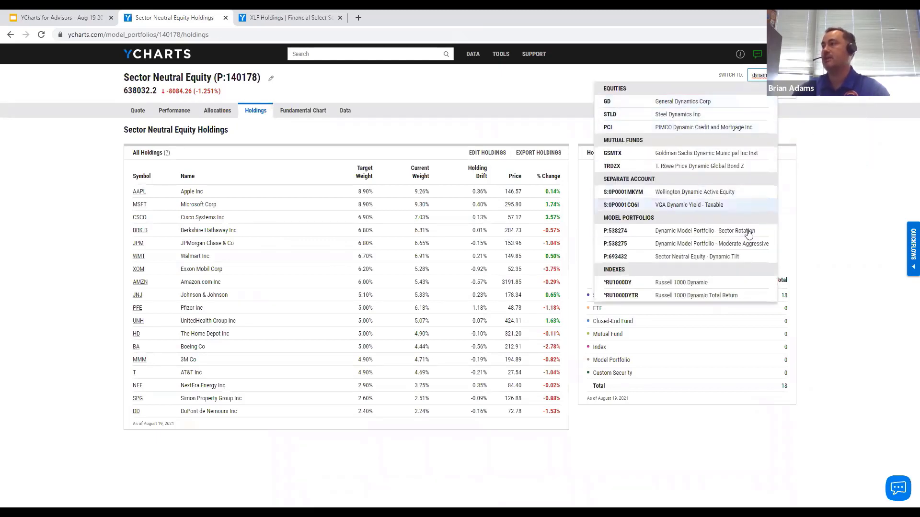
left_click(690, 258)
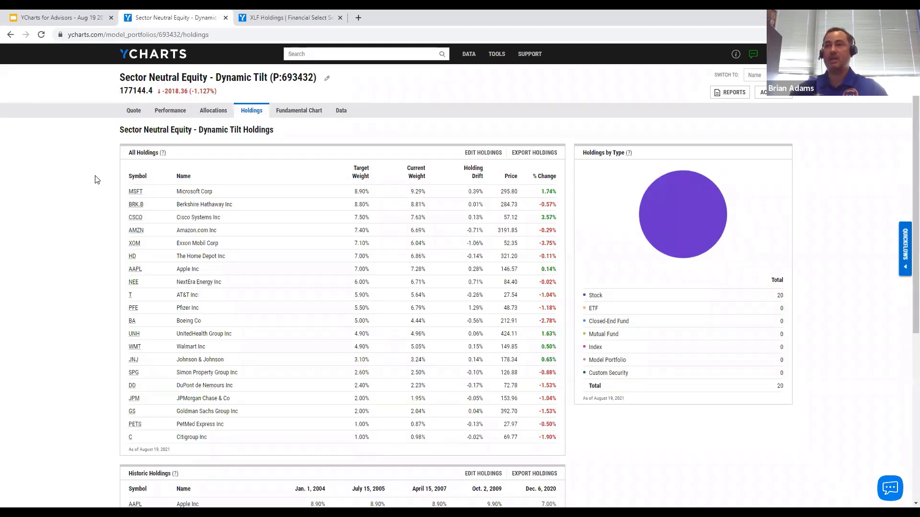
- Scroll down to the Dynamic Tilt historic holdings, then return to the XLF Holdings tab
scroll(83, 259, "down", 5)
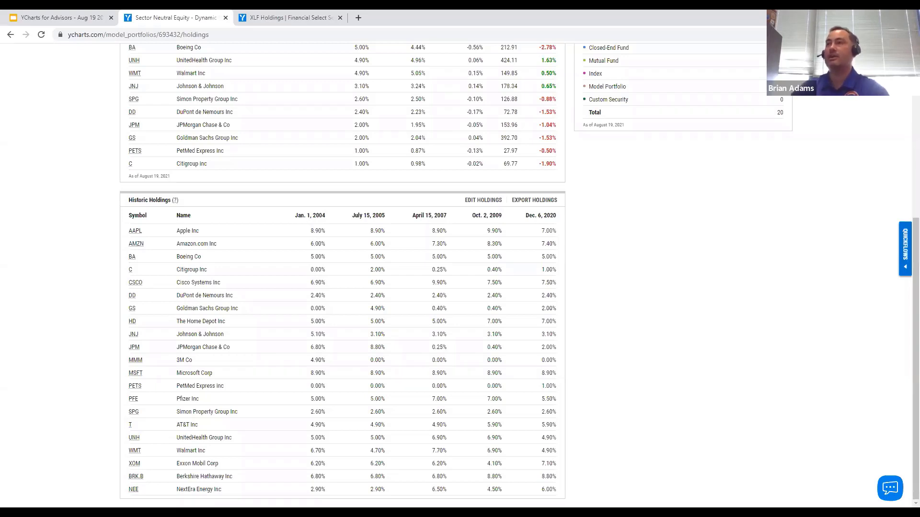
left_click(299, 19)
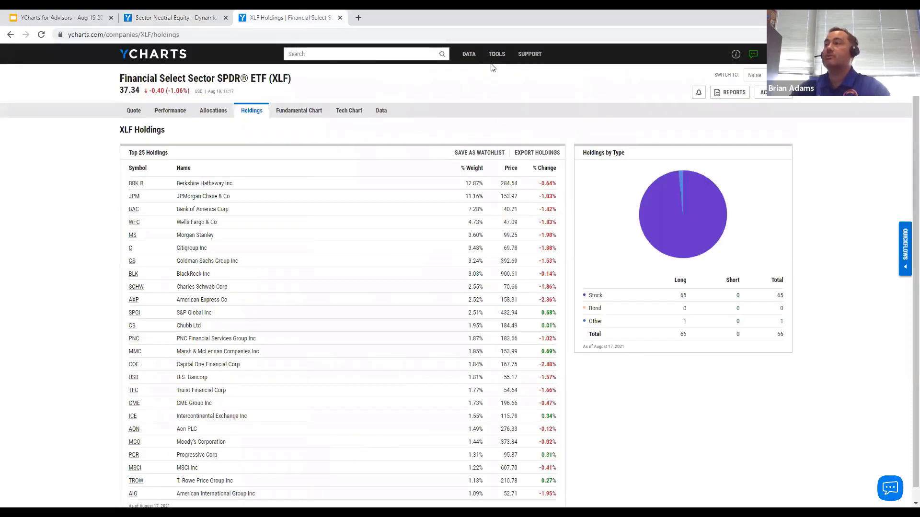
- Load the saved Important Market Events Timeframes comp table and review its Custom Period settings unchanged
left_click(507, 180)
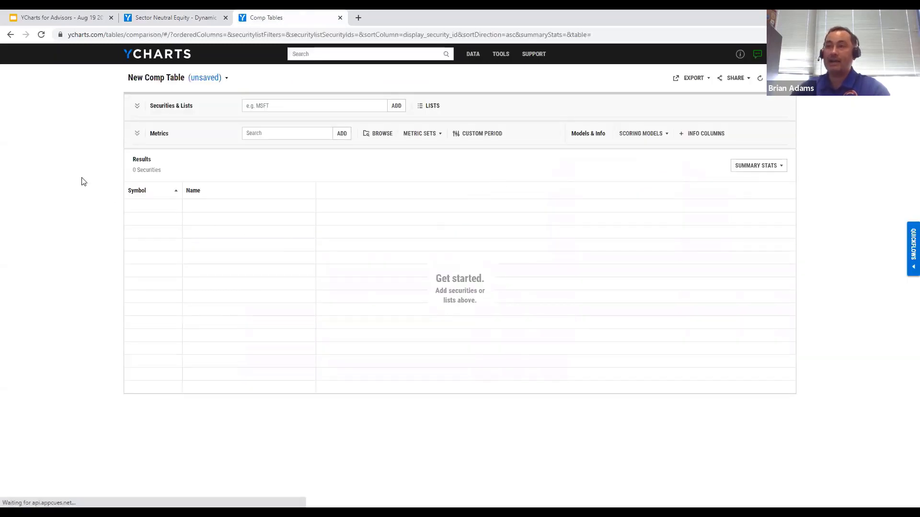
left_click(143, 80)
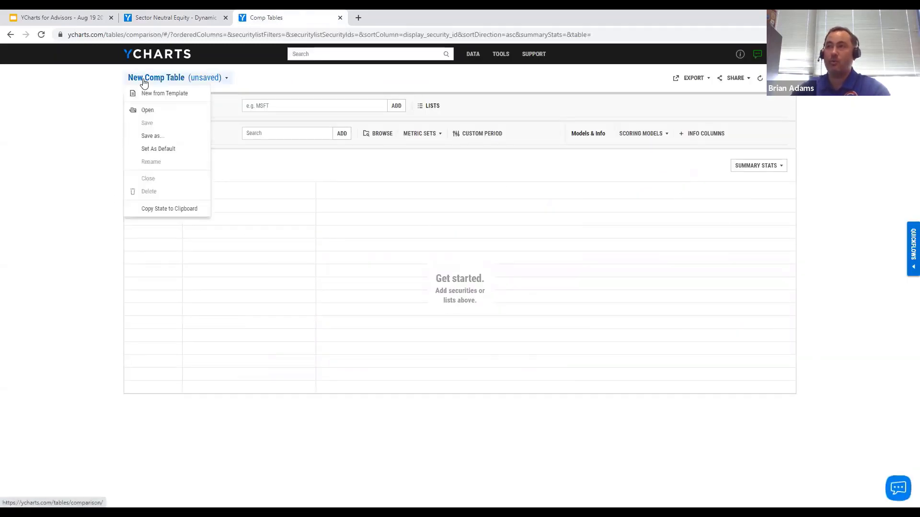
left_click(153, 115)
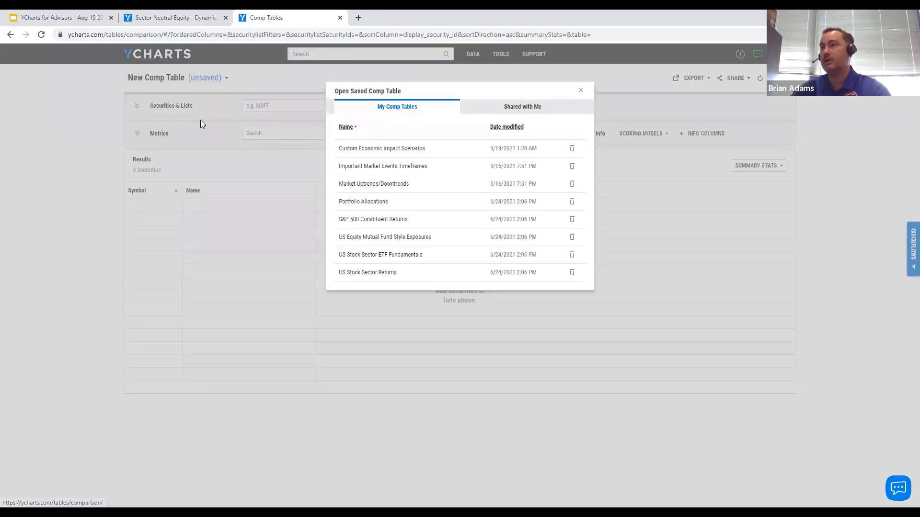
left_click(376, 169)
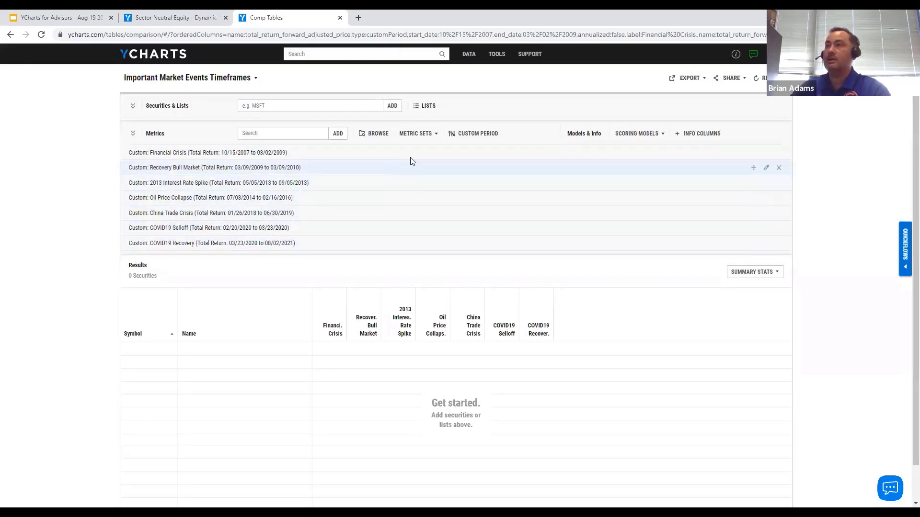
left_click(485, 135)
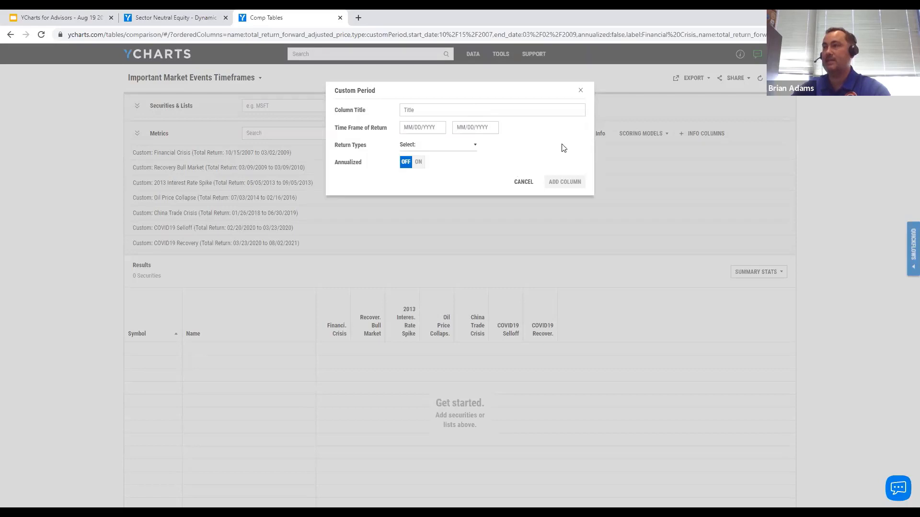
left_click(579, 92)
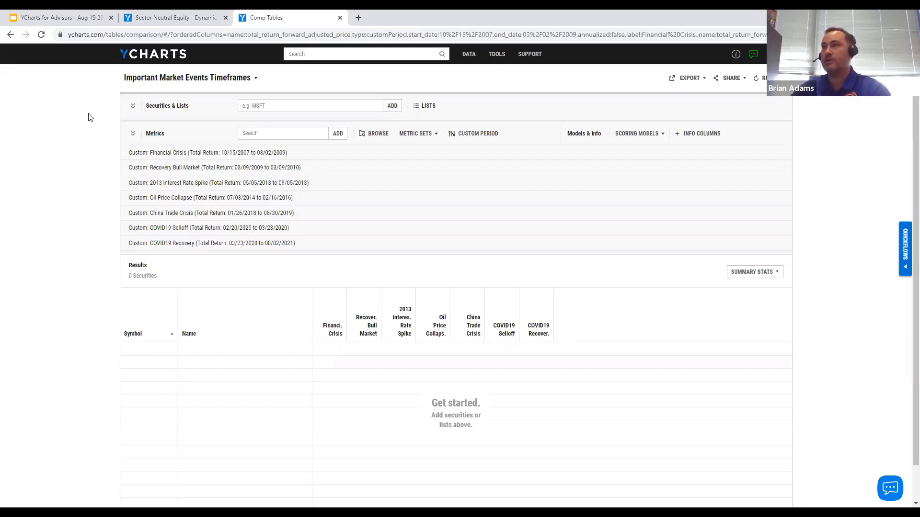
- From the Dynamic Tilt tab, go to Model Portfolios and create a Blank Dynamic Model Portfolio
left_click(169, 21)
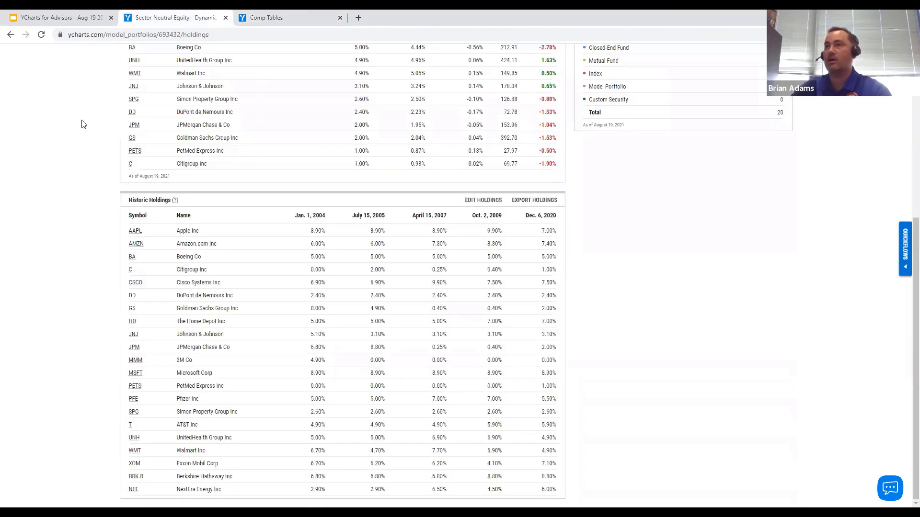
scroll(82, 127, "up", 1)
scroll(79, 128, "up", 5)
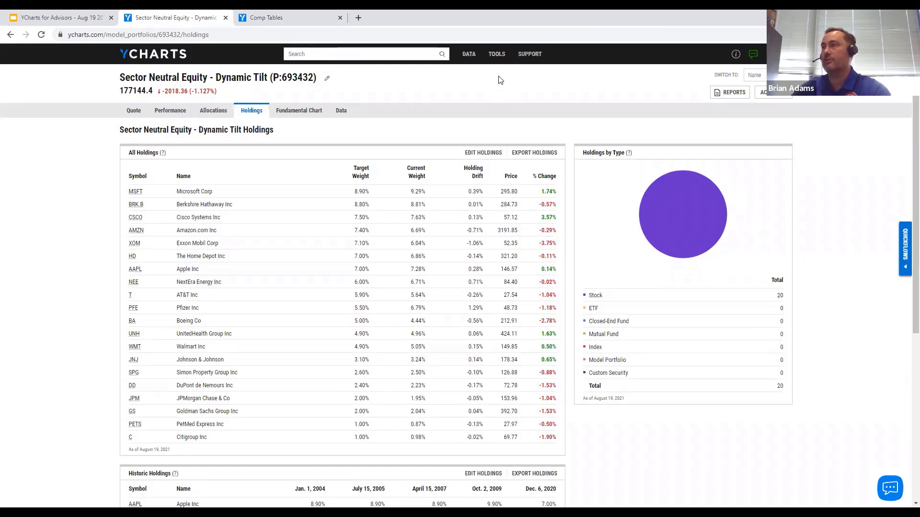
mouse_move(502, 67)
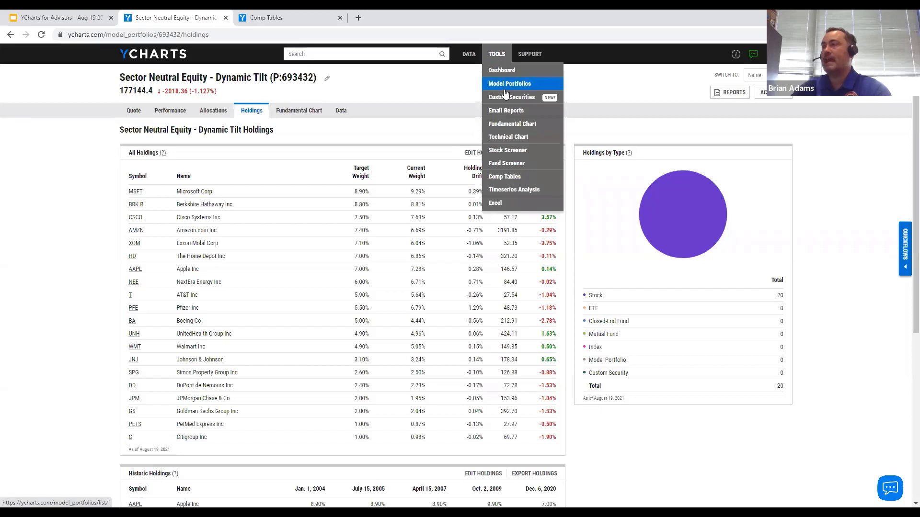
left_click(505, 84)
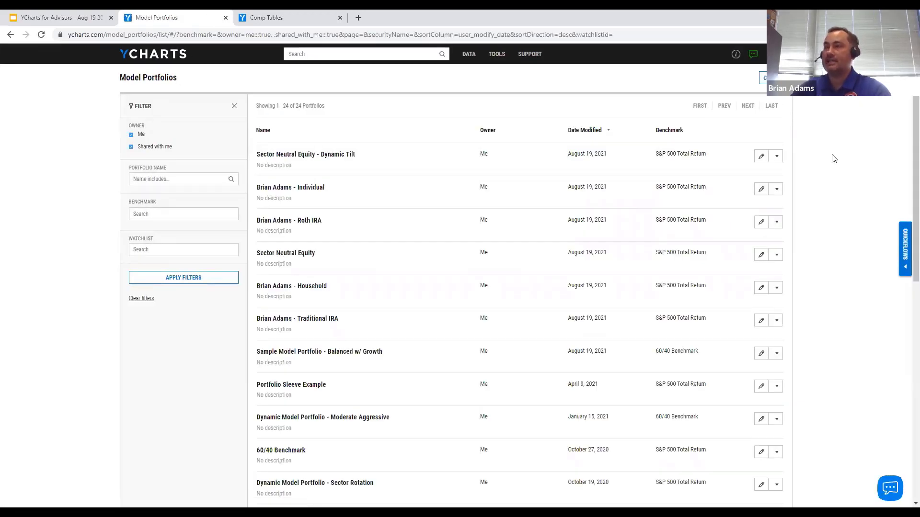
left_click(763, 77)
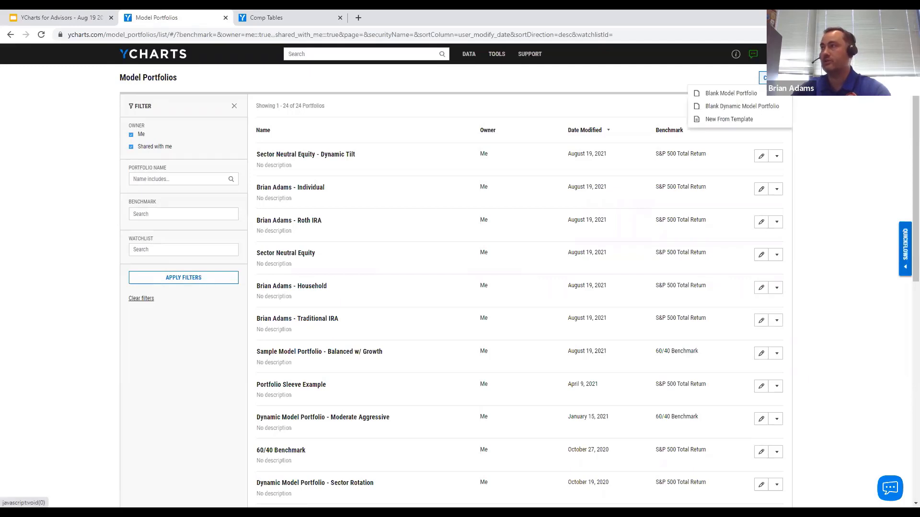
left_click(774, 108)
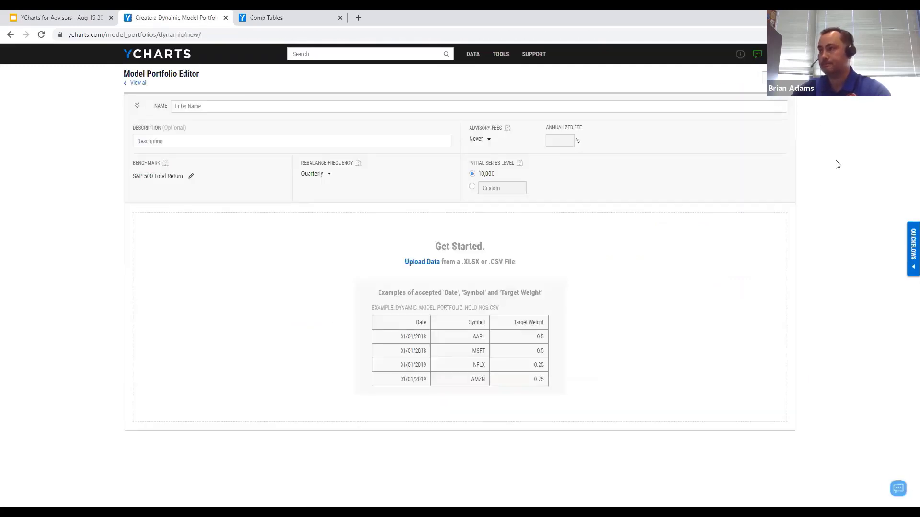
- Upload 'Webinar - Dynamic sector_neutral_equity_holdings.csv' from Downloads and submit it
left_click(427, 265)
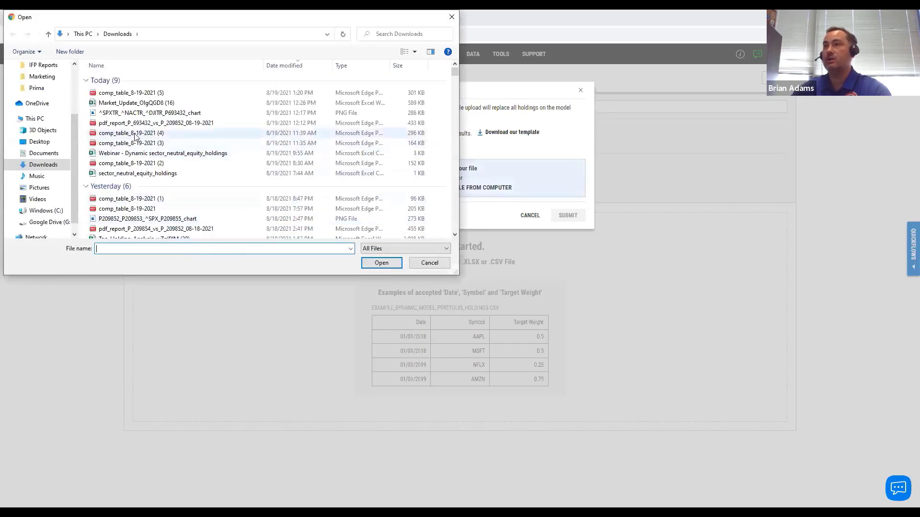
left_click(154, 153)
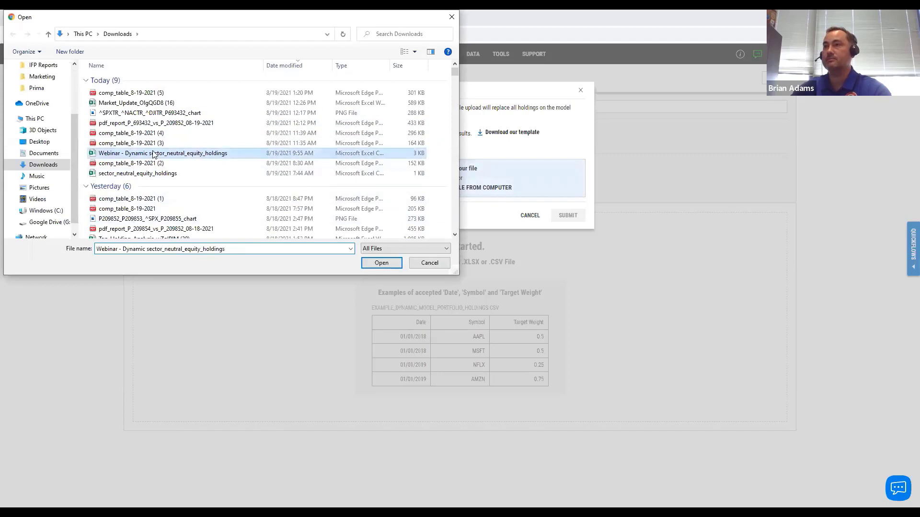
double_click(153, 154)
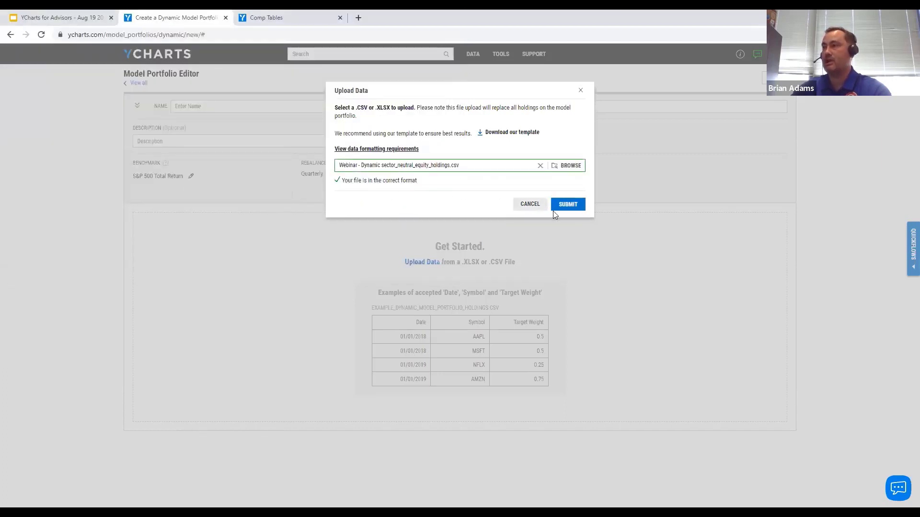
left_click(567, 206)
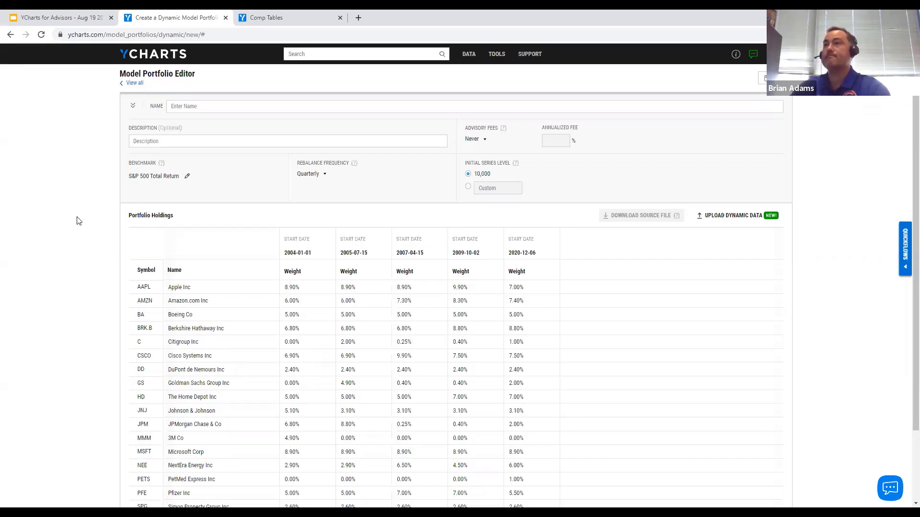
- Leave the unsaved editor and open Sector Neutral Equity - Dynamic Tilt from the portfolio list
left_click(132, 85)
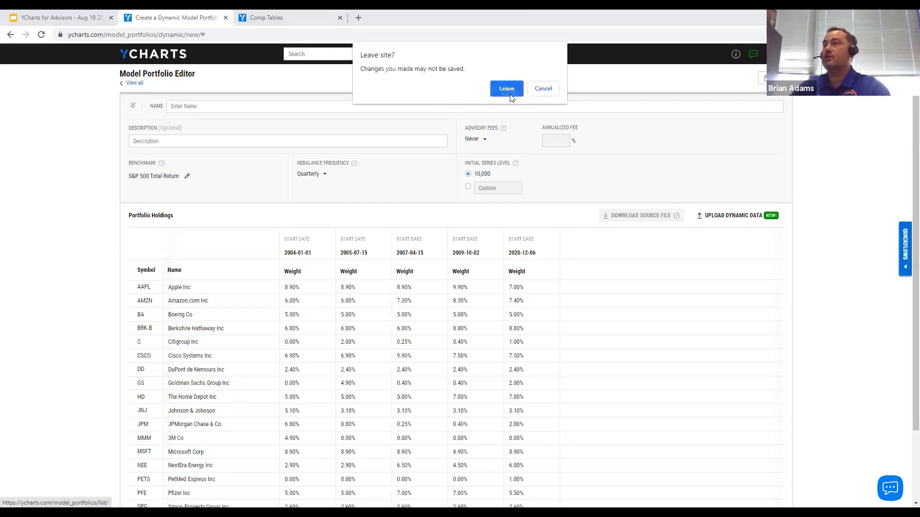
left_click(509, 93)
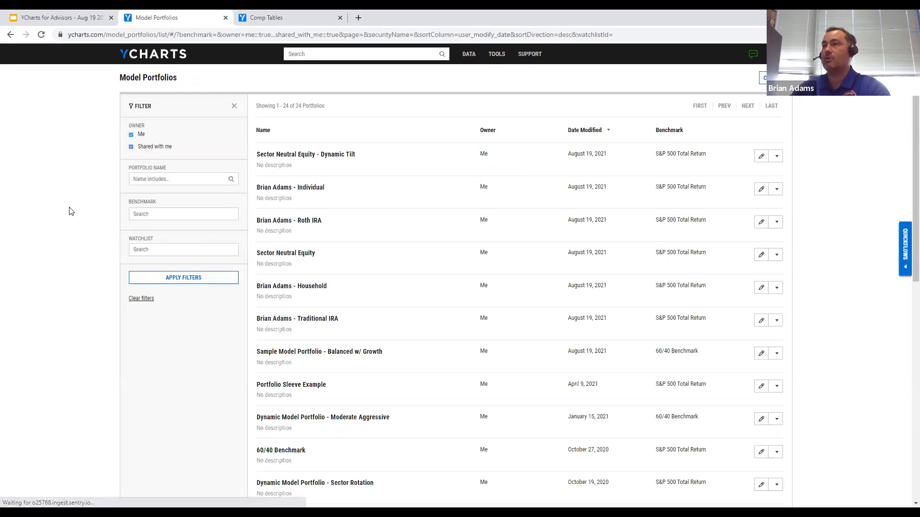
left_click(301, 155)
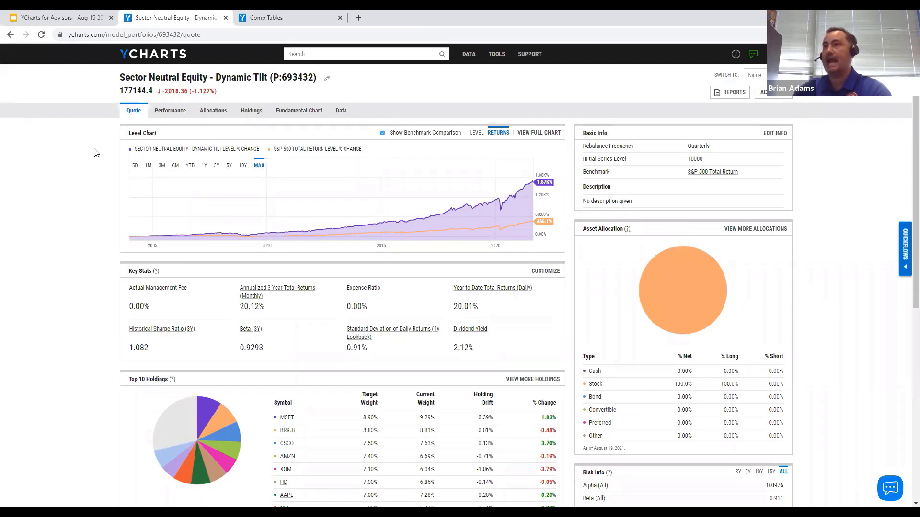
- Show the Performance tab and cancel out of Edit Comparables after a trial 'equi' search
left_click(172, 117)
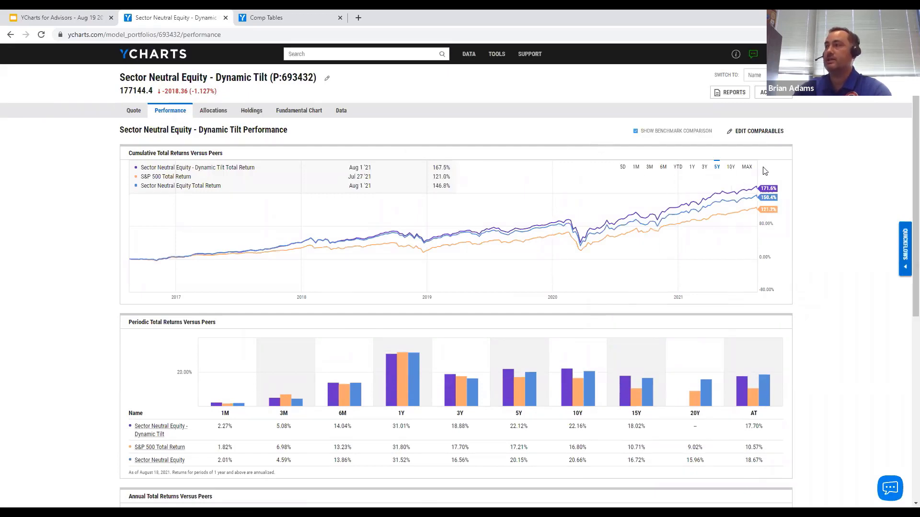
left_click(756, 137)
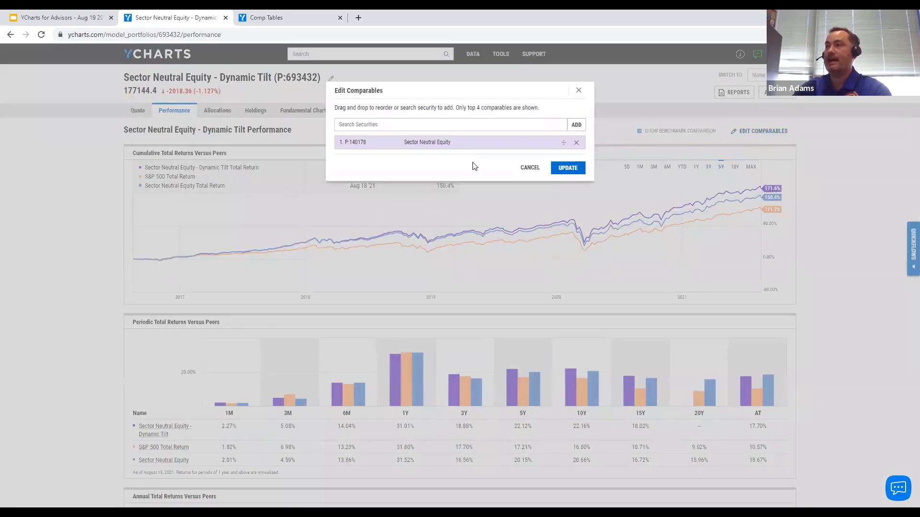
left_click(480, 126)
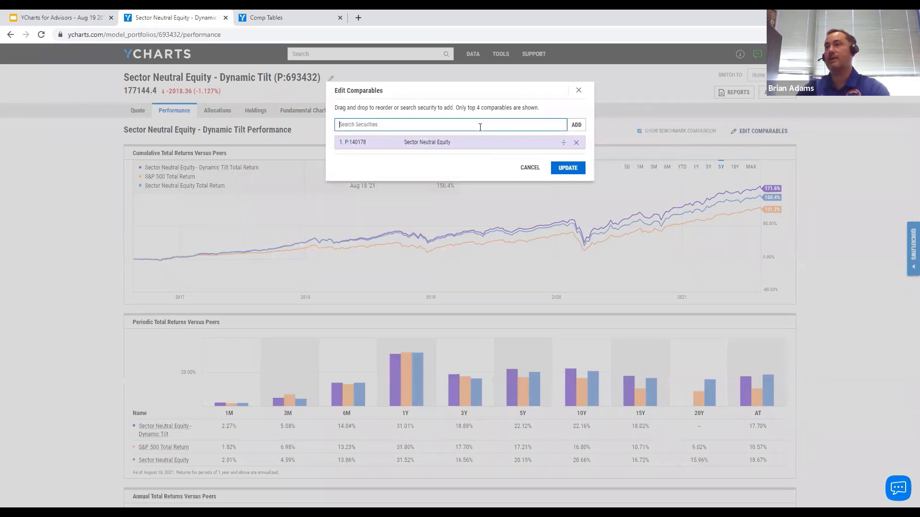
type("equi")
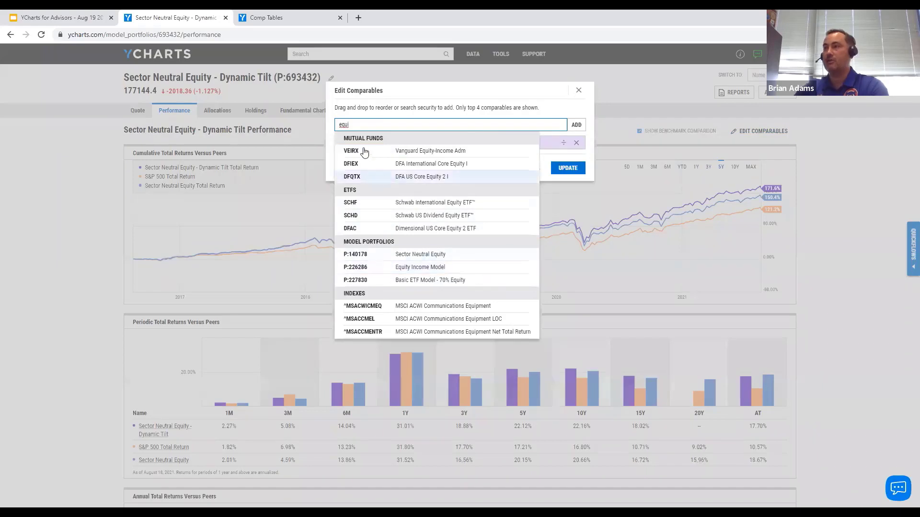
left_click_drag(360, 125, 316, 110)
key("BackSpace")
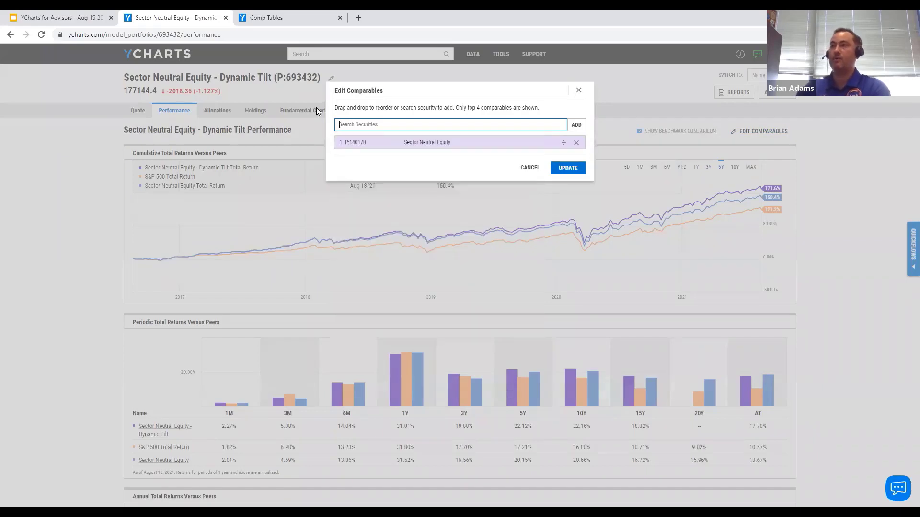
left_click(528, 169)
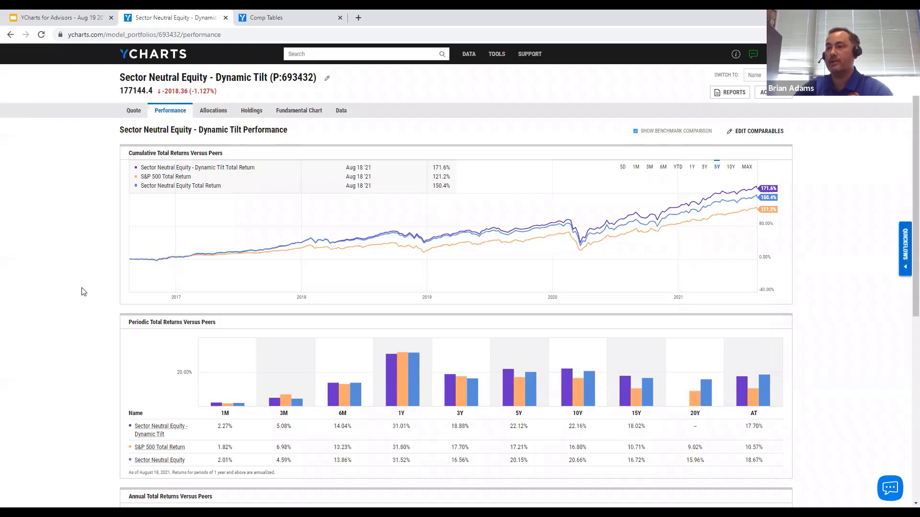
scroll(89, 294, "down", 6)
scroll(94, 302, "up", 1)
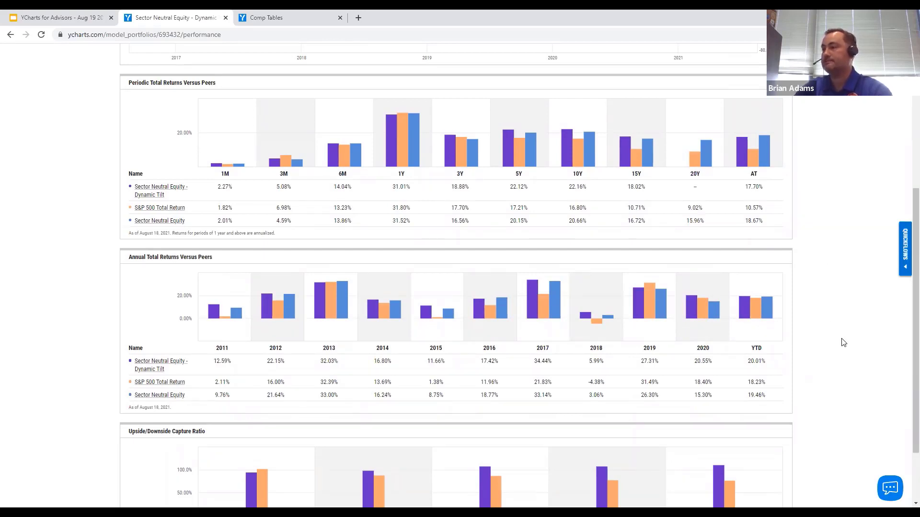
scroll(842, 345, "down", 3)
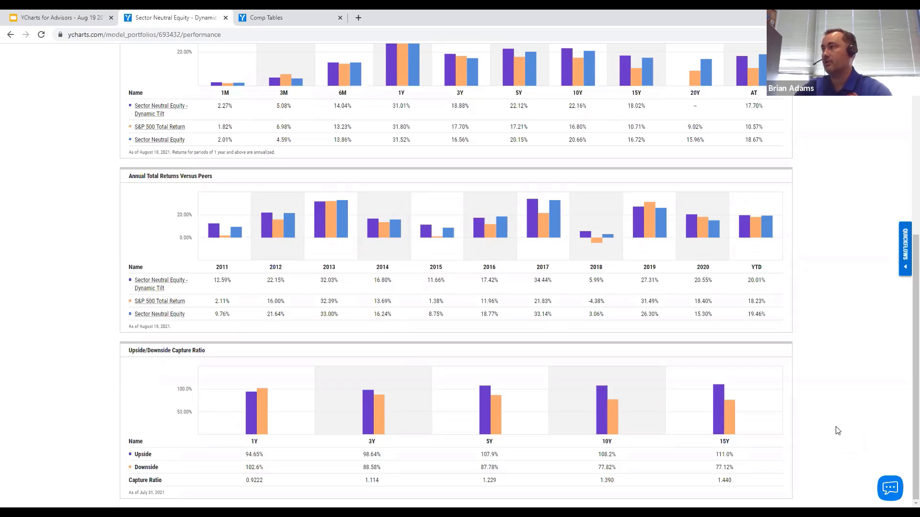
scroll(832, 428, "up", 5)
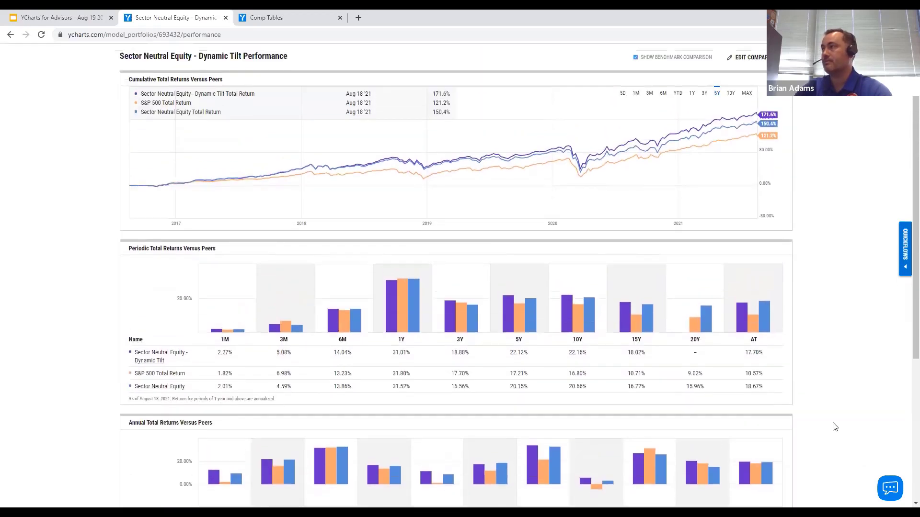
scroll(835, 427, "up", 2)
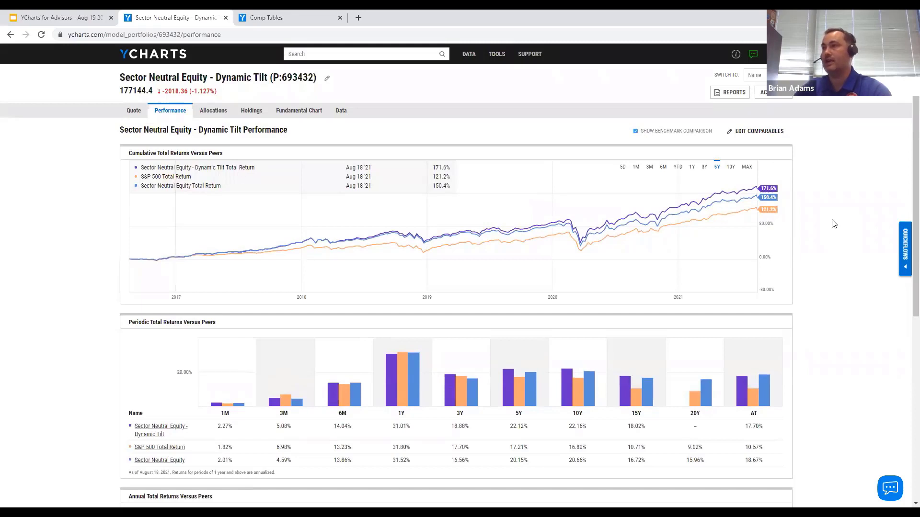
- On the Fundamental Chart, set the start date to 08/01/2005
left_click(294, 113)
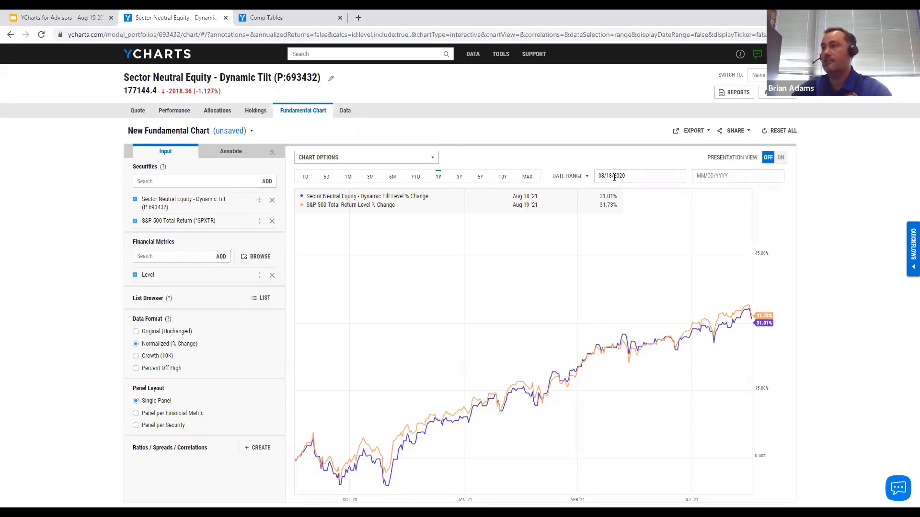
left_click(614, 177)
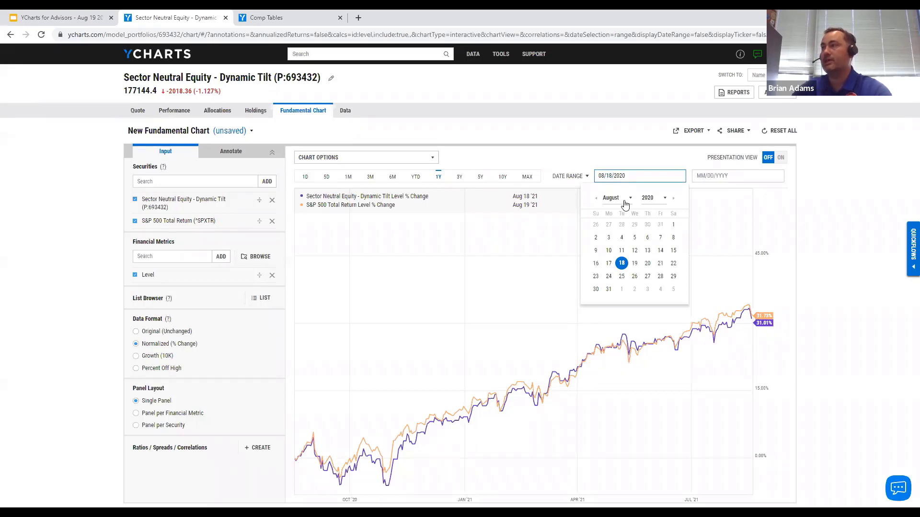
left_click(655, 205)
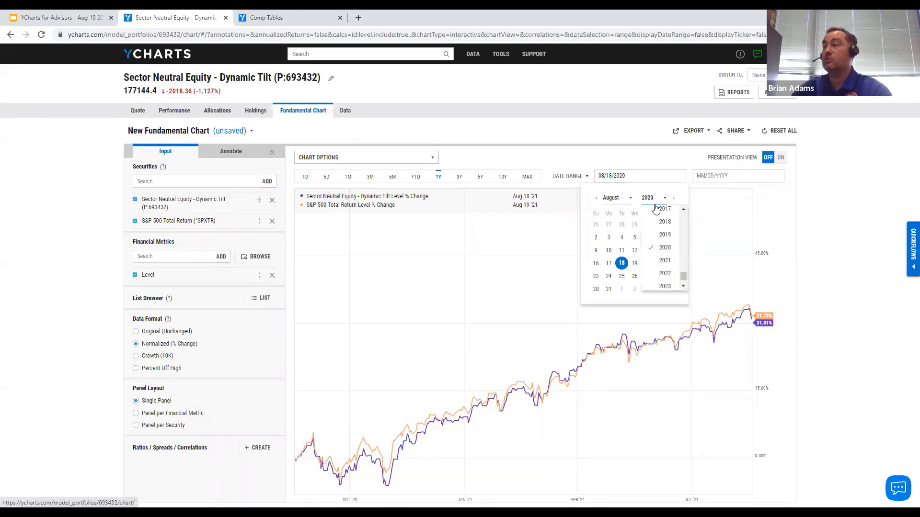
scroll(671, 252, "up", 2)
scroll(671, 251, "up", 3)
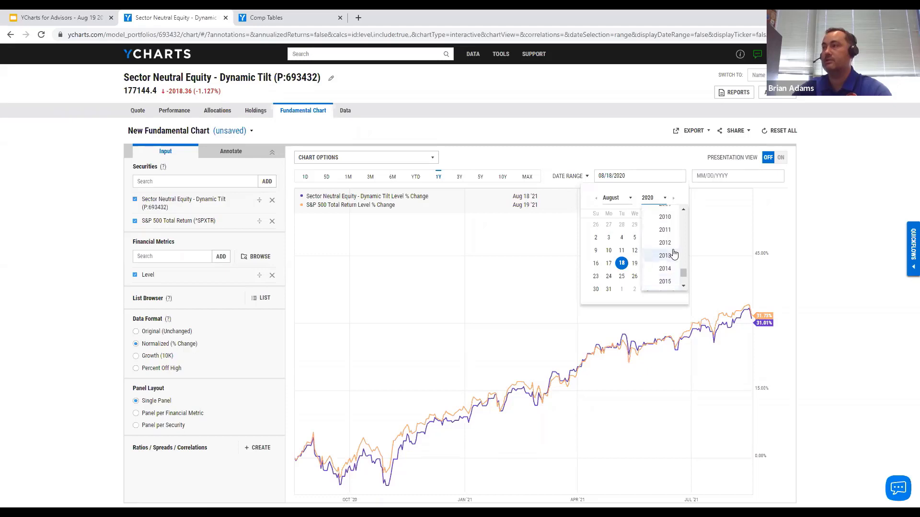
left_click(664, 249)
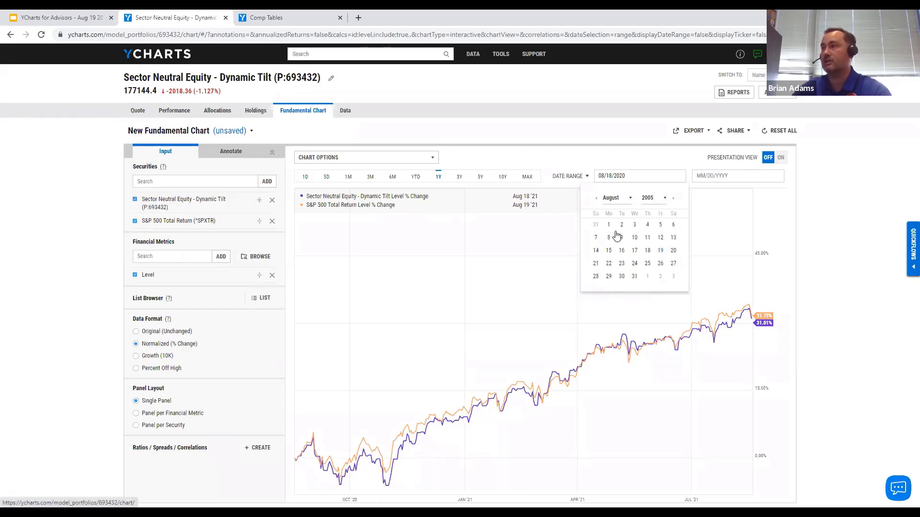
left_click(608, 226)
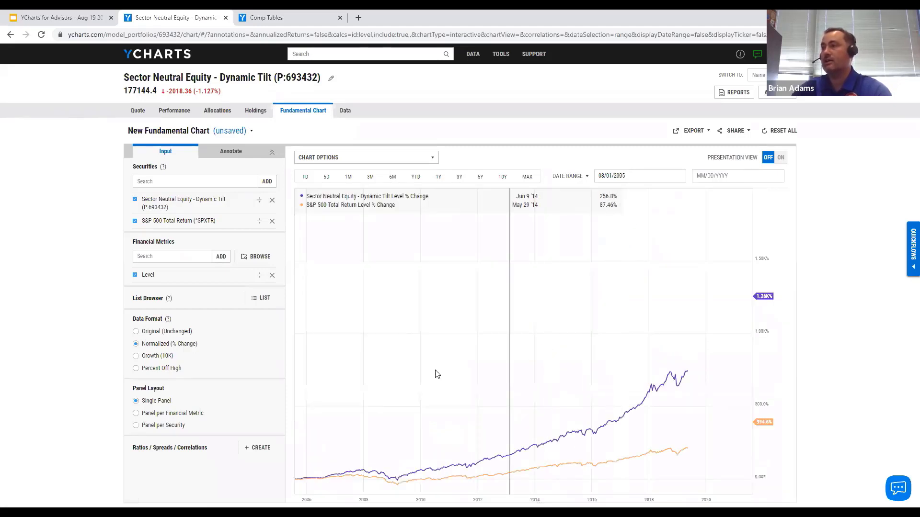
- Set the chart's end date to 08/31/2015
left_click(723, 182)
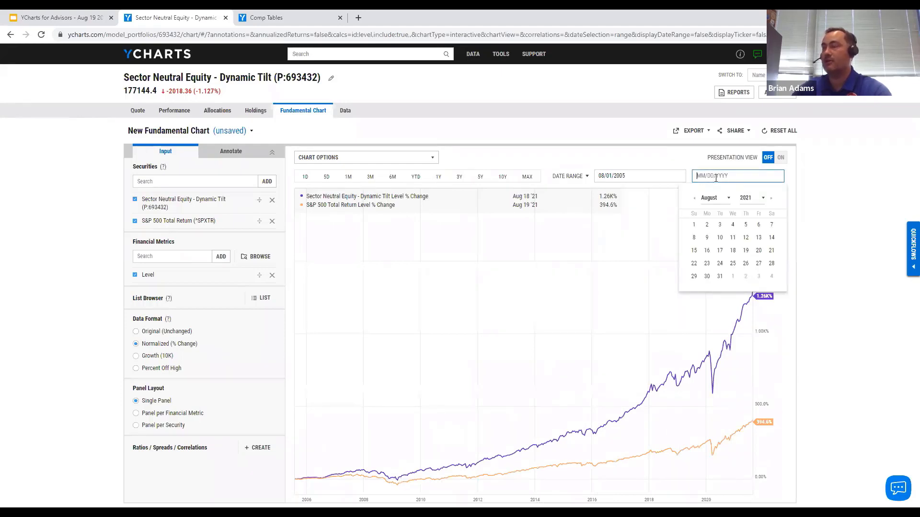
left_click(741, 200)
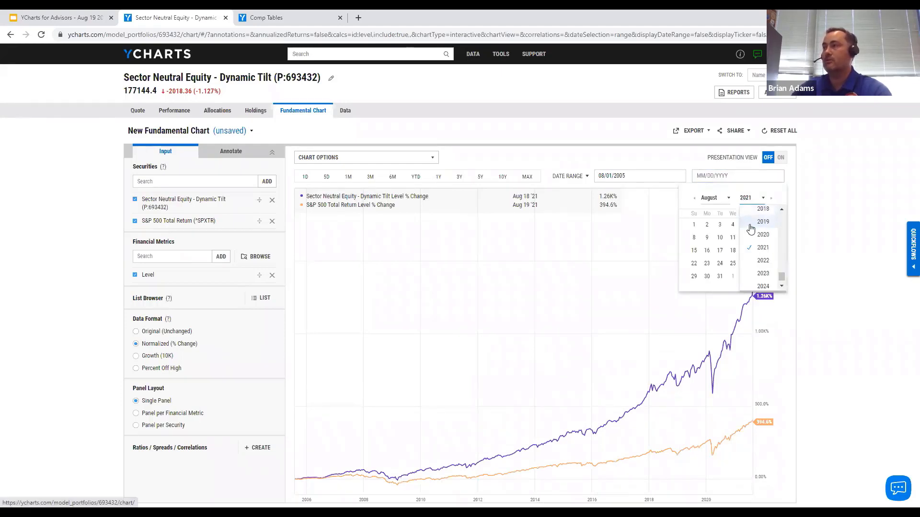
scroll(751, 240, "up", 4)
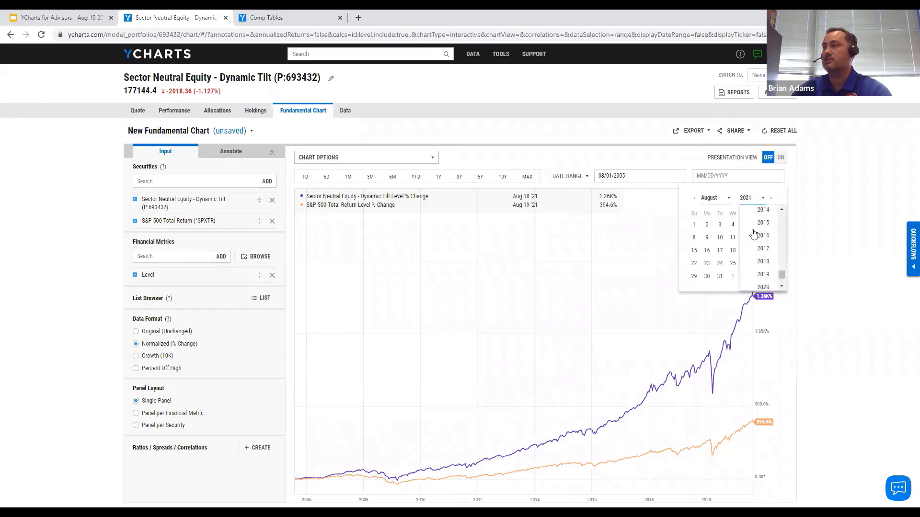
scroll(757, 239, "down", 1)
left_click(764, 266)
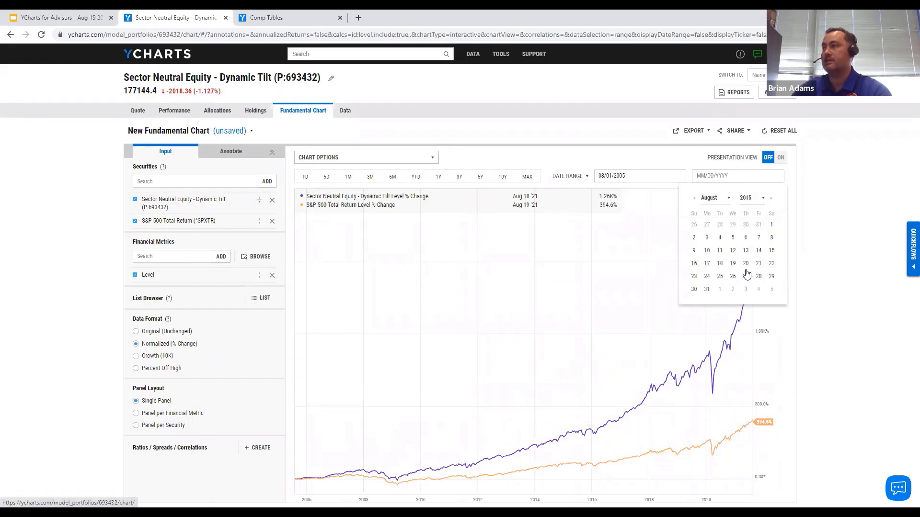
left_click(707, 289)
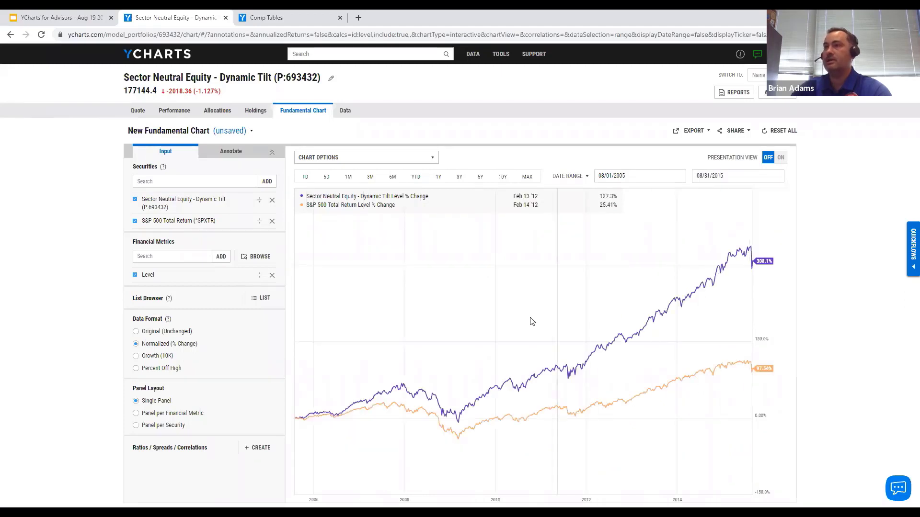
- Replace the S&P 500 Total Return line with Sector Neutral Equity (P:140178)
left_click(159, 220)
left_click(188, 180)
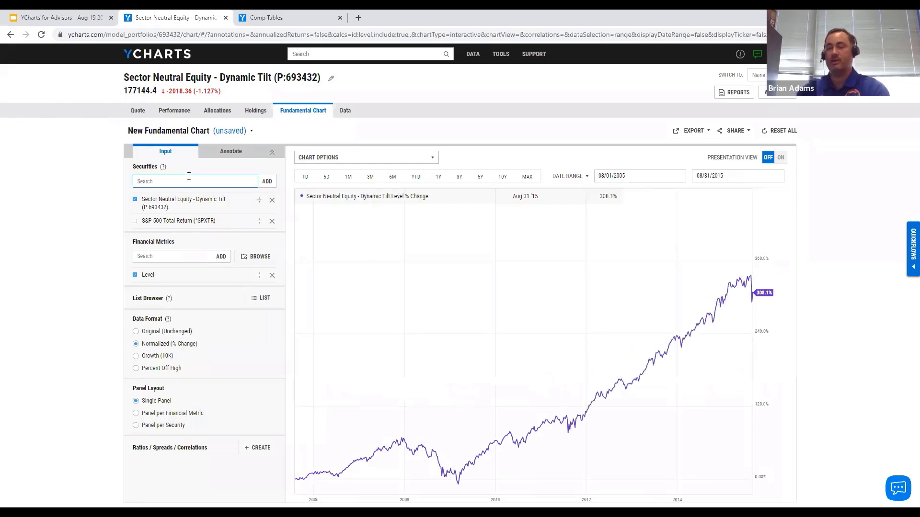
type("sector ne")
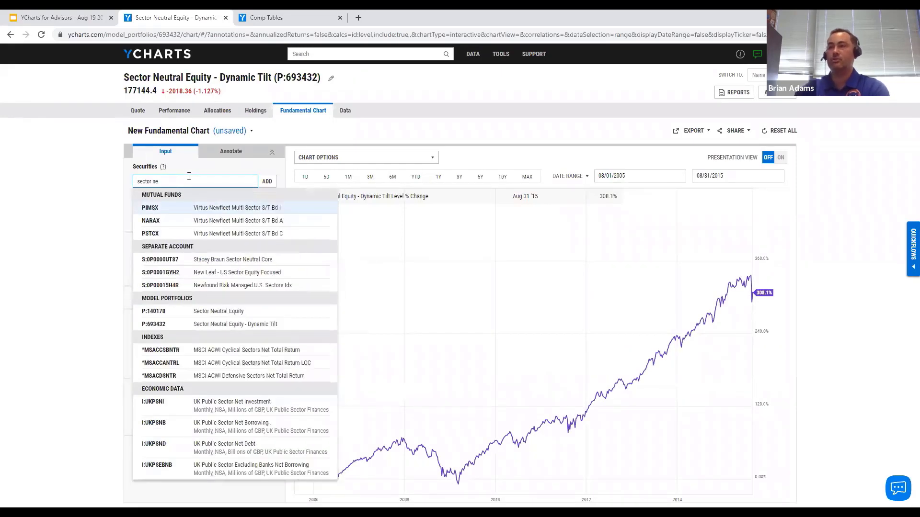
left_click(202, 313)
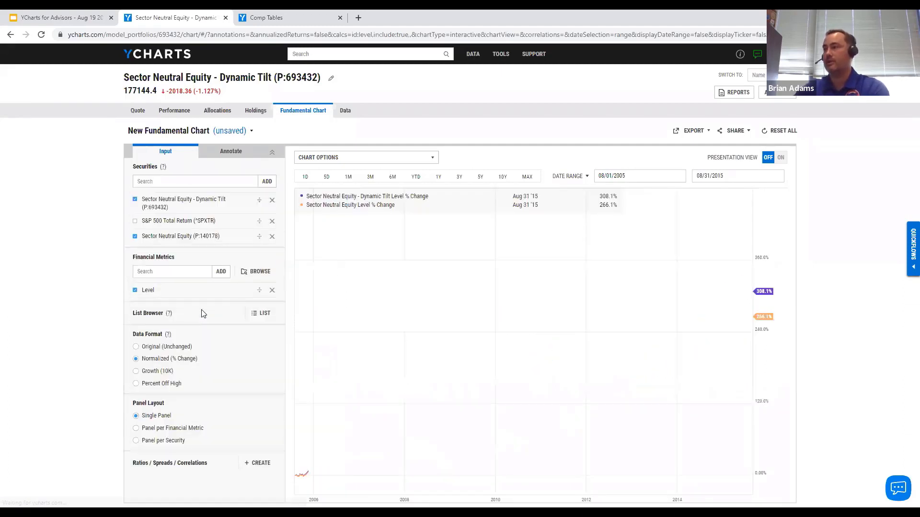
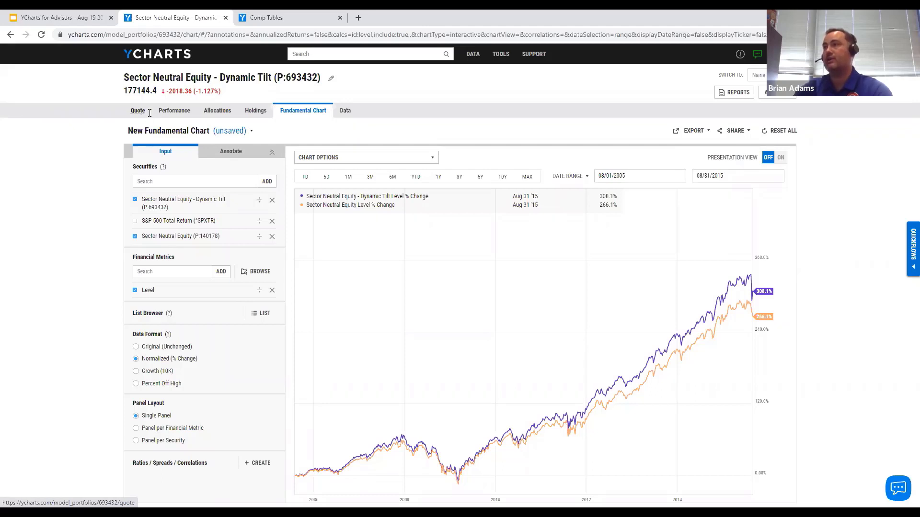
- Open the Sector Neutral Equity - Dynamic Tilt portfolio editor and download its holdings source file
left_click(331, 79)
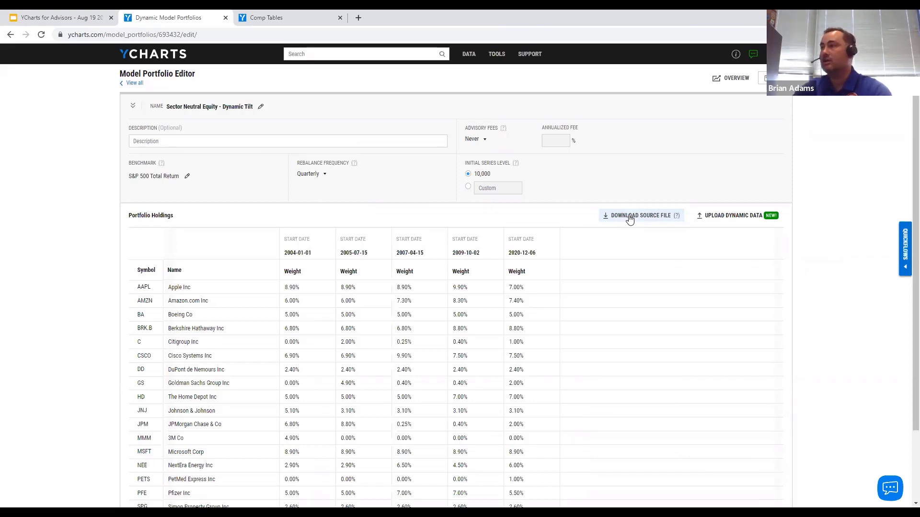
left_click(647, 219)
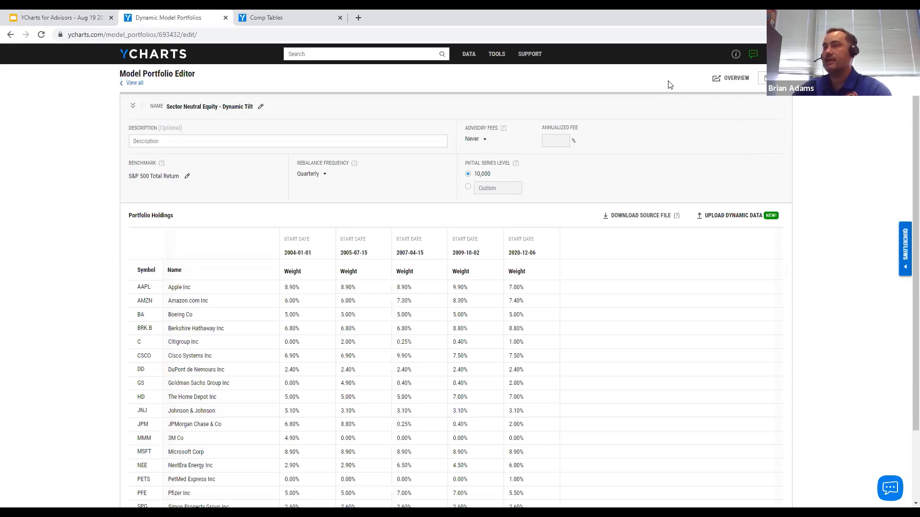
- Return to the portfolio's Overview page and bring up the QuickFlows panel with its Economic Impact analyses
left_click(725, 82)
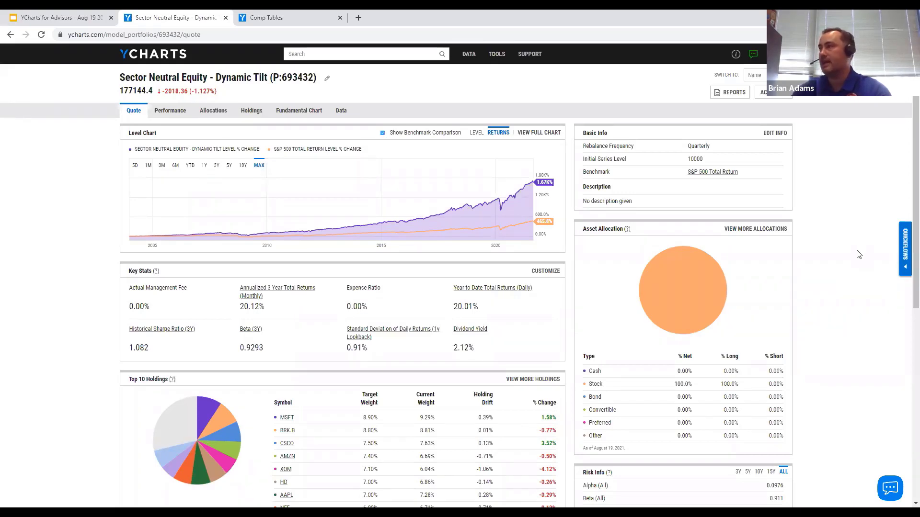
left_click(904, 252)
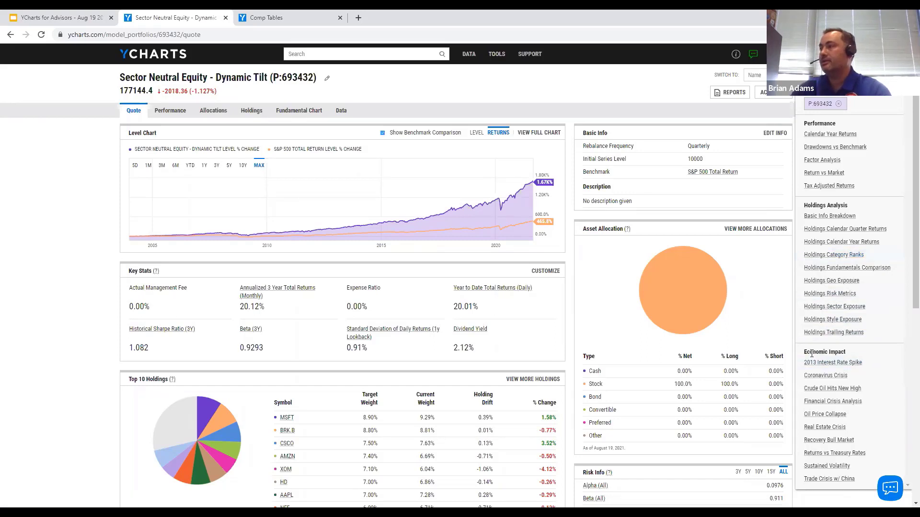
left_click_drag(811, 353, 845, 351)
left_click(845, 351)
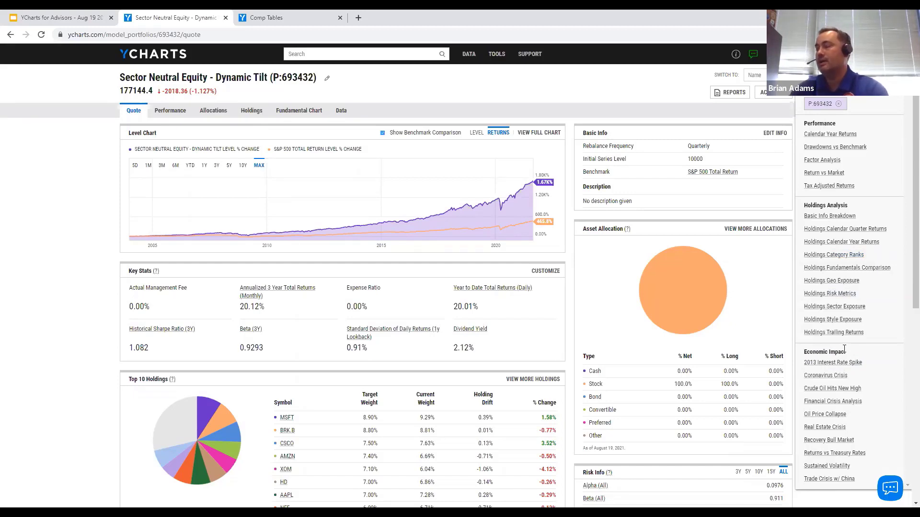
- Run the Financial Crisis Analysis against the S&P 500 Total Return with Presentation View off
left_click(832, 406)
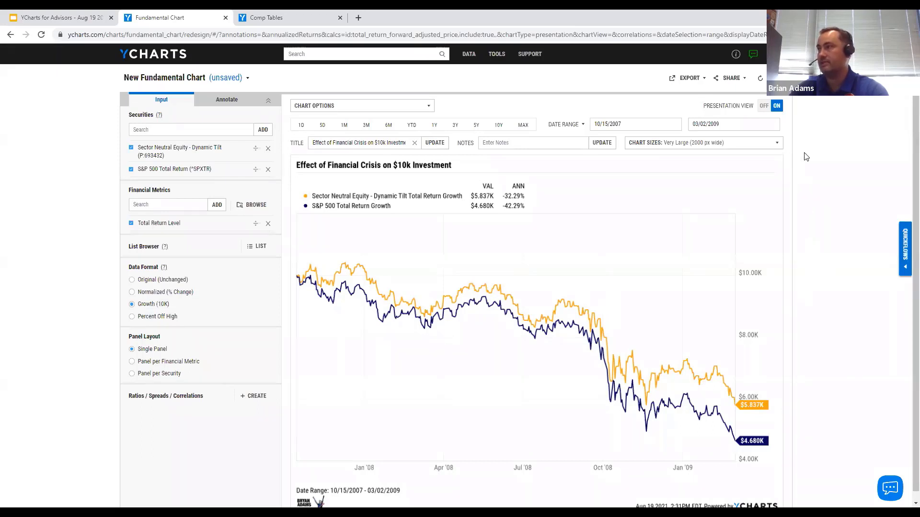
left_click(764, 106)
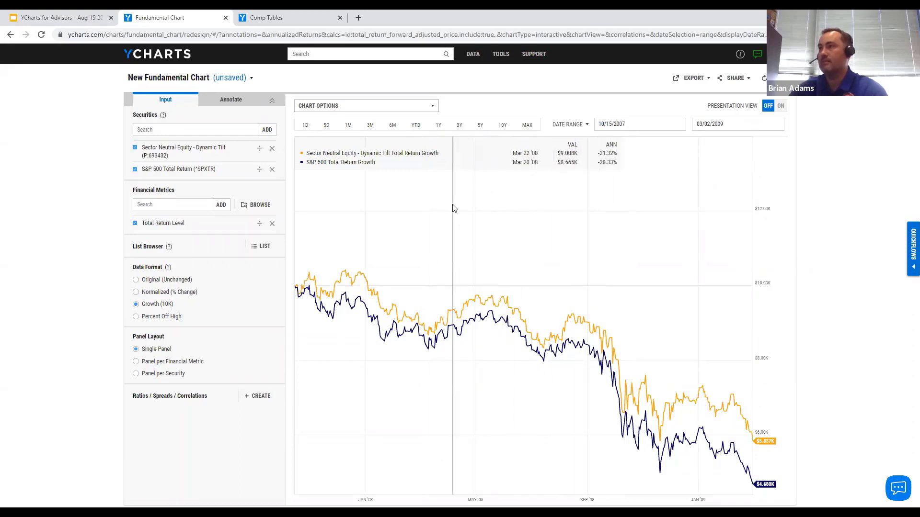
- Uncheck Show Custom Colors in Chart Options for default line colours, then go to Comp Tables
left_click(431, 107)
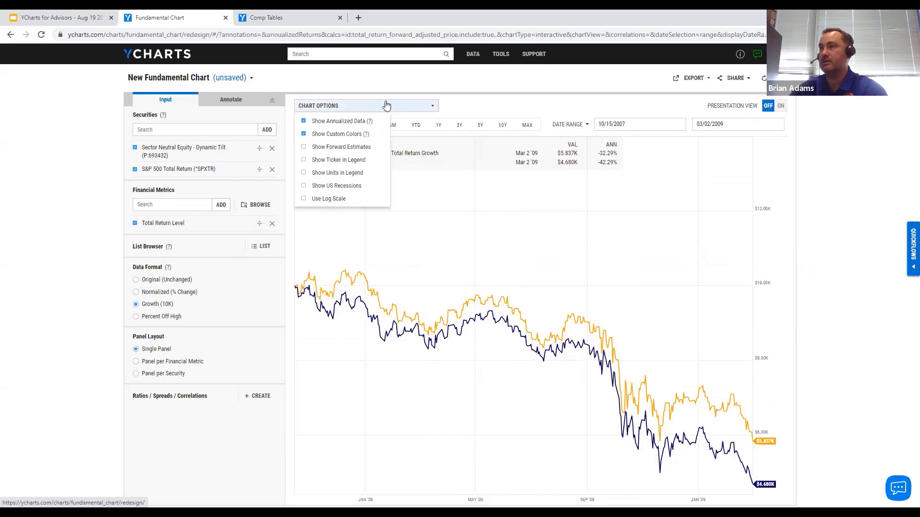
left_click(343, 135)
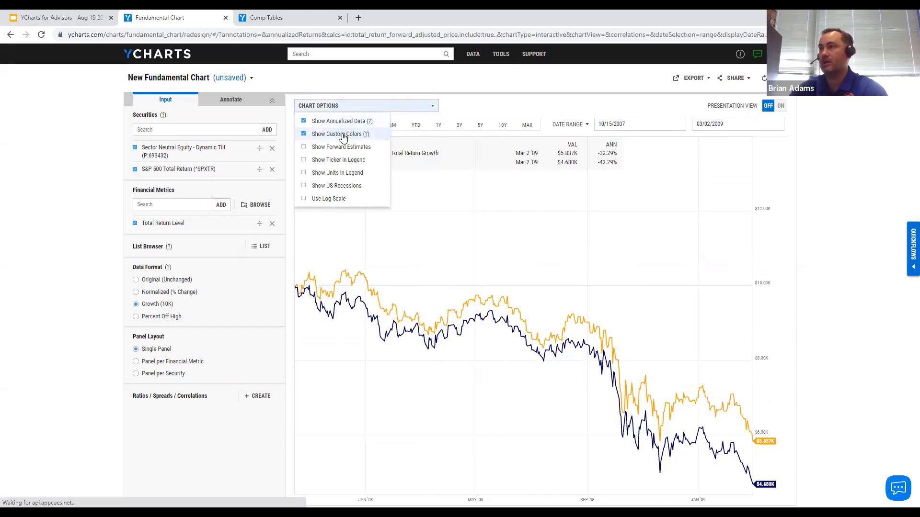
left_click(495, 107)
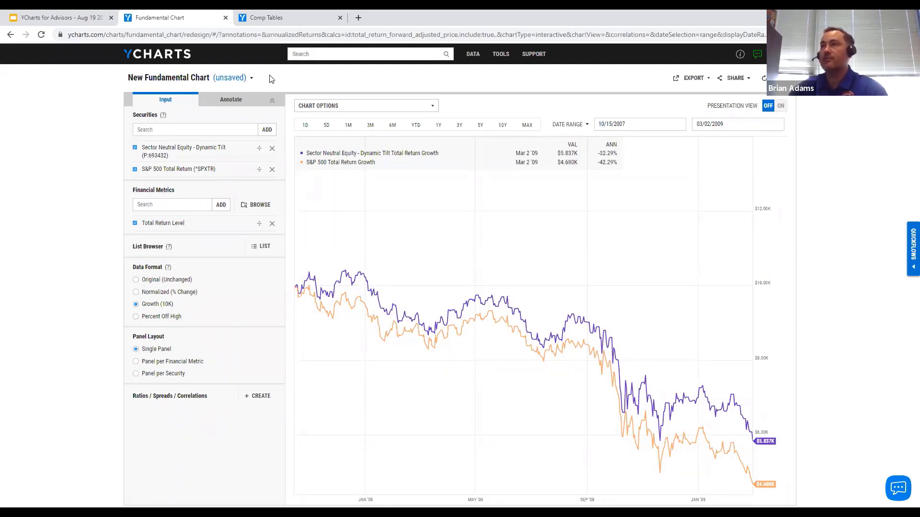
left_click(280, 18)
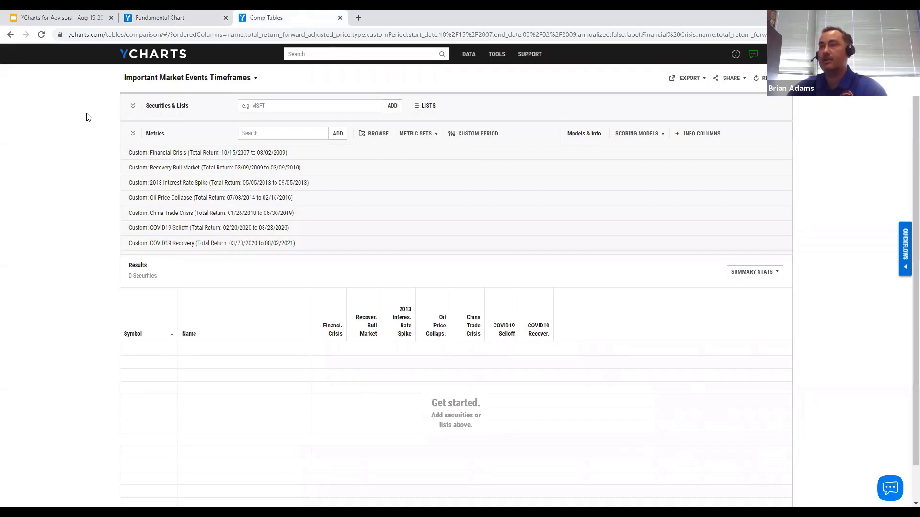
- Start a new comp table from the Fundamental template 'S&P 500 Fundamental Stats'
left_click(139, 83)
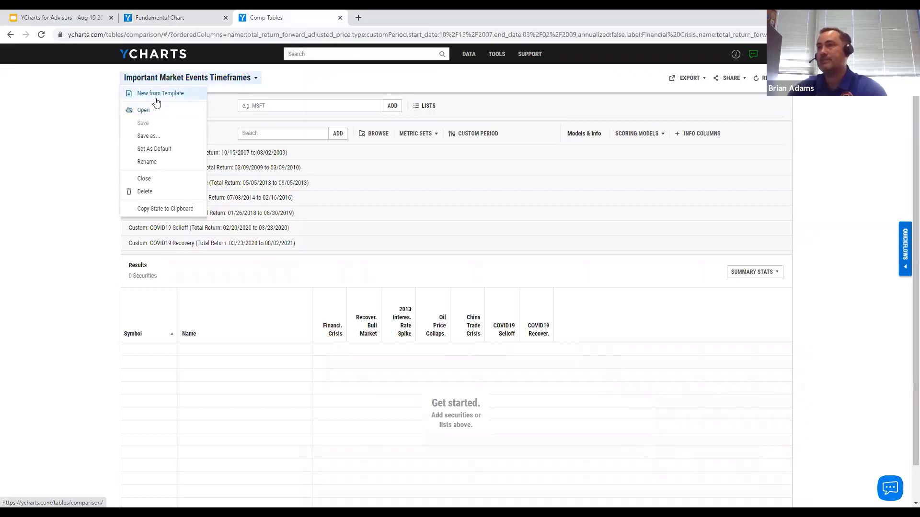
left_click(156, 95)
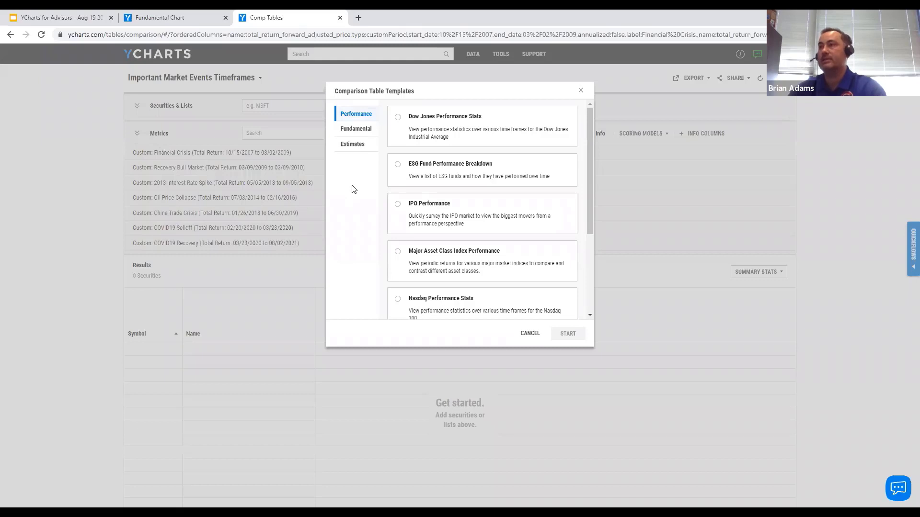
left_click(357, 129)
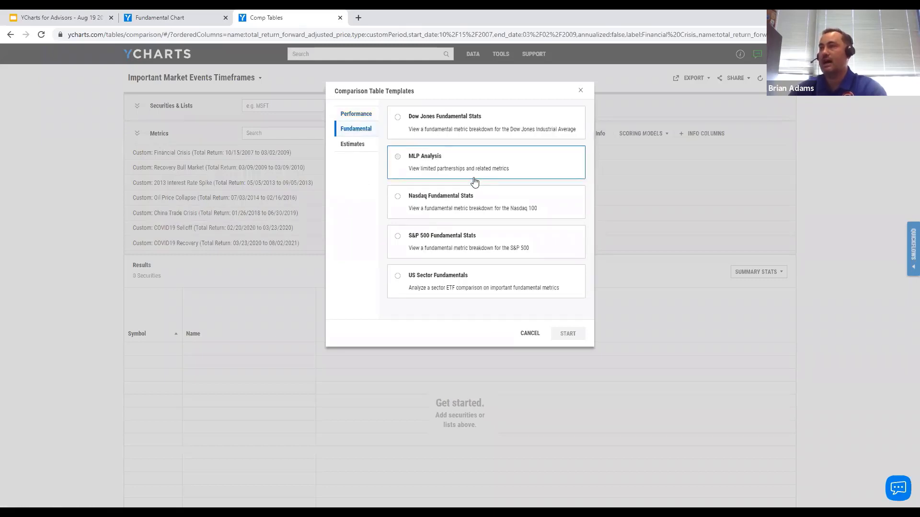
left_click(415, 247)
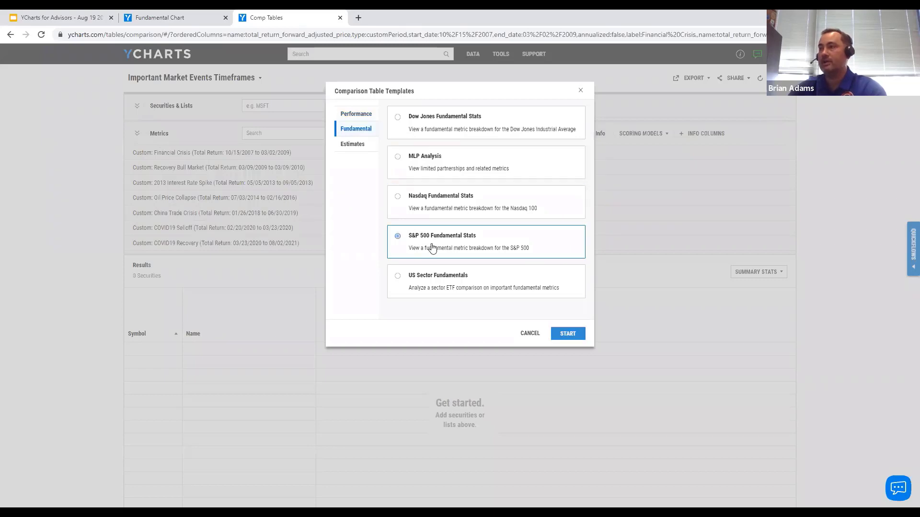
left_click(564, 333)
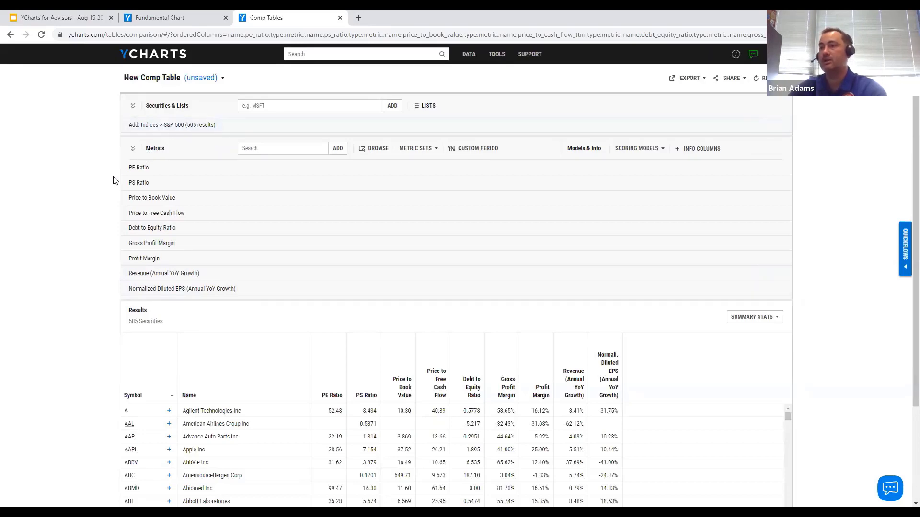
- Collapse the Metrics list and review the EXPORT options without exporting anything
left_click(133, 148)
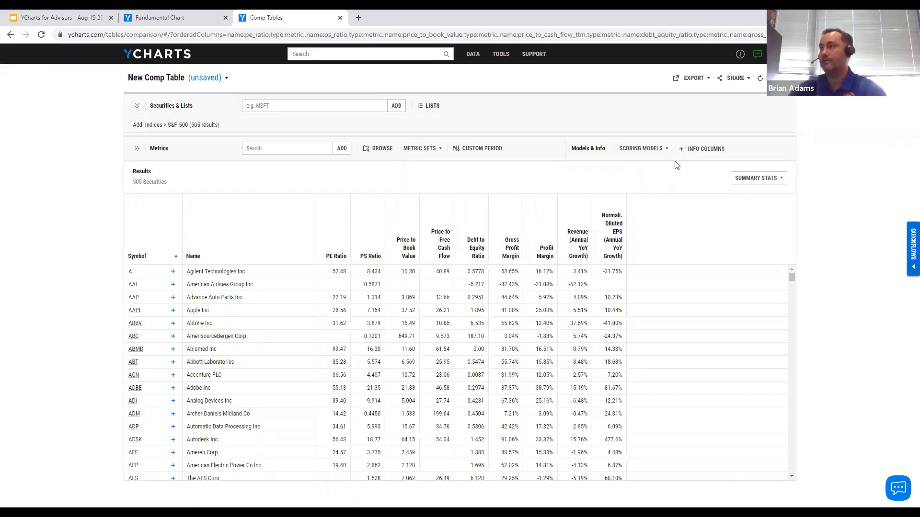
left_click(694, 80)
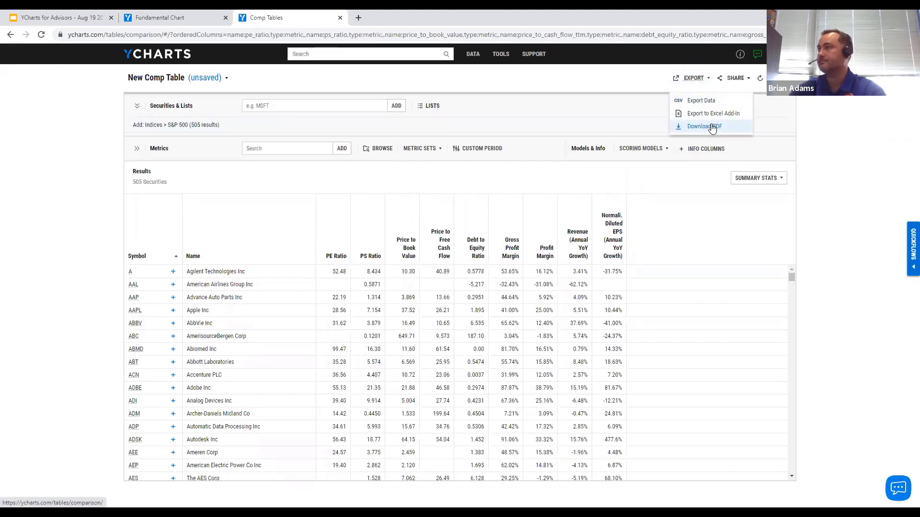
left_click(831, 146)
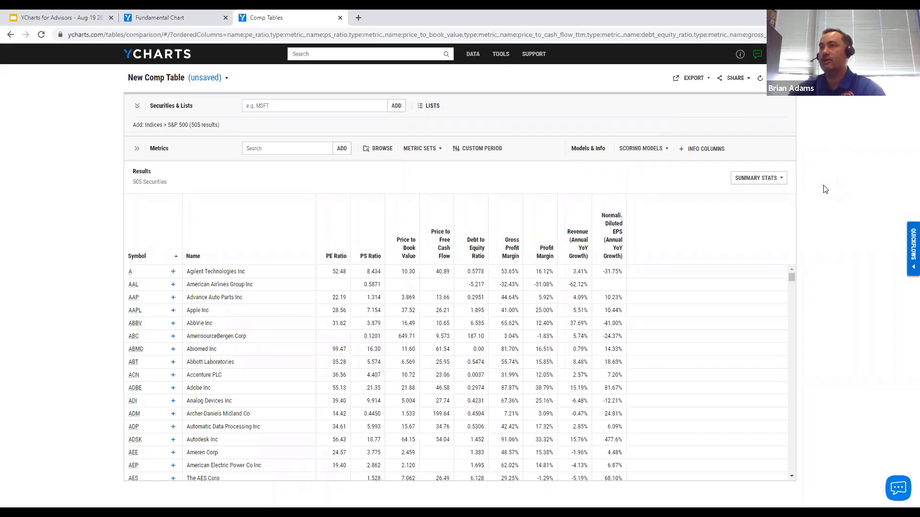
- Search for 's&p 500 pe' and open the I:SP500PER S&P 500 P/E Ratio indicator page
left_click(359, 51)
type("s&")
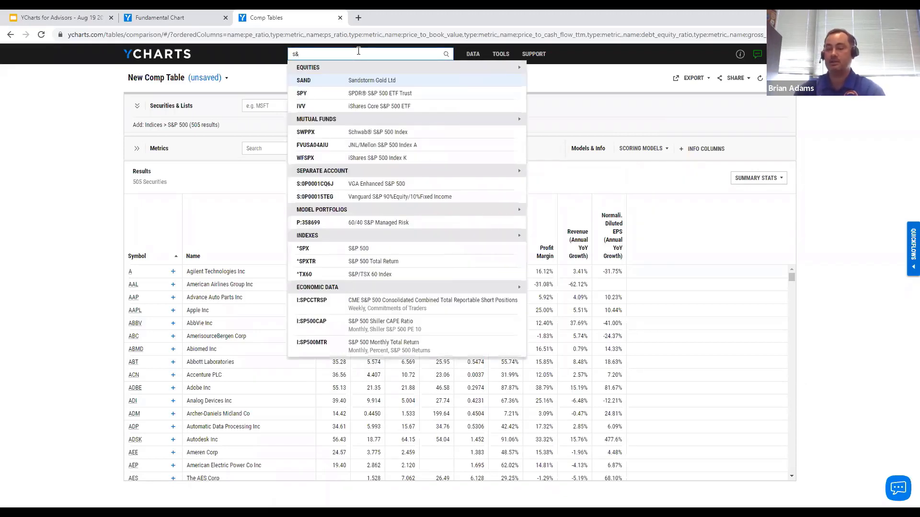
type("p 500")
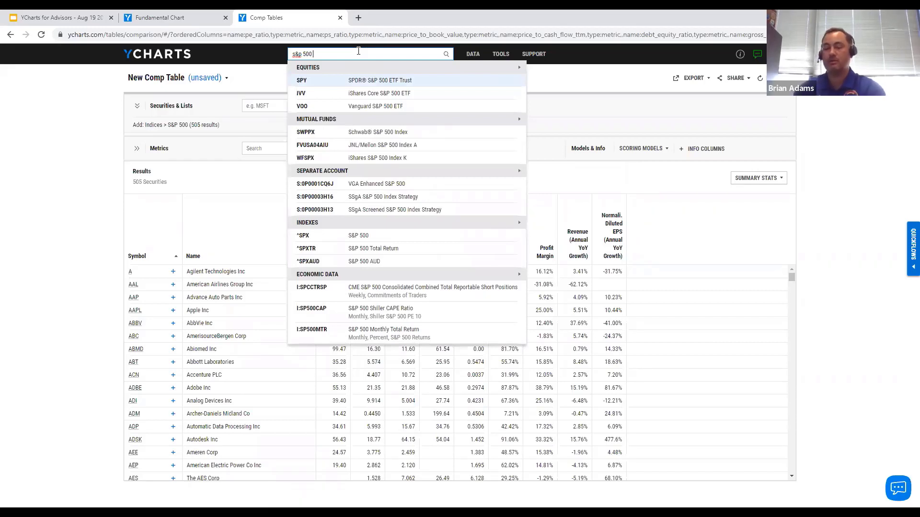
type(" pe")
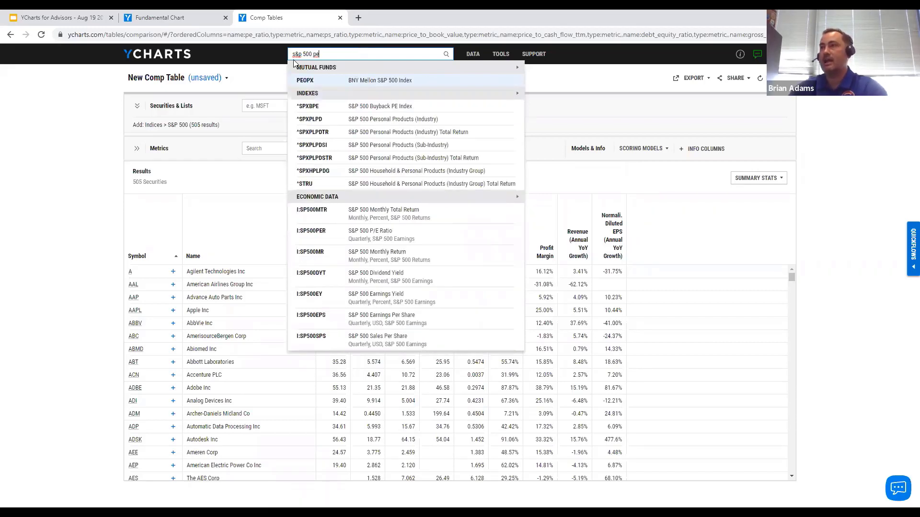
left_click(386, 238)
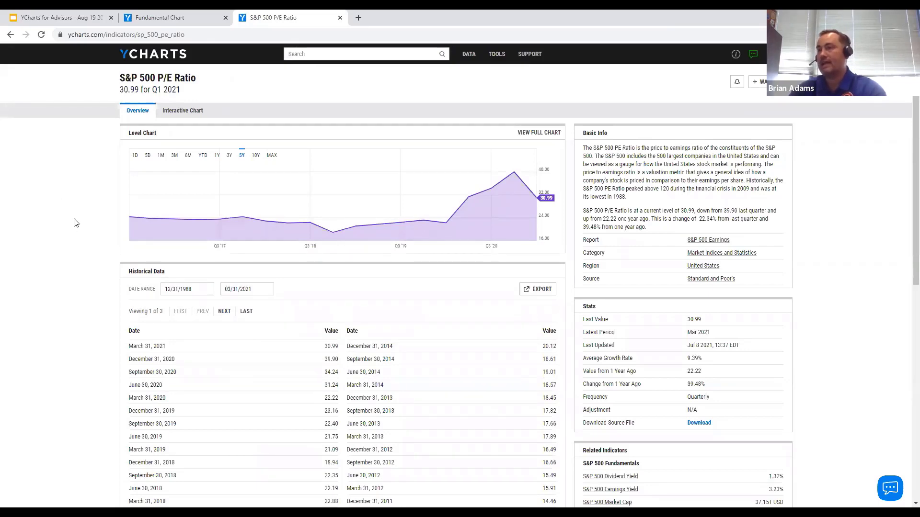
- Page through the historical P/E data, return to the first page, and scroll back to the top
scroll(81, 231, "down", 1)
scroll(81, 230, "down", 3)
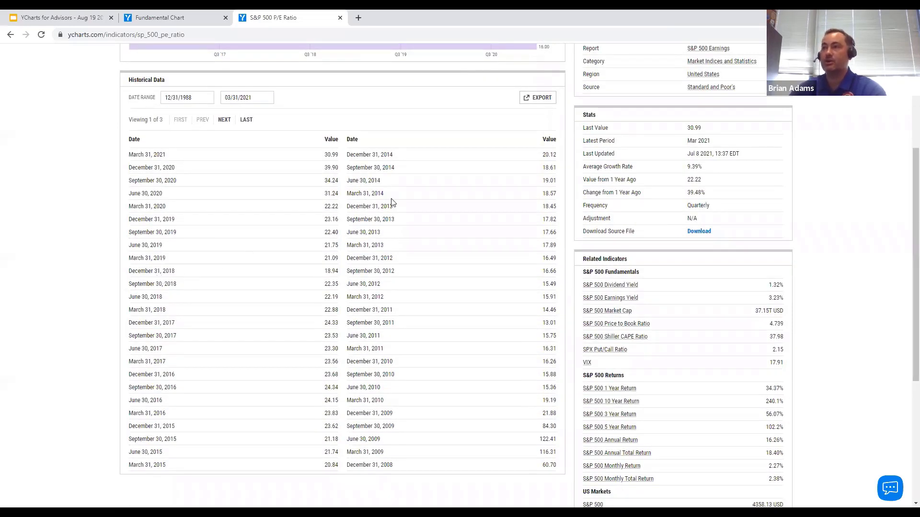
left_click(226, 120)
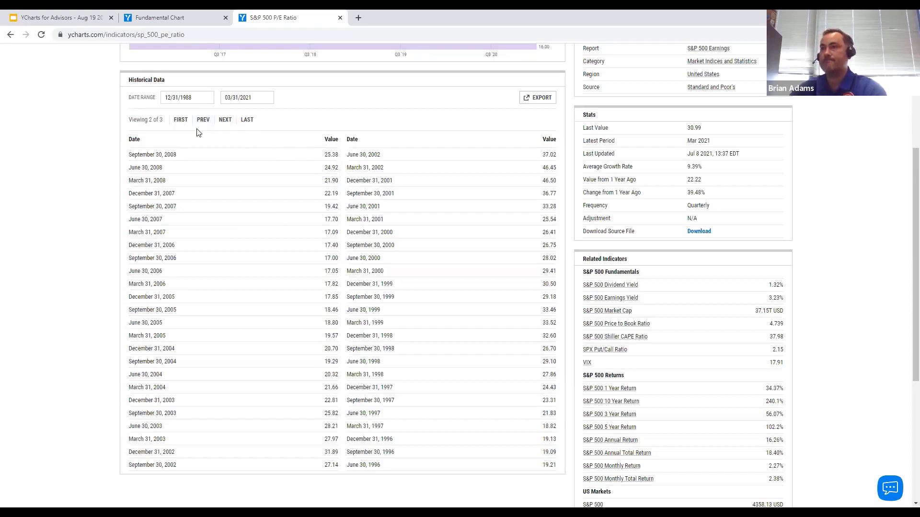
left_click(183, 124)
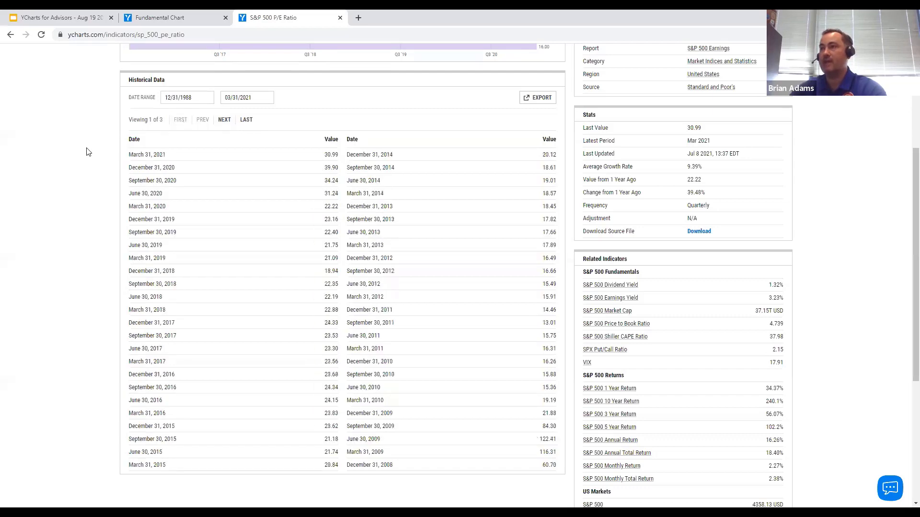
scroll(79, 152, "up", 2)
scroll(80, 152, "down", 1)
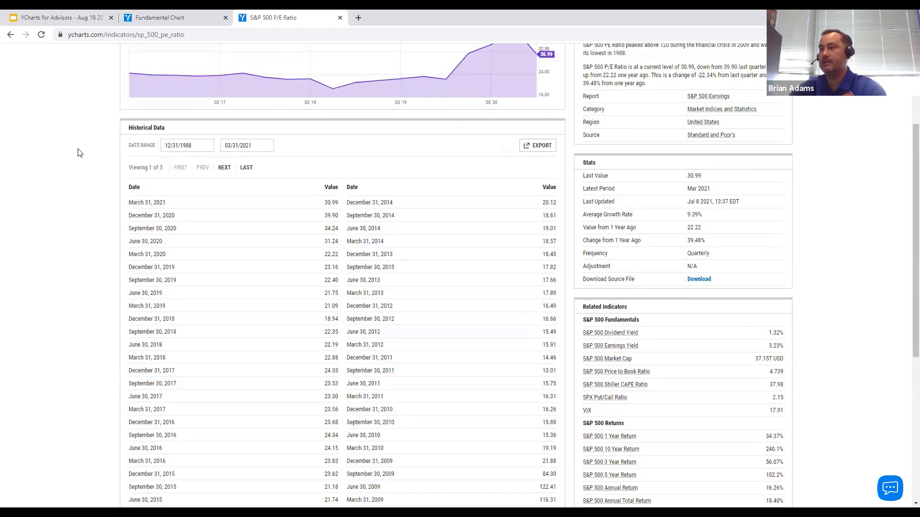
scroll(79, 153, "up", 2)
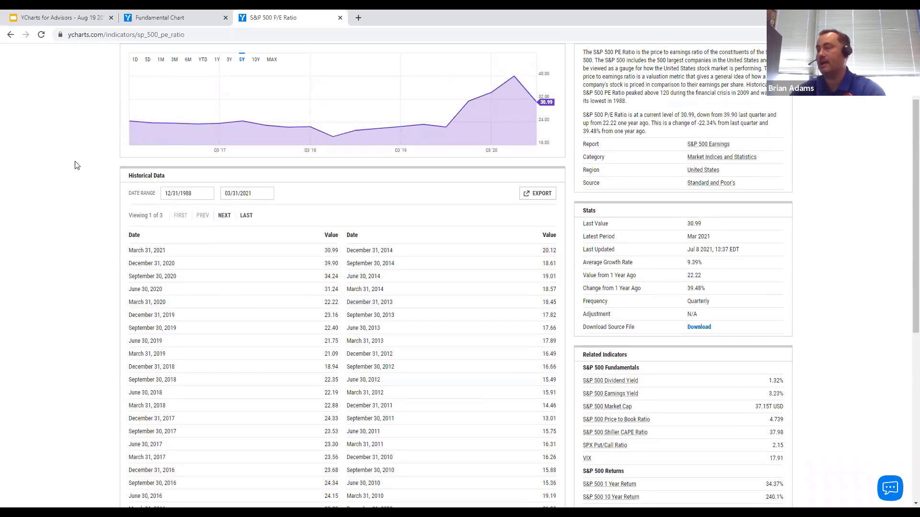
scroll(75, 165, "up", 2)
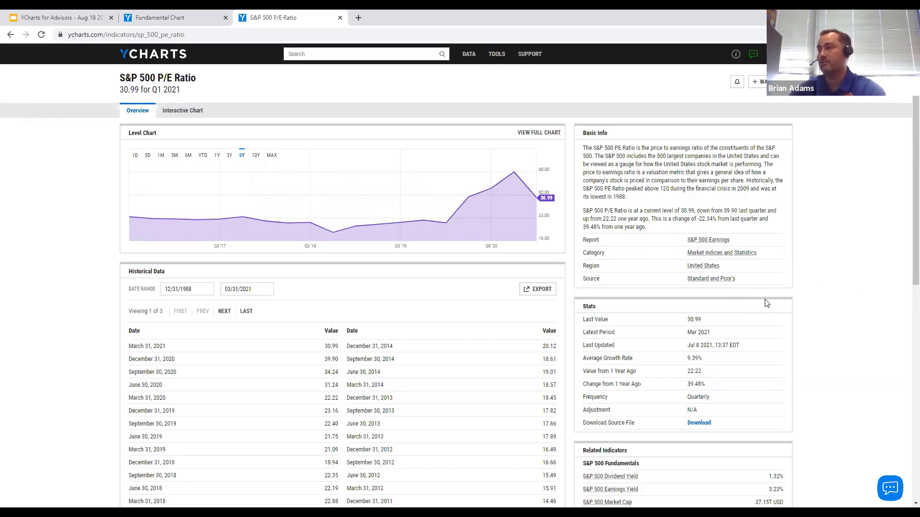
- Go through the S&P 500 Earnings report to the S&P 500 Dividend Yield indicator page
left_click(710, 242)
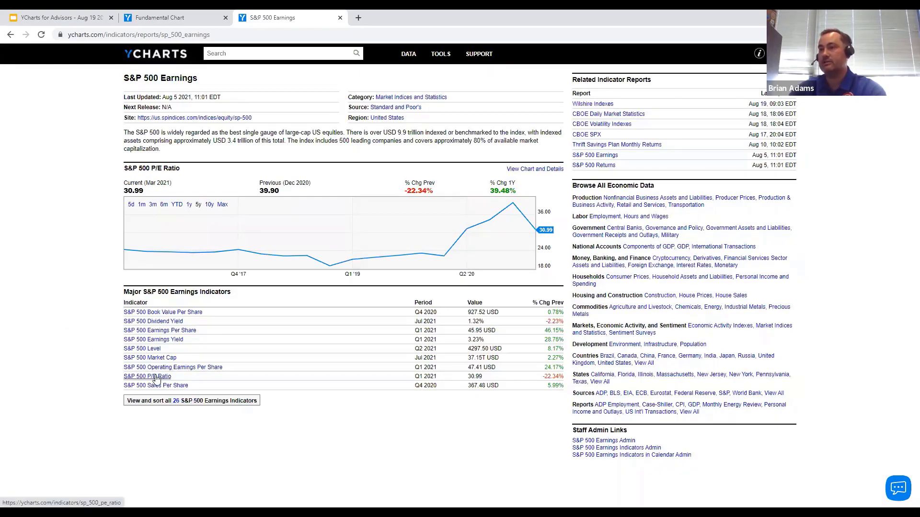
left_click(165, 324)
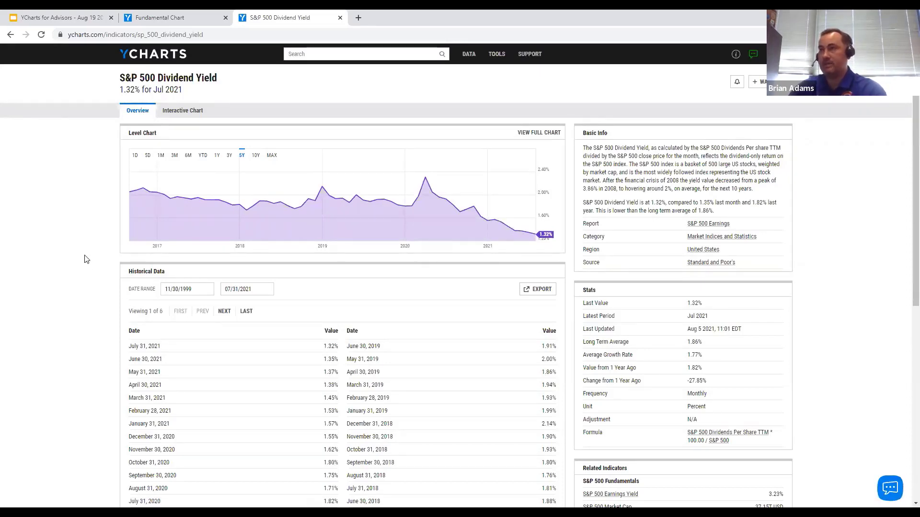
- Add ^SPX to the dividend yield Interactive Chart and set Data Format to Original (Unchanged)
left_click(194, 114)
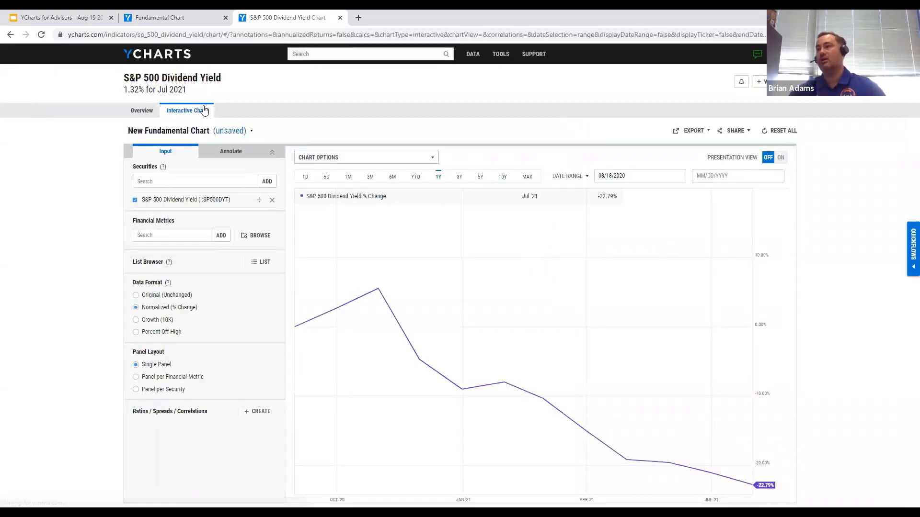
left_click(219, 181)
type("spx")
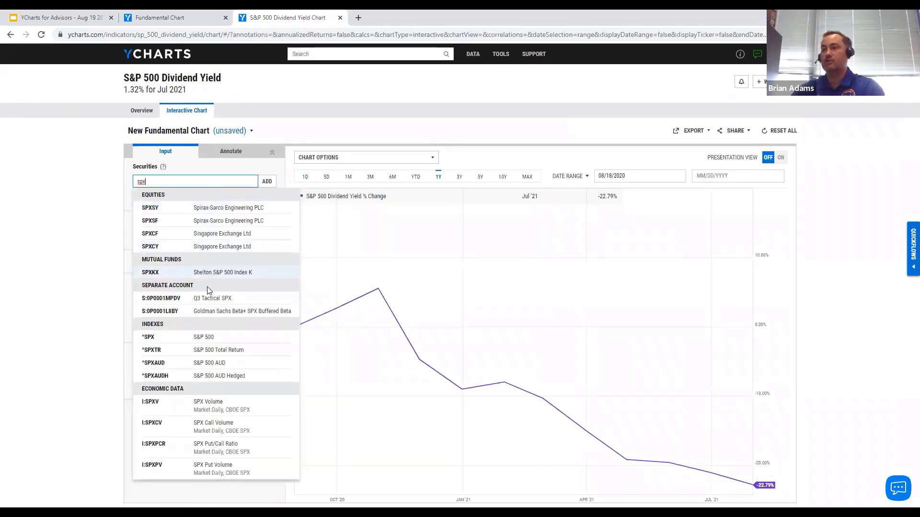
left_click(205, 338)
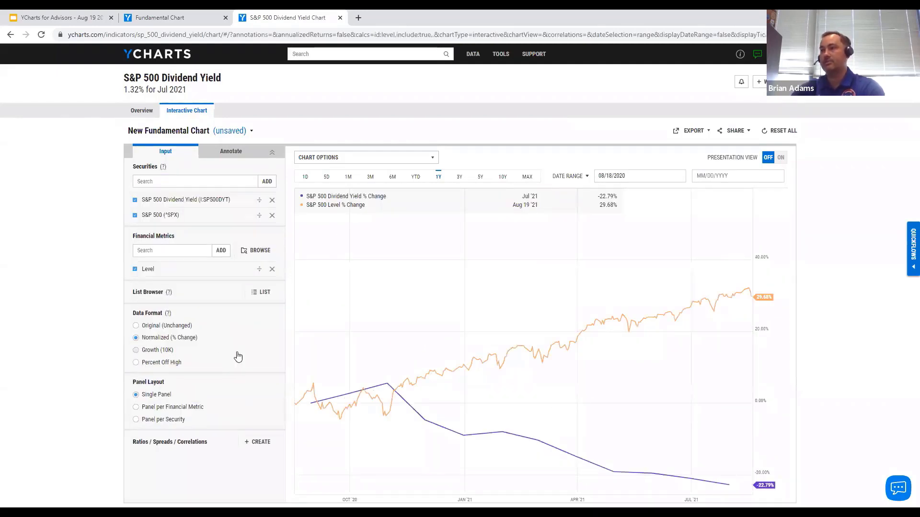
left_click(189, 327)
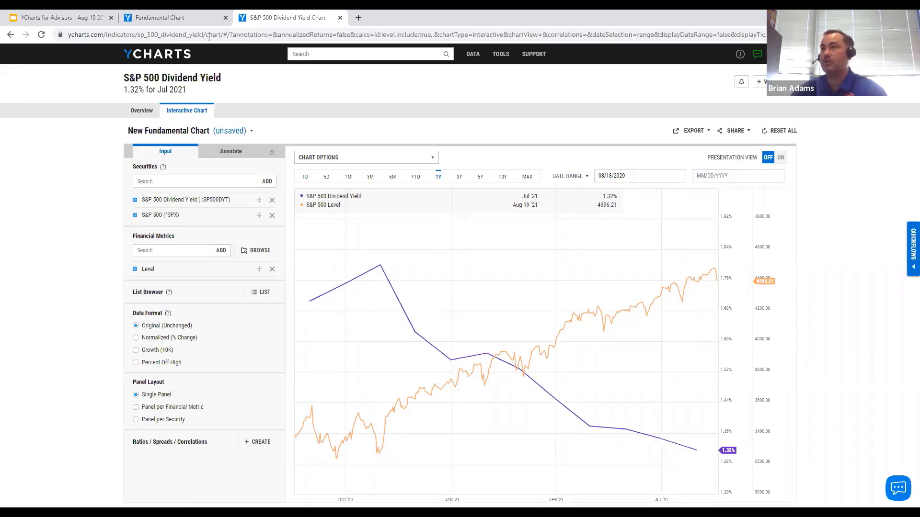
- From the other Fundamental Chart, go to Tools > Model Portfolios and edit Sector Neutral Equity - Dynamic Tilt
left_click(180, 19)
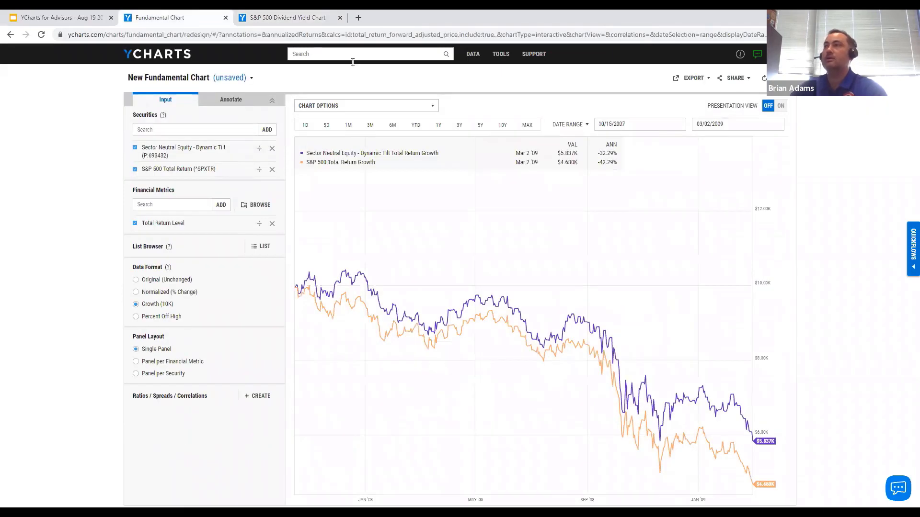
mouse_move(499, 61)
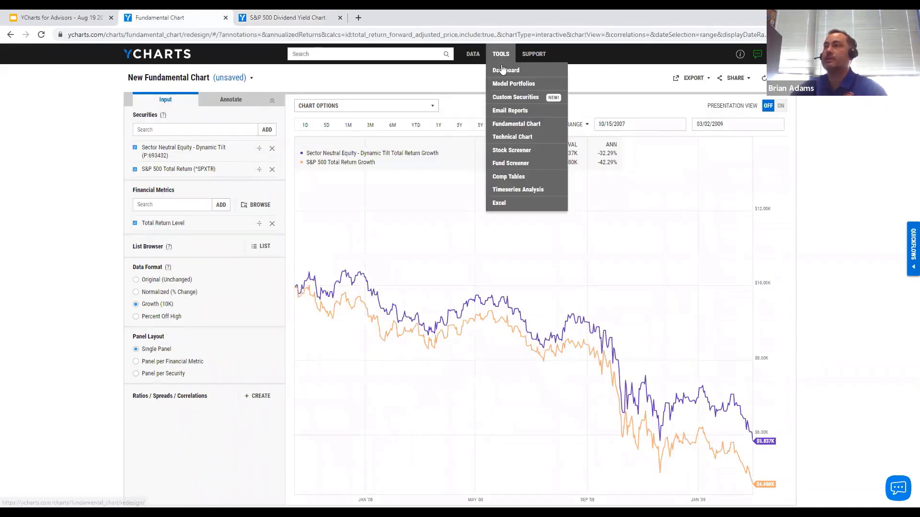
left_click(510, 83)
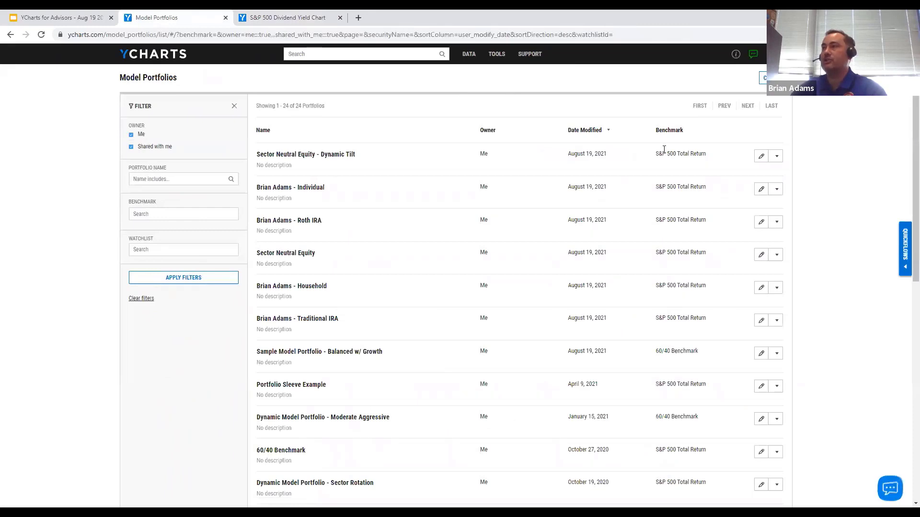
left_click(762, 158)
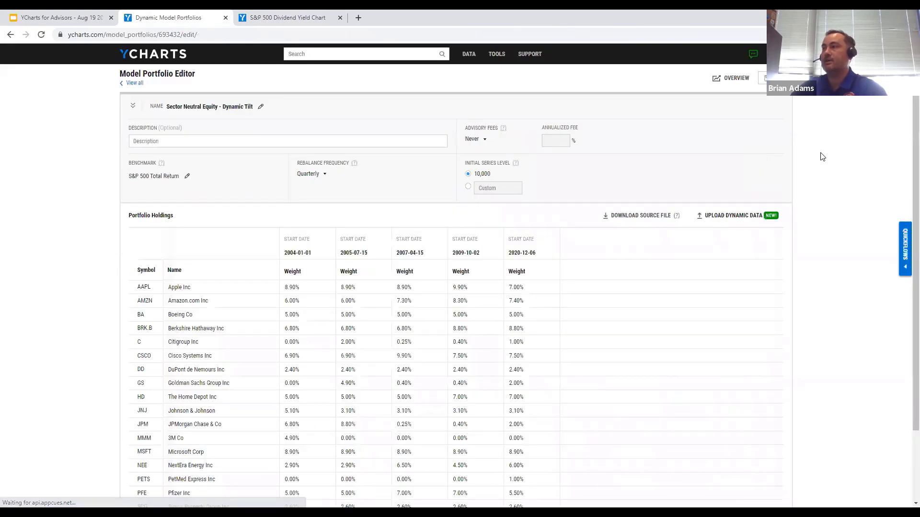
- Edit the benchmark, trying searches for 'russel' and '60/40', then clear the field
left_click(187, 177)
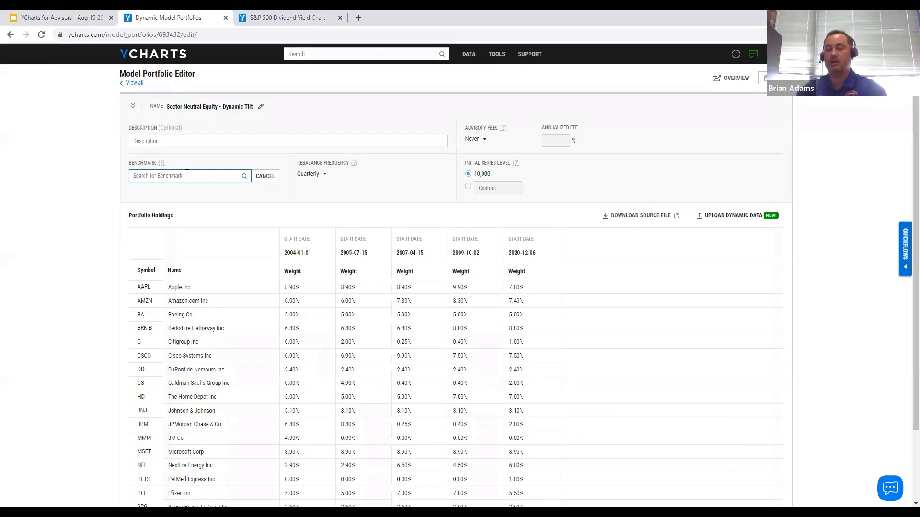
type("russel")
key("ctrl+a")
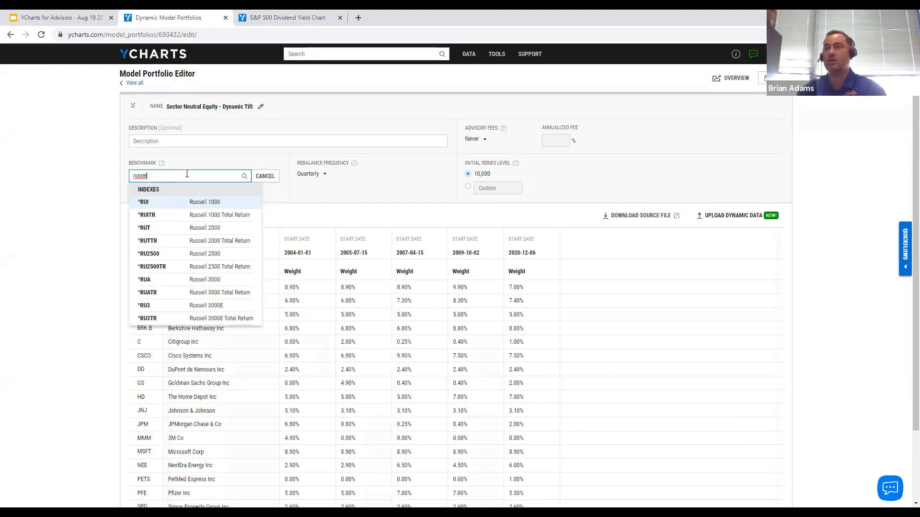
key("BackSpace")
type("60/40")
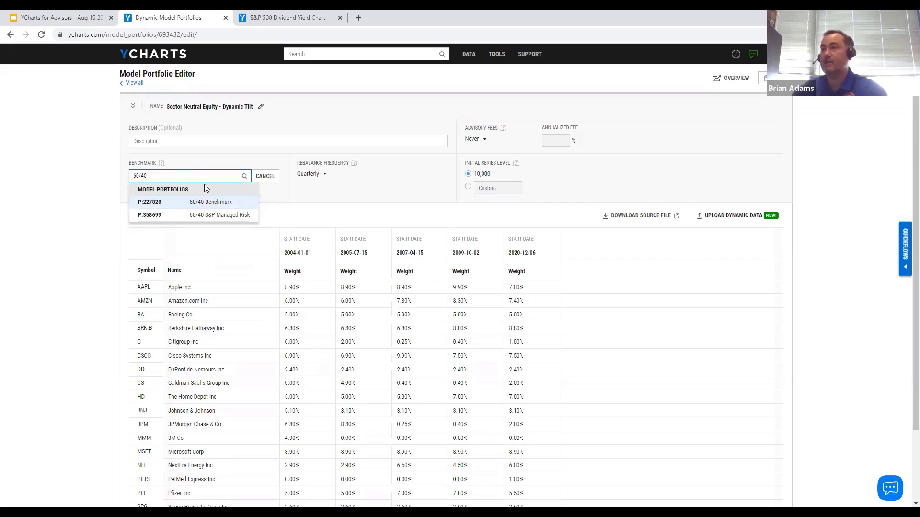
left_click_drag(205, 176, 113, 171)
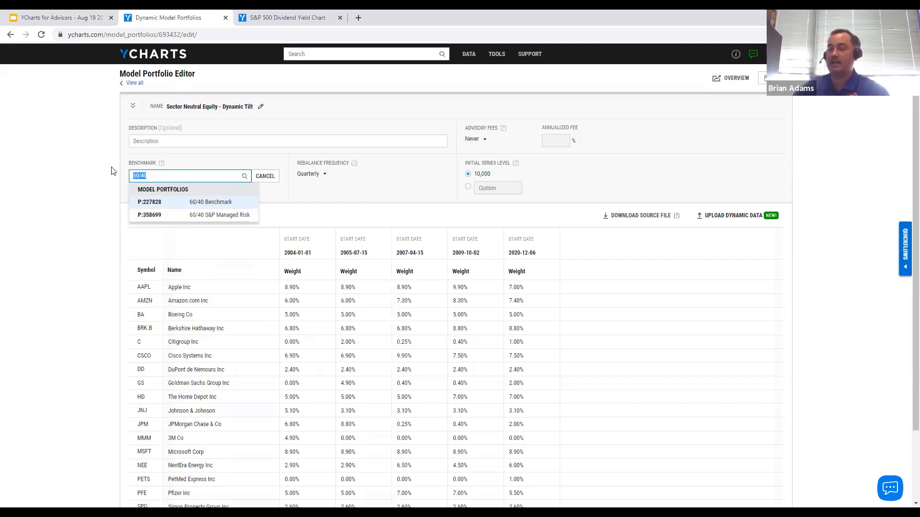
key("BackSpace")
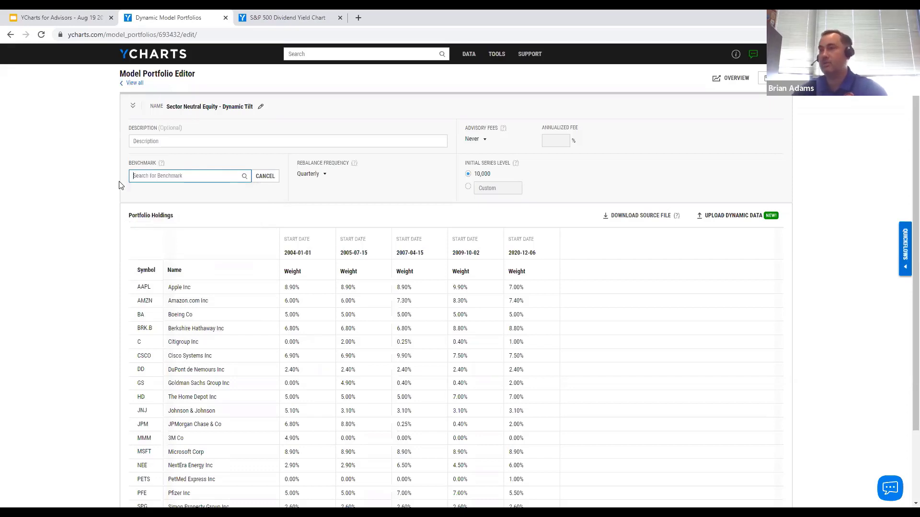
left_click(87, 180)
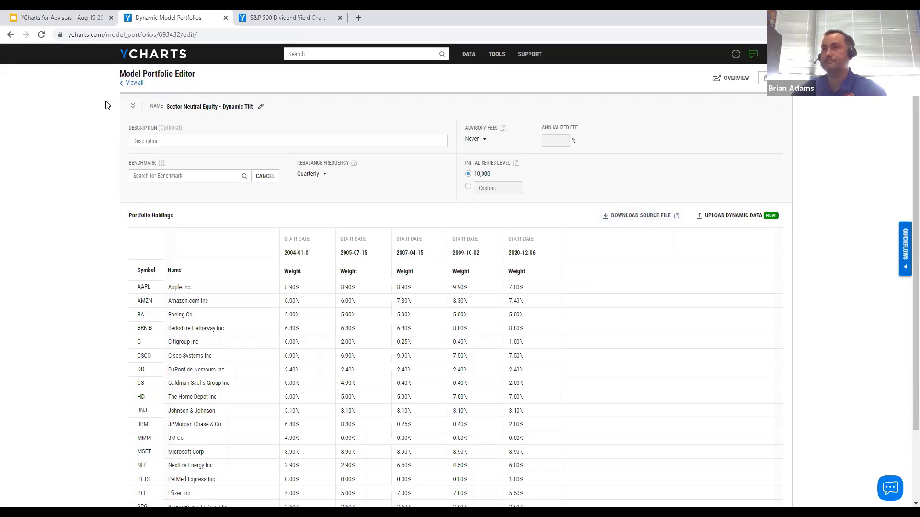
- View the Dynamic Tilt portfolio overview, then return to the S&P 500 Dividend Yield chart tab
left_click(742, 84)
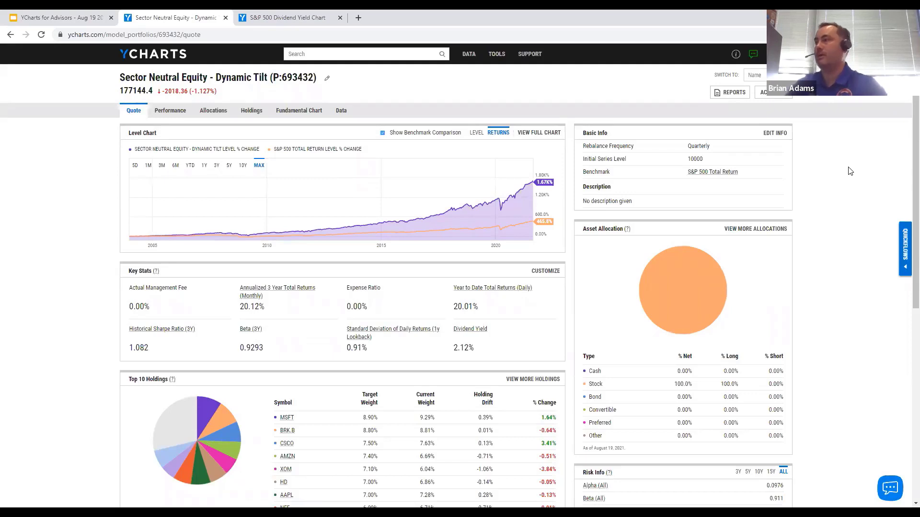
left_click(289, 19)
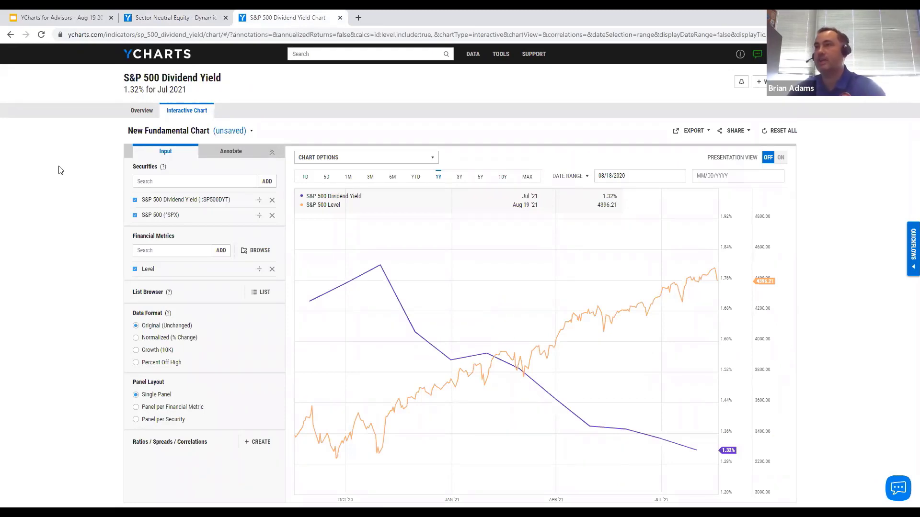
- Load the Charts of 2020 template '30 Year Mortgage Rate vs. Originations and Refinancing' as a new chart
left_click(152, 132)
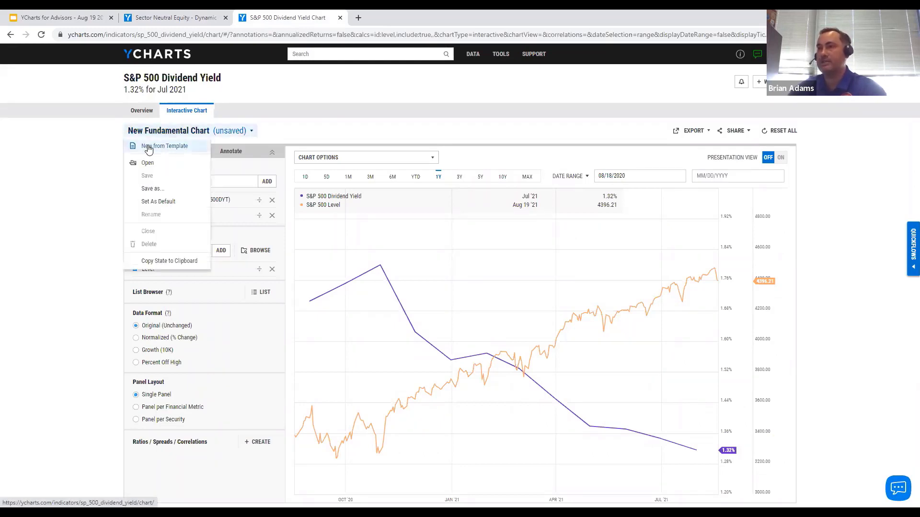
left_click(152, 147)
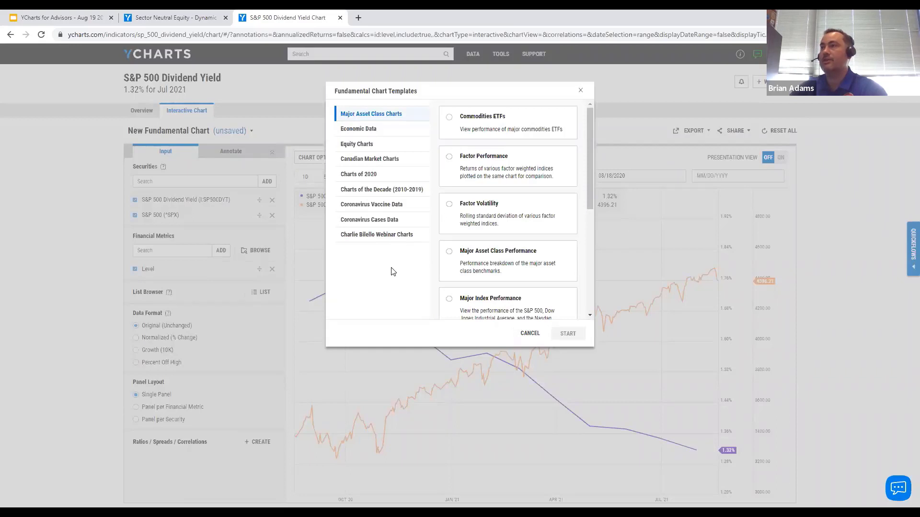
left_click(391, 176)
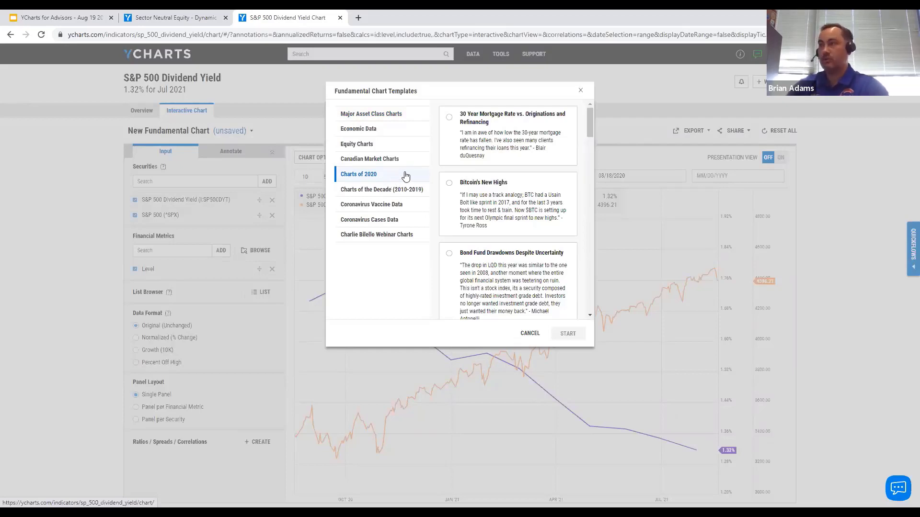
left_click(475, 149)
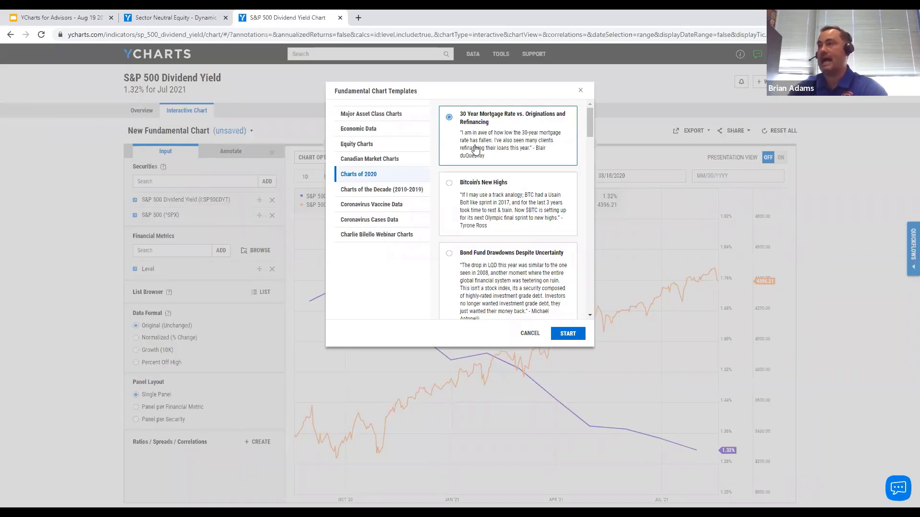
left_click(572, 335)
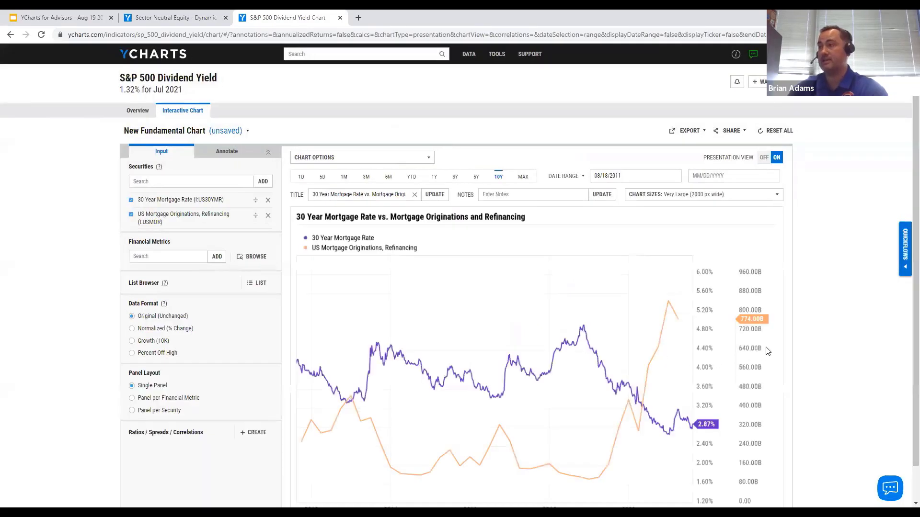
- Switch Presentation View OFF so the mortgage rate chart becomes interactive again
scroll(863, 366, "down", 1)
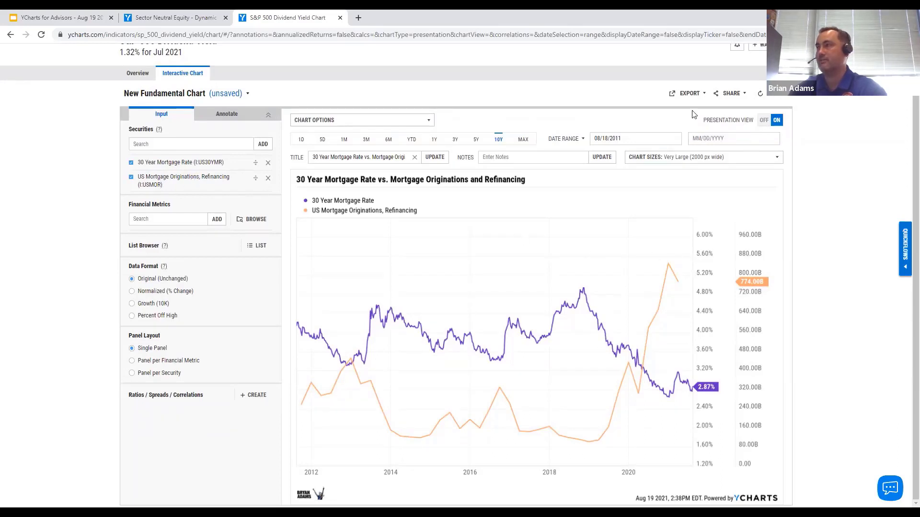
left_click(765, 121)
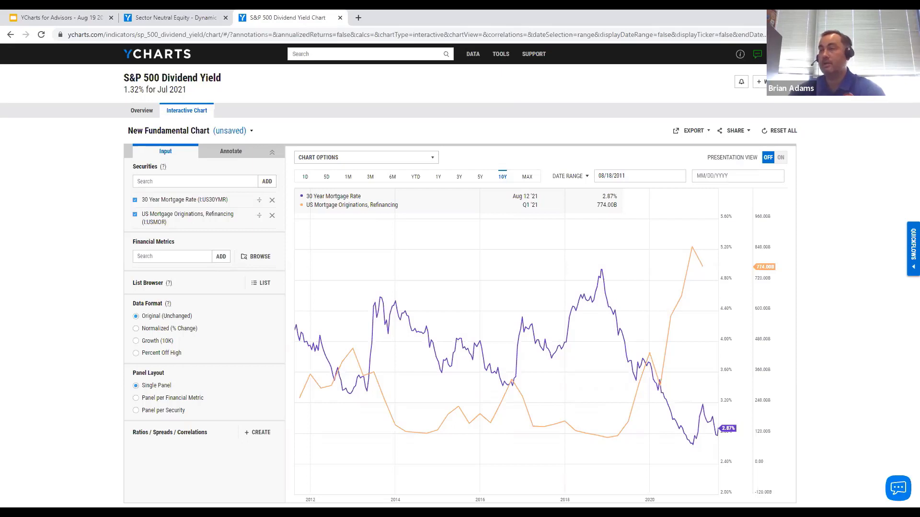
- In Quickflows, compare several securities and remove the preloaded PETS, CHWY and WOOF
left_click(909, 272)
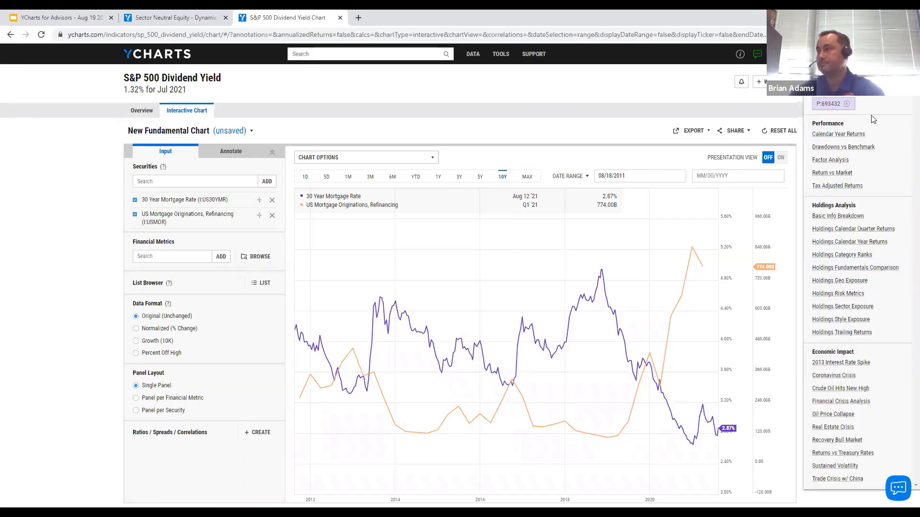
left_click(877, 90)
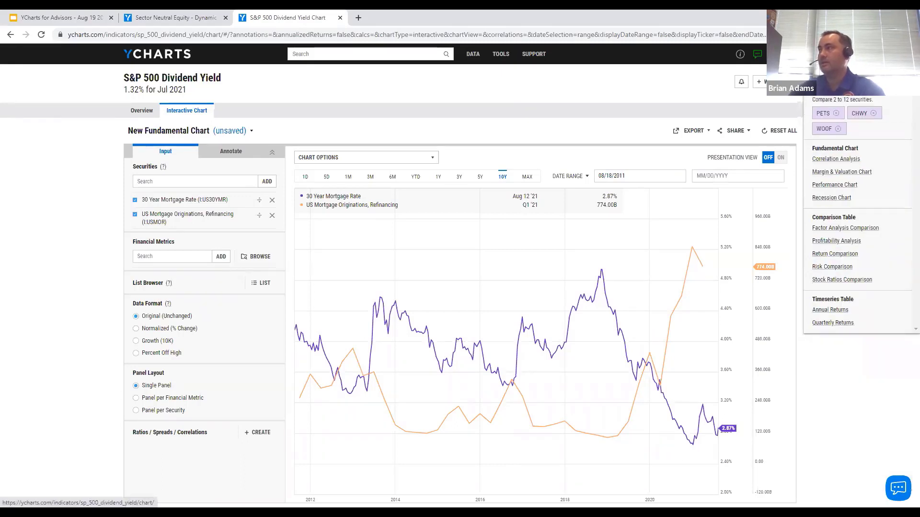
left_click(836, 113)
left_click(837, 113)
left_click(837, 113)
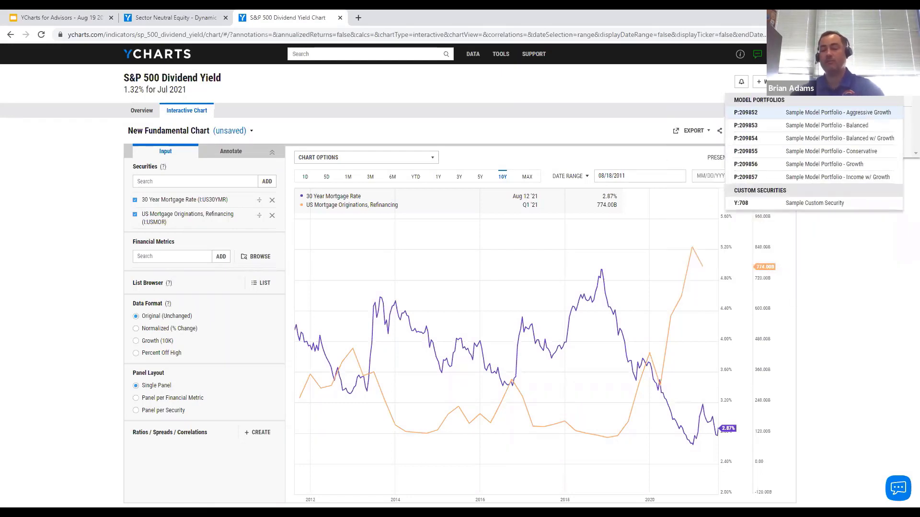
- Add sample portfolios P:209852, P:209853 and P:209854, then show their Quarterly Returns
key("Return")
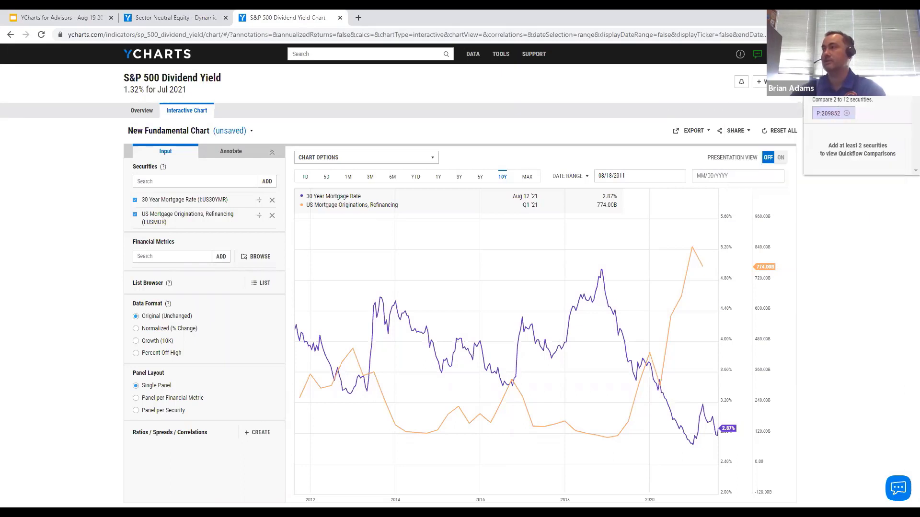
type("sample")
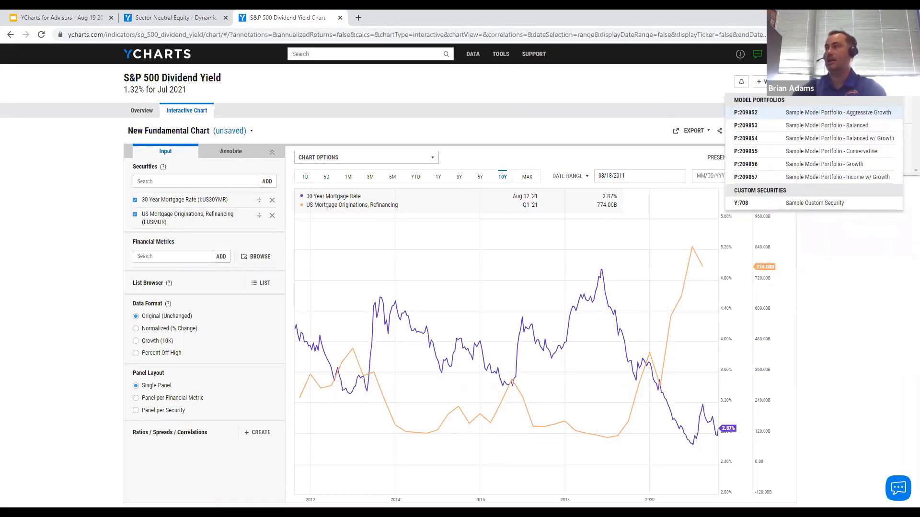
left_click(846, 127)
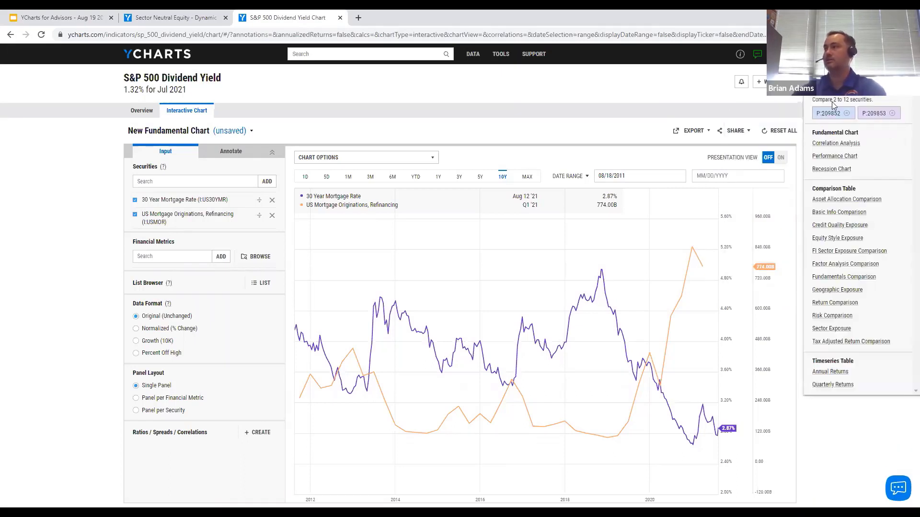
type("sample")
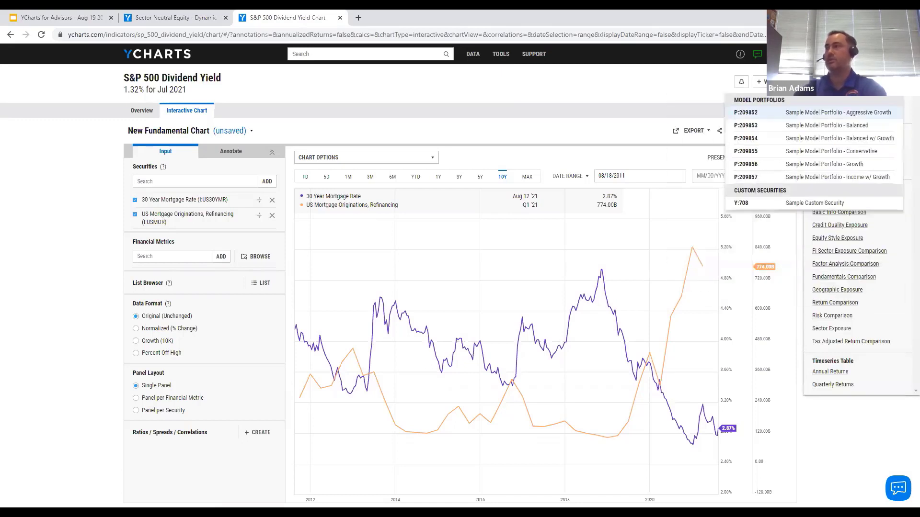
left_click(831, 141)
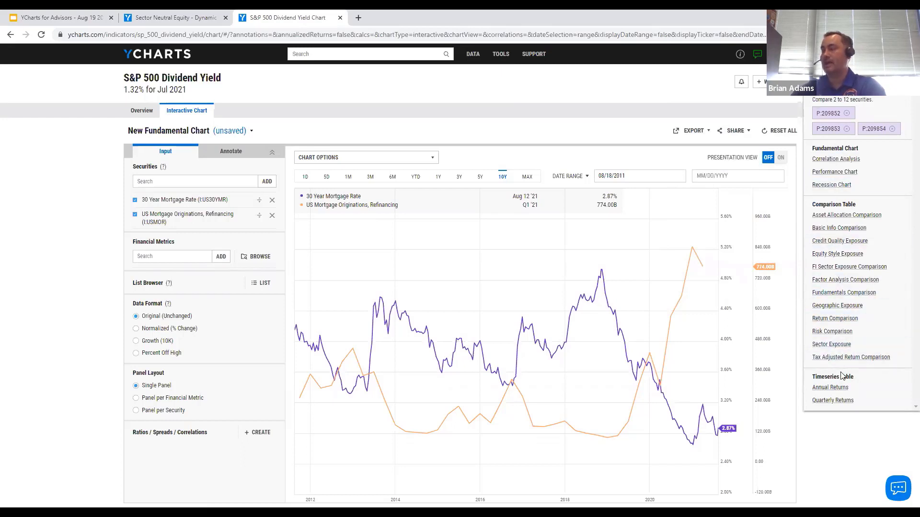
left_click(834, 401)
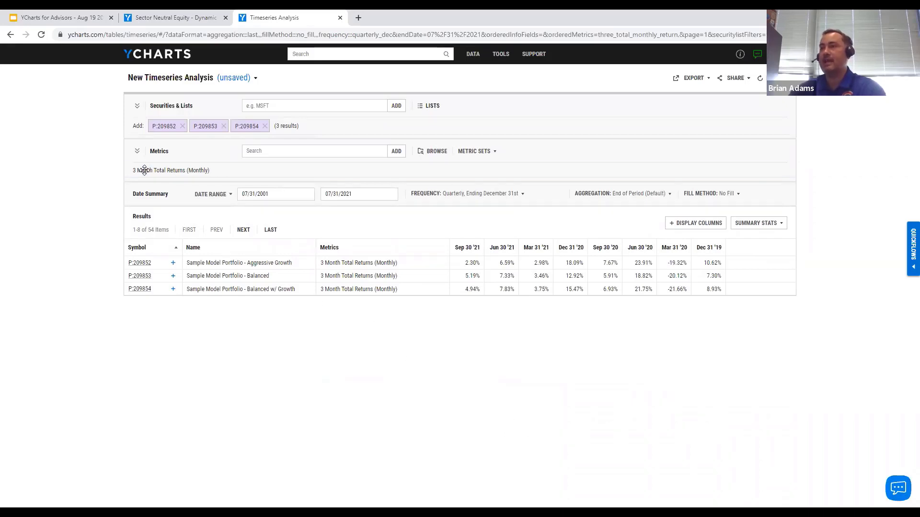
- Check the start-date calendar without changing it, then open the metric catalogue via BROWSE
mouse_move(200, 170)
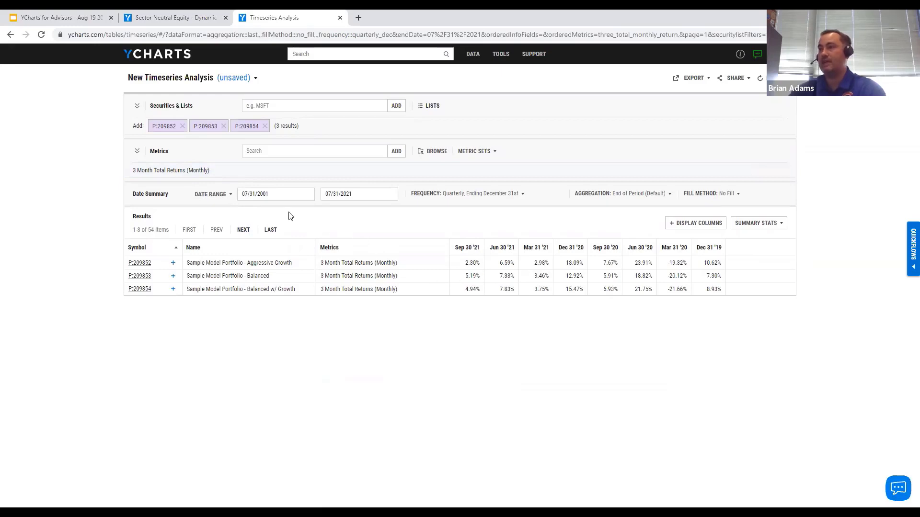
left_click(267, 194)
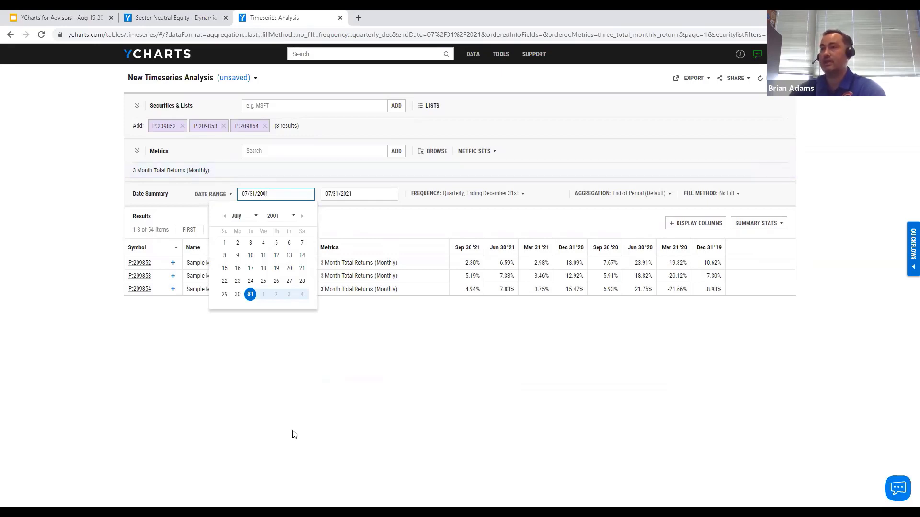
left_click(424, 373)
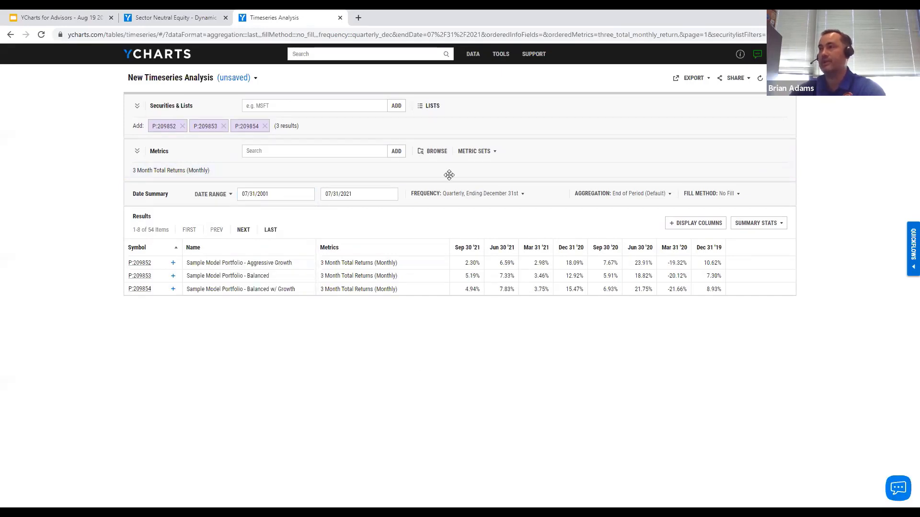
left_click(434, 155)
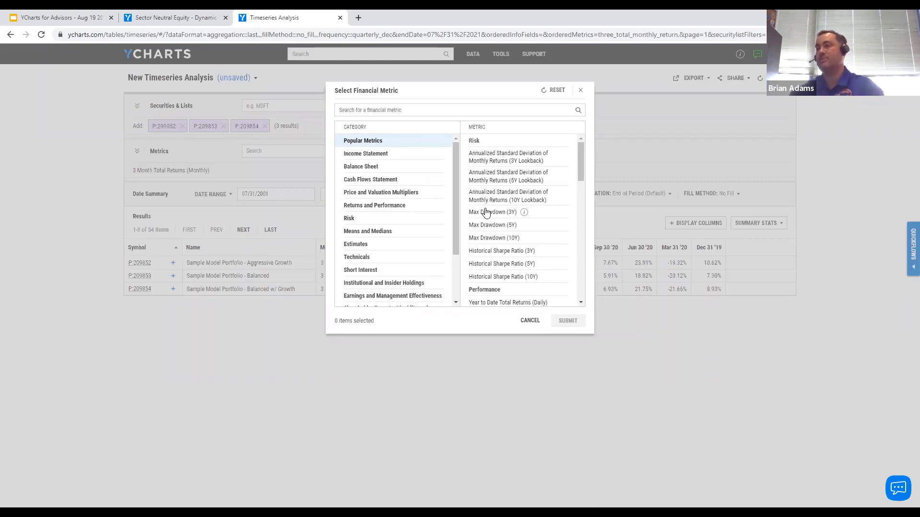
- Cancel the Select Financial Metric dialog and switch back to the Sector Neutral Equity - Dynamic Tilt tab
left_click(528, 321)
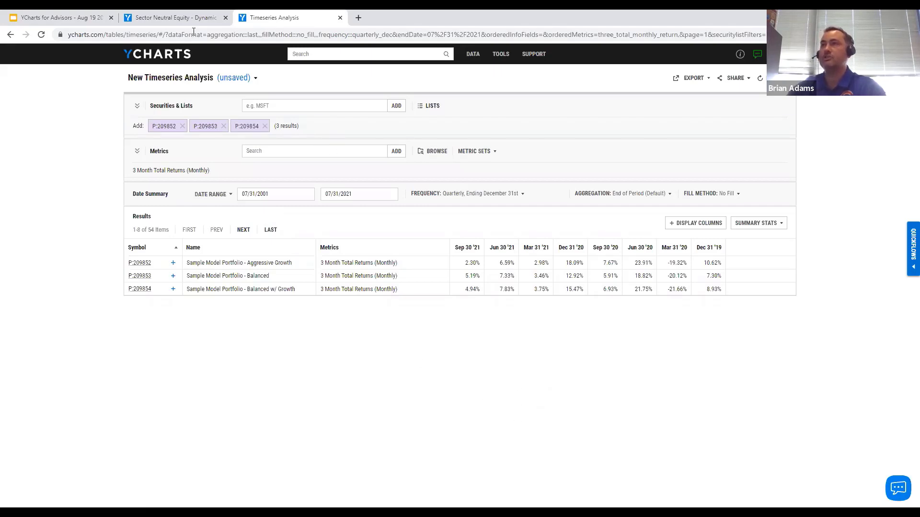
left_click(201, 17)
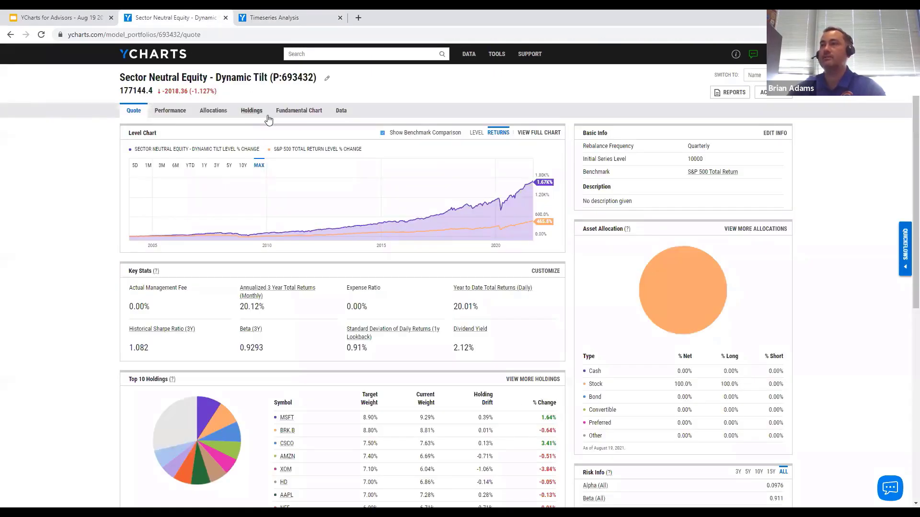
- Open the Dynamic Tilt Fundamental Chart and enable Show Custom Colors in Chart Options
left_click(283, 112)
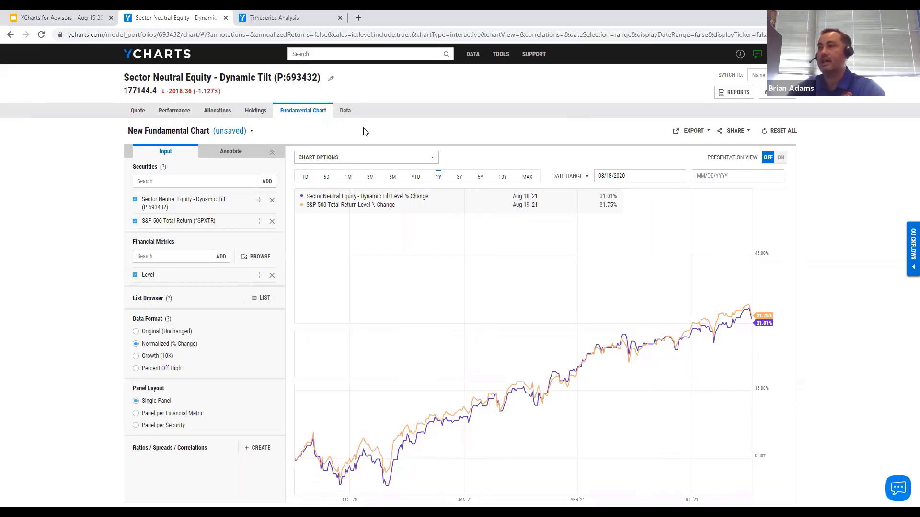
left_click(372, 159)
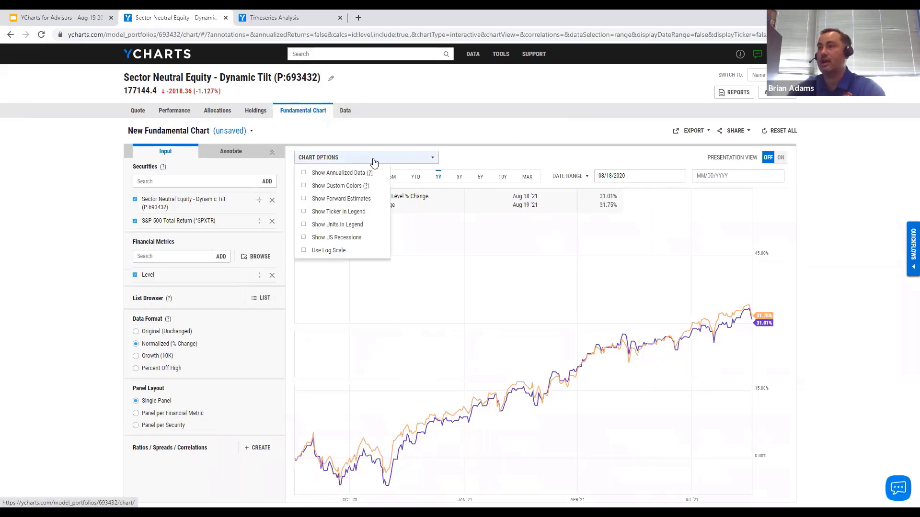
left_click(345, 191)
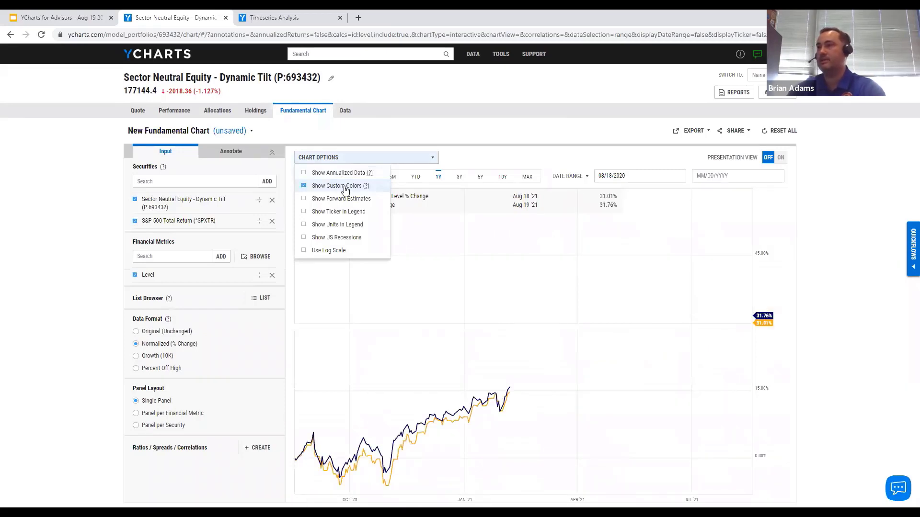
left_click(423, 139)
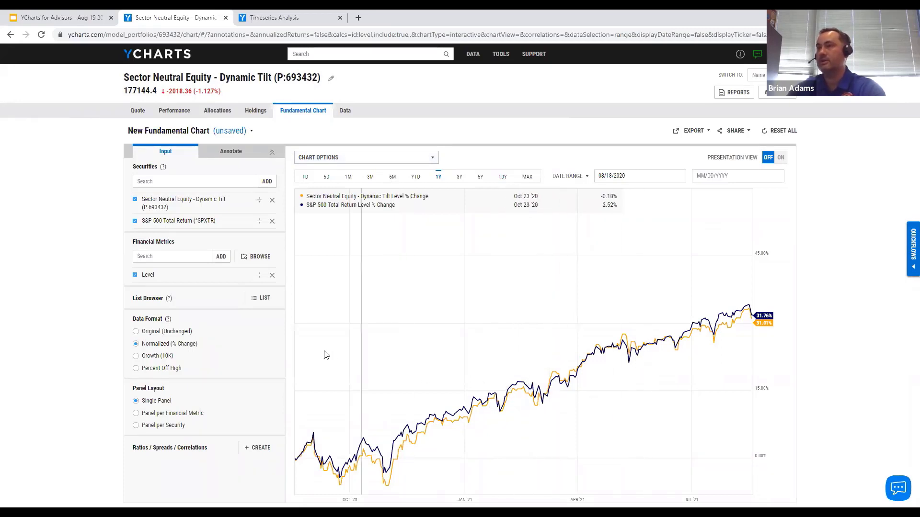
left_click(193, 181)
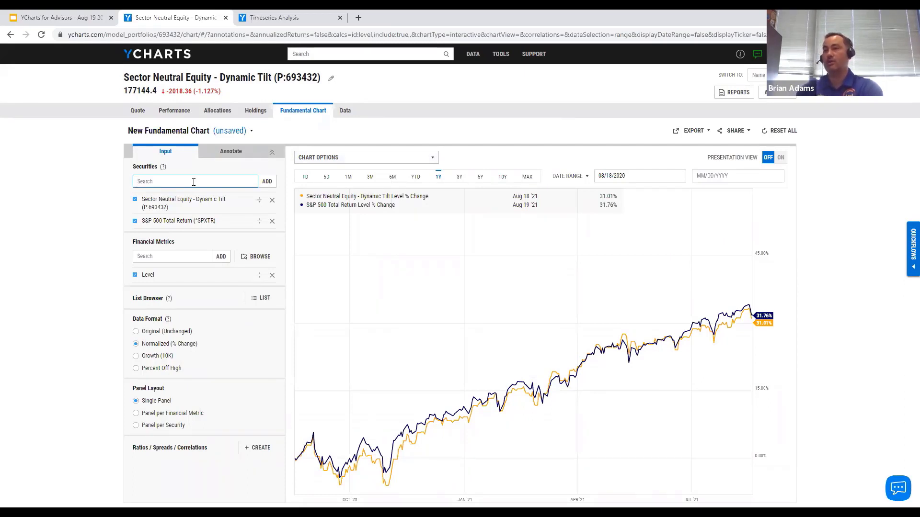
type("sector")
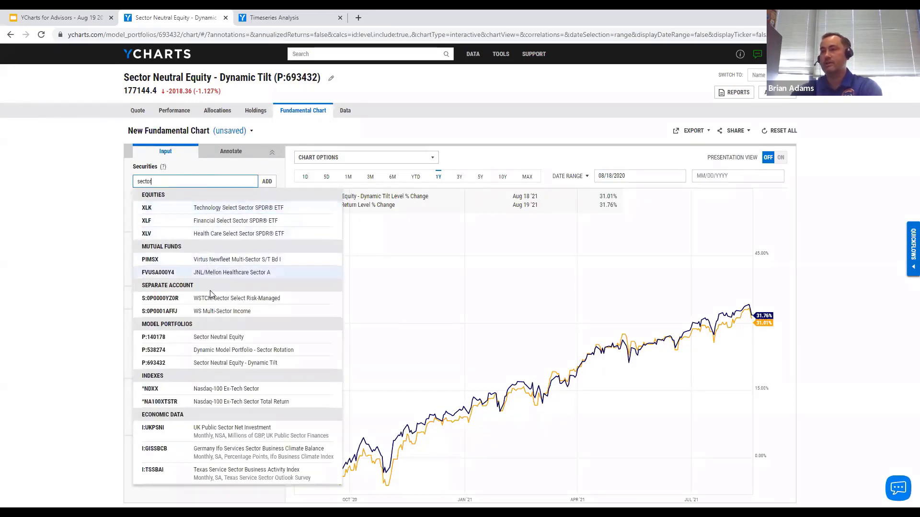
left_click(220, 339)
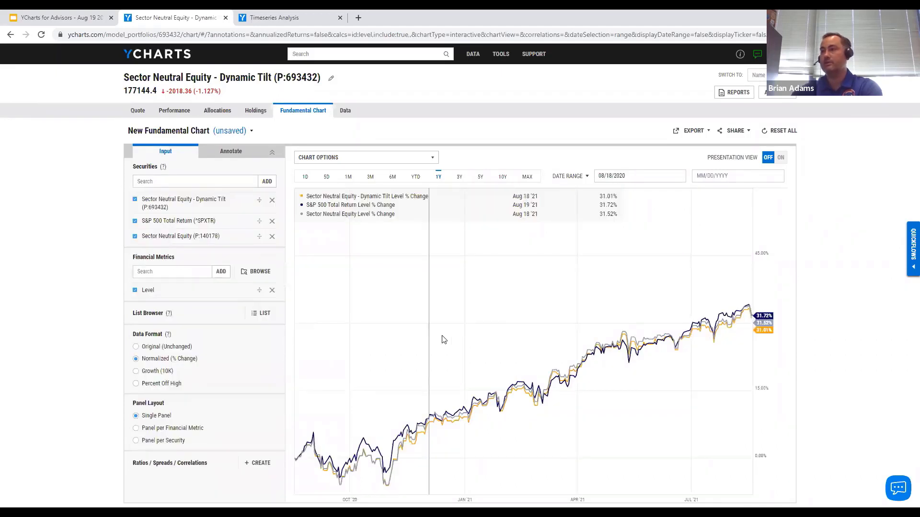
left_click(480, 177)
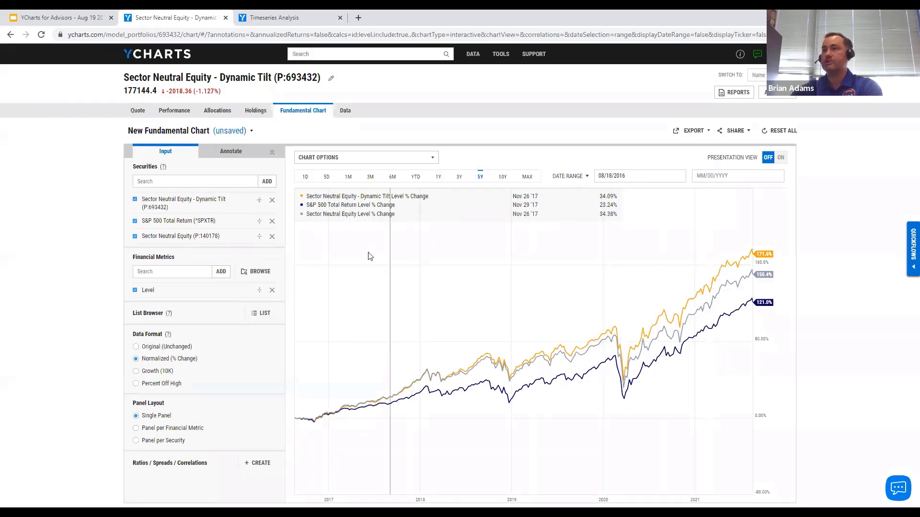
left_click(236, 152)
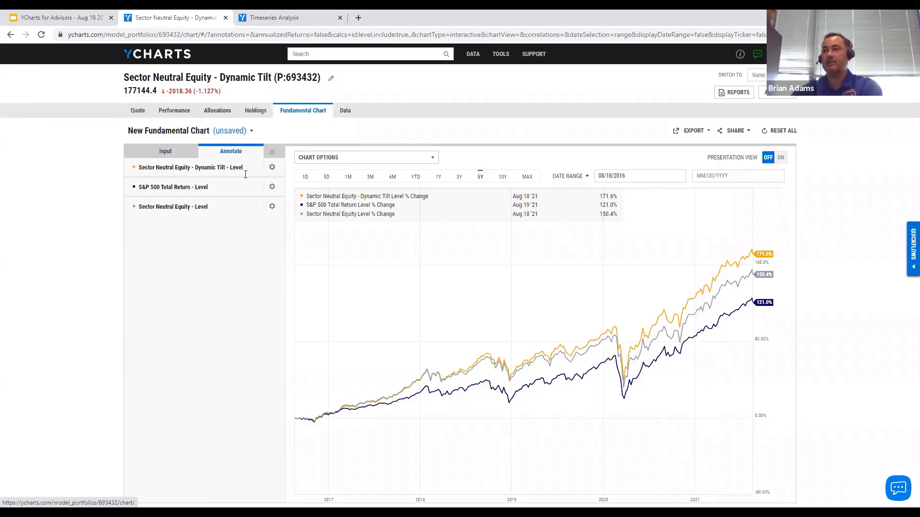
- Restyle the Sector Neutral Equity - Level line as thick and dark green
left_click(272, 207)
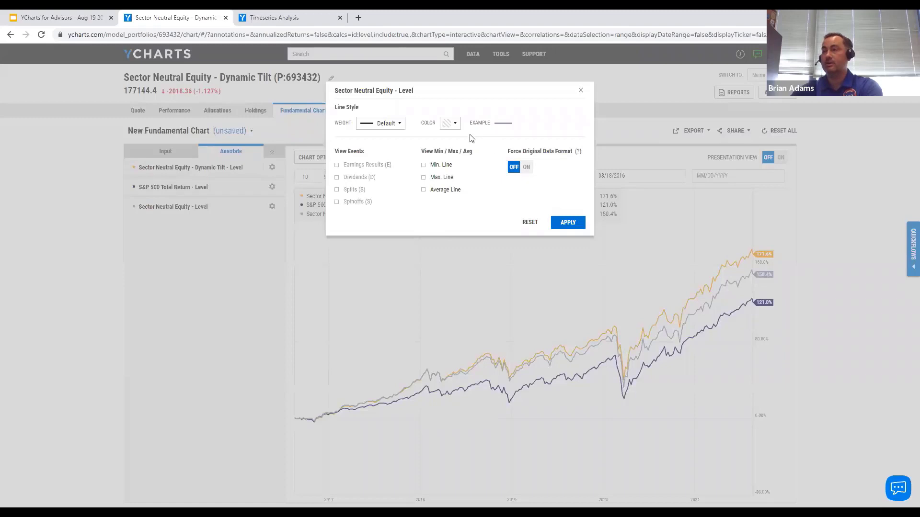
left_click(455, 124)
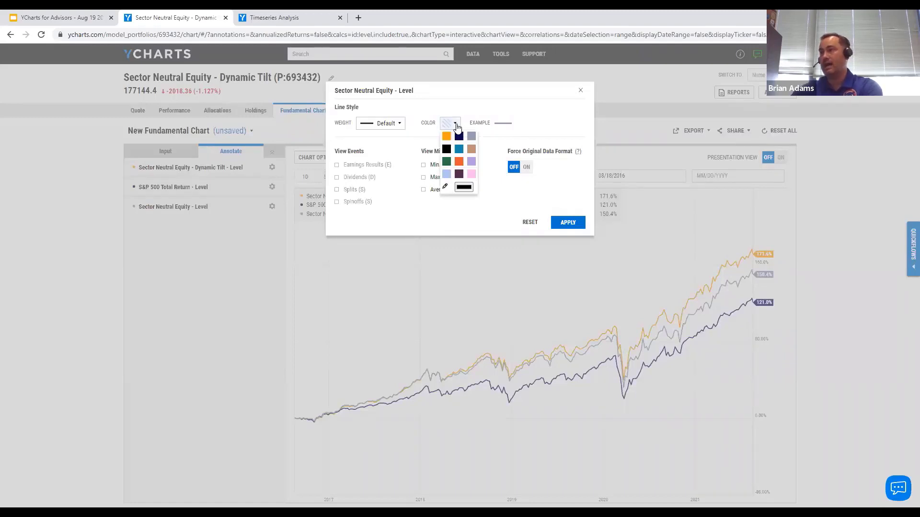
left_click(446, 161)
left_click(383, 126)
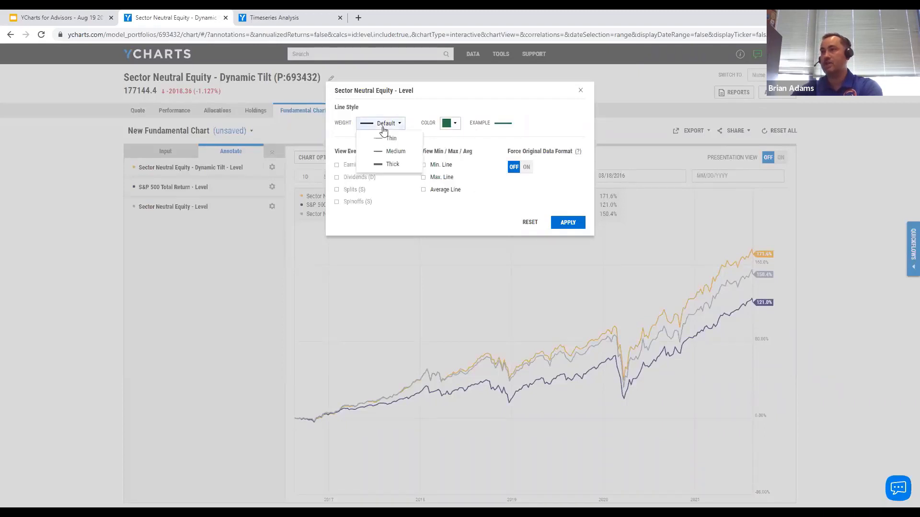
left_click(391, 165)
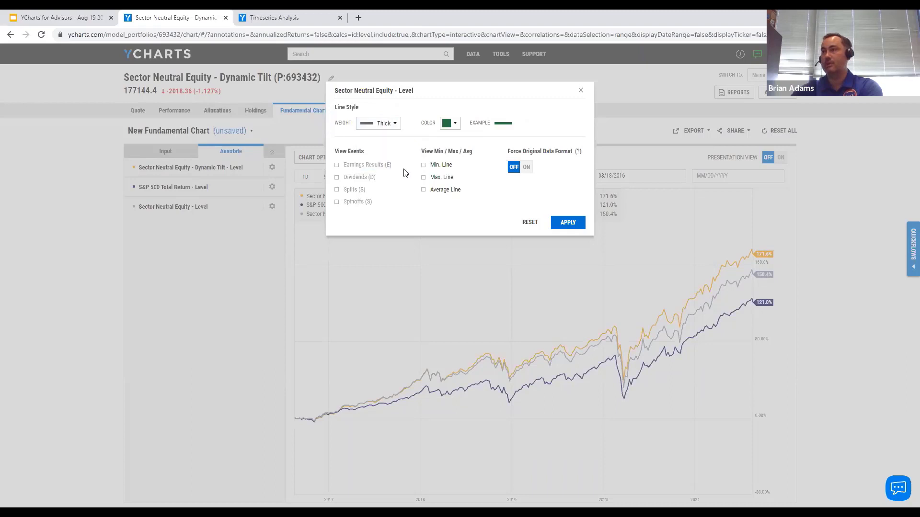
left_click(568, 223)
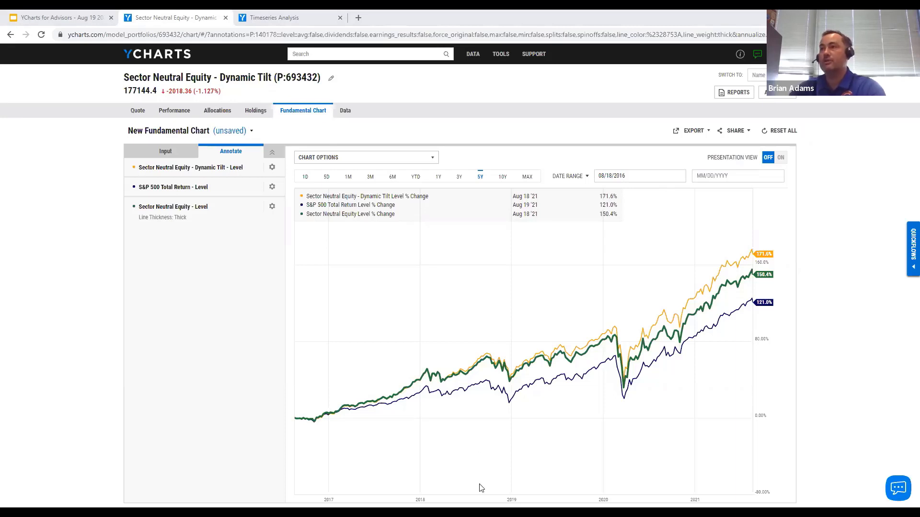
left_click(164, 152)
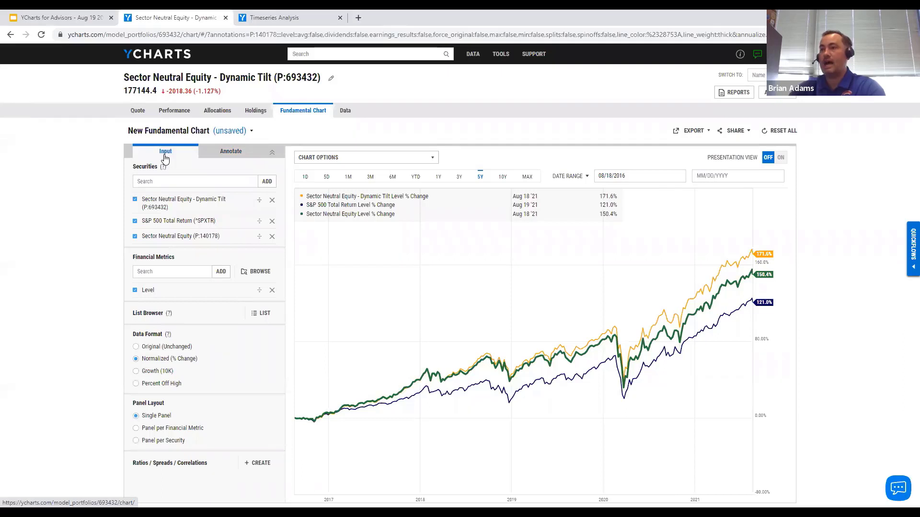
- Set Data Format to Growth (10K) and start the chart on 08/01/2018
left_click(151, 373)
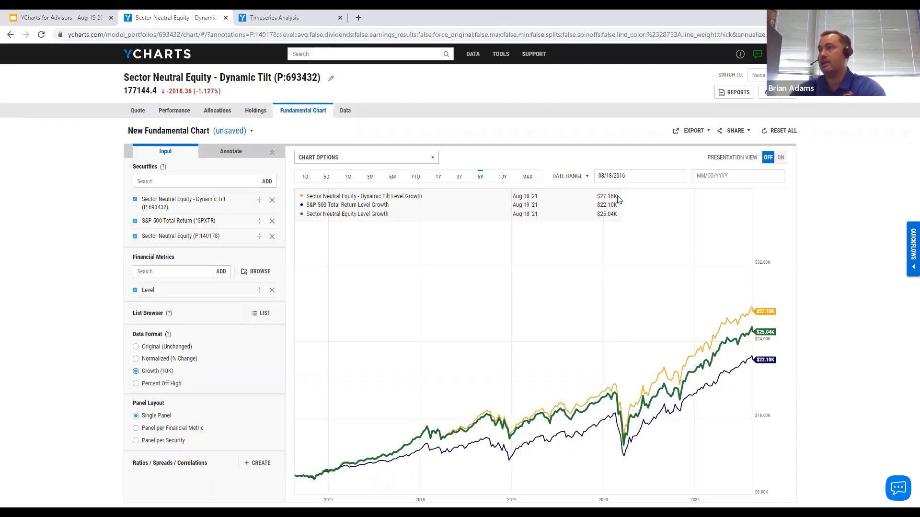
left_click(617, 176)
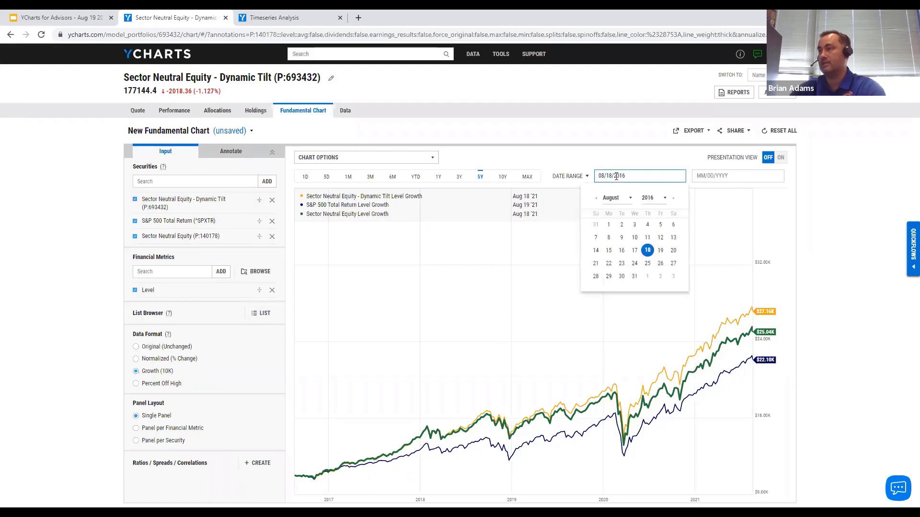
left_click(648, 198)
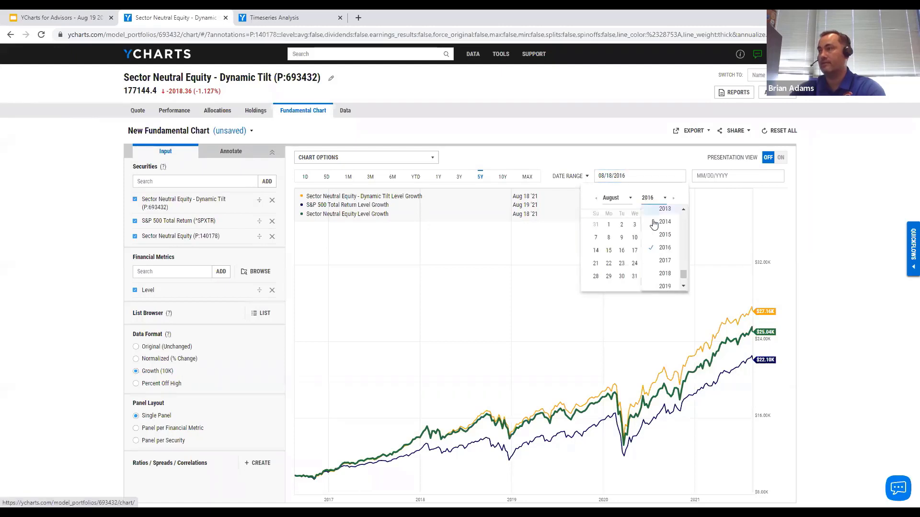
left_click(665, 274)
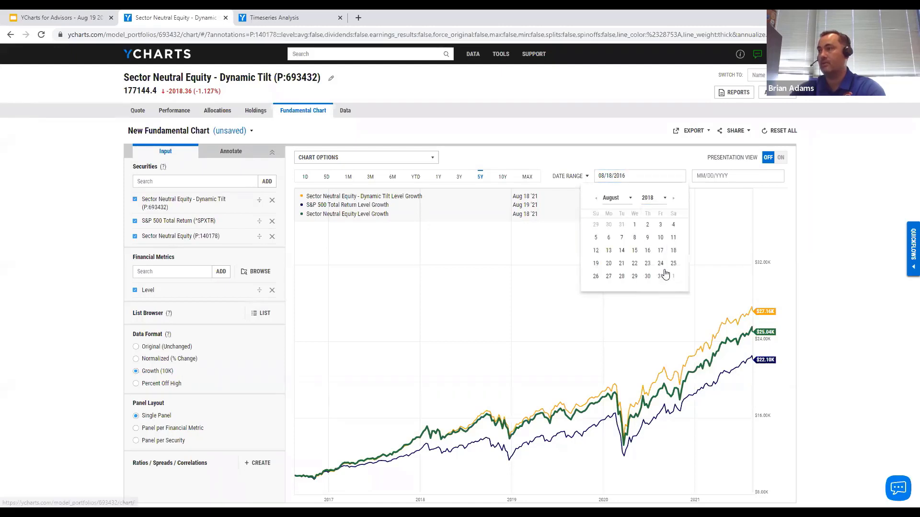
left_click(635, 225)
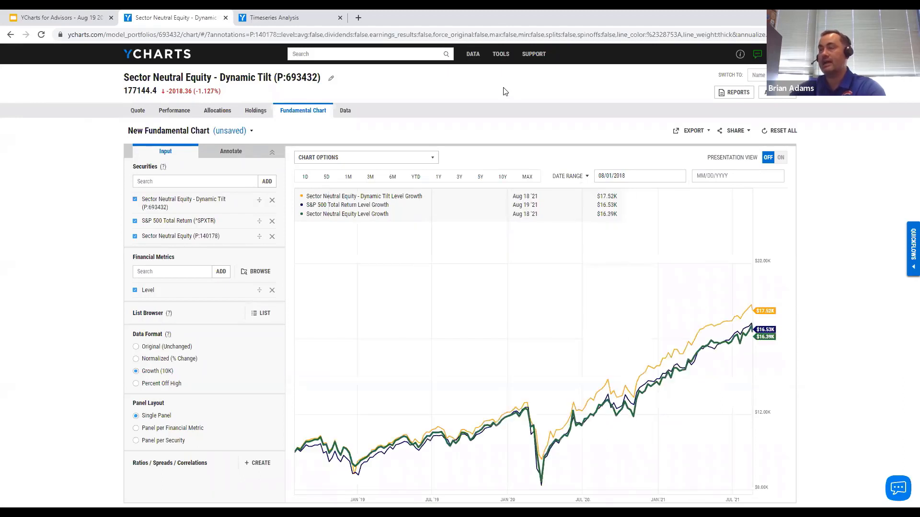
left_click(328, 55)
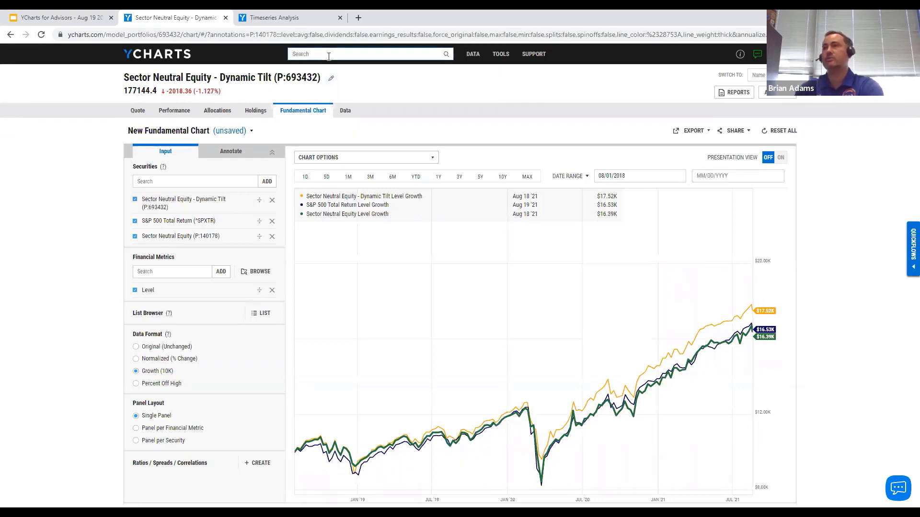
- Search 'sector' to find Sector Neutral Equity and open it in the Model Portfolio Editor
type("sector")
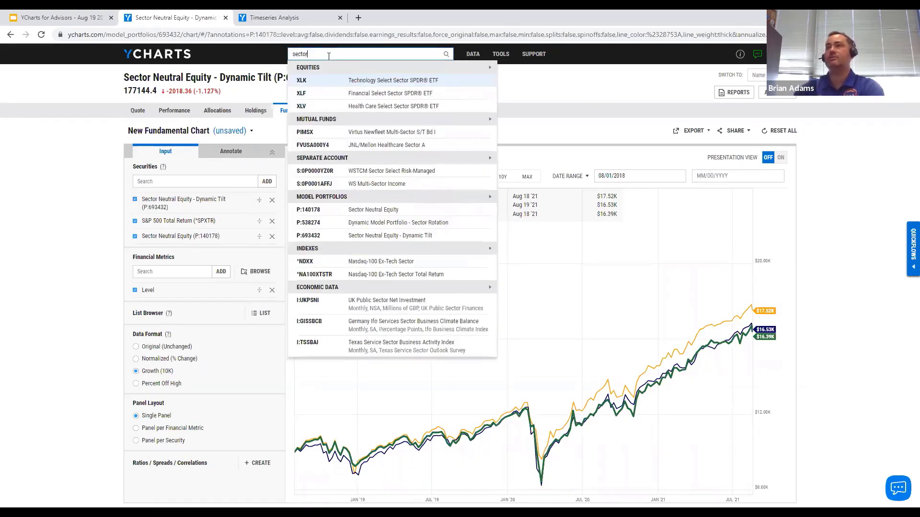
left_click(383, 209)
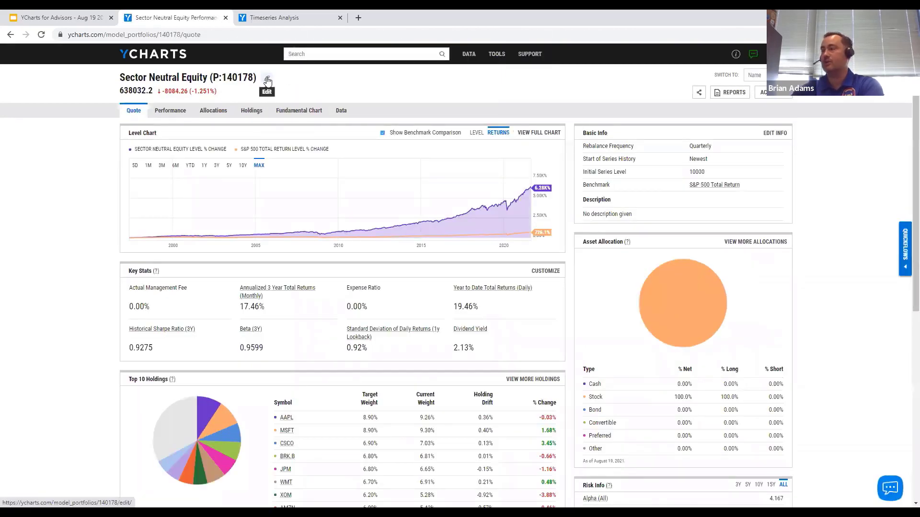
left_click(267, 80)
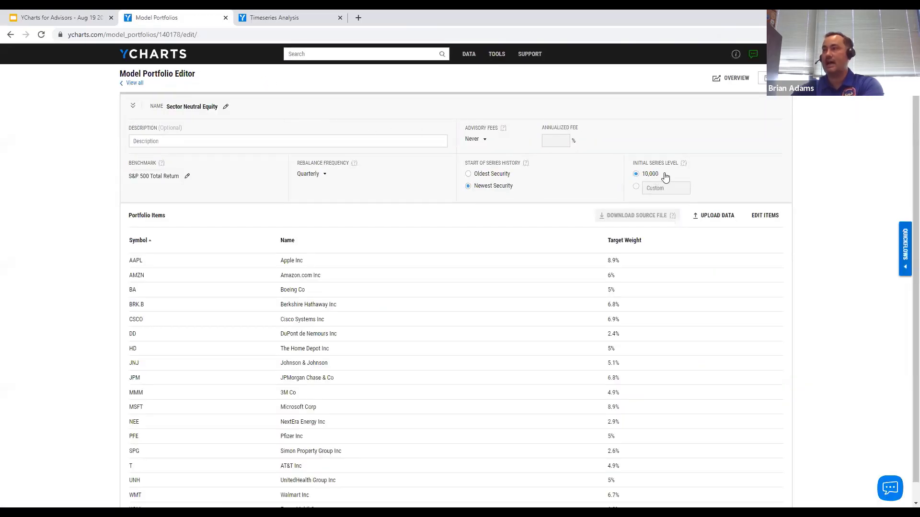
- Choose the Custom initial series level, then leave the editor unsaved and open the Model Portfolios list
left_click(636, 186)
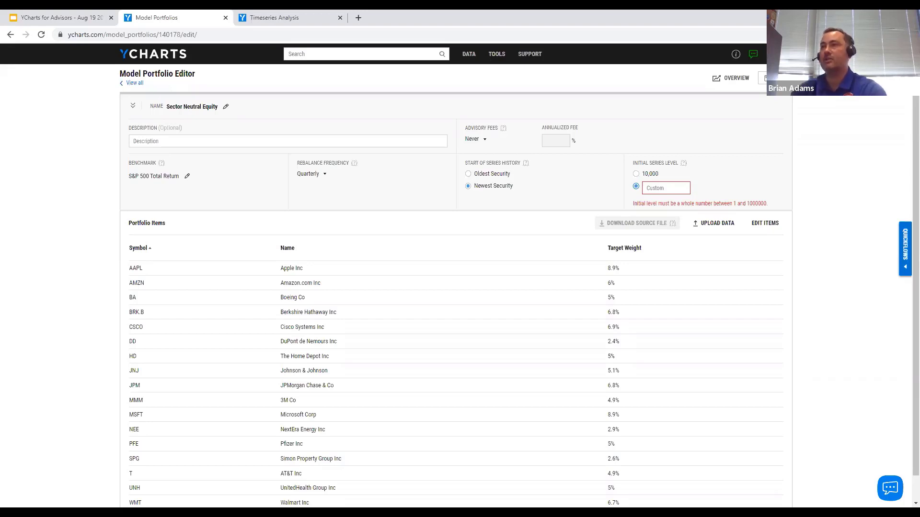
left_click(728, 82)
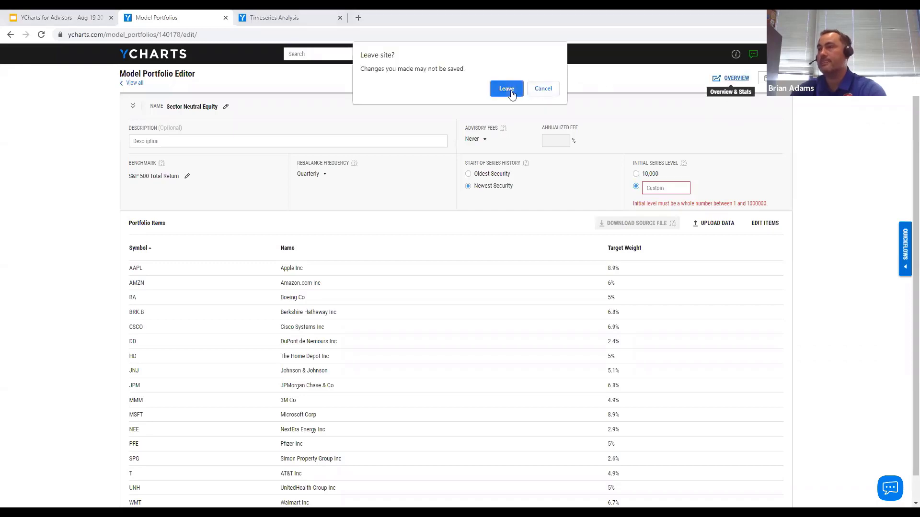
left_click(508, 90)
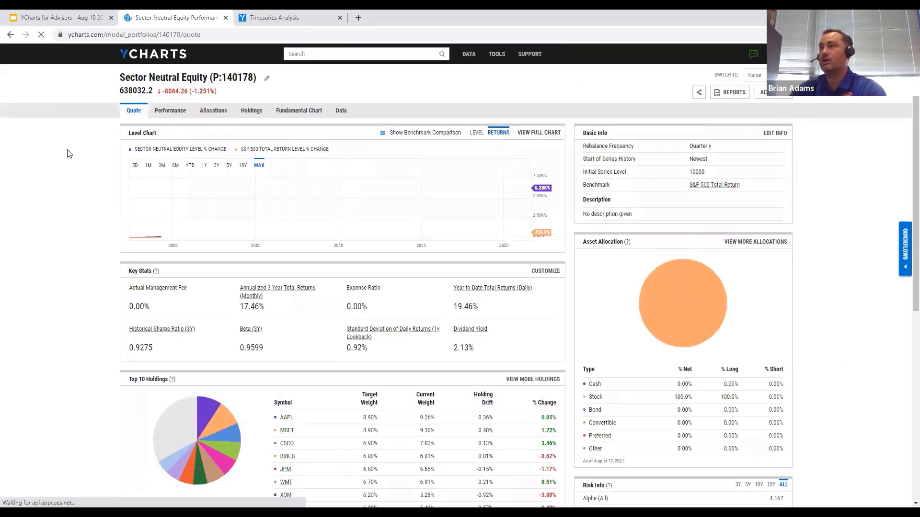
left_click(499, 90)
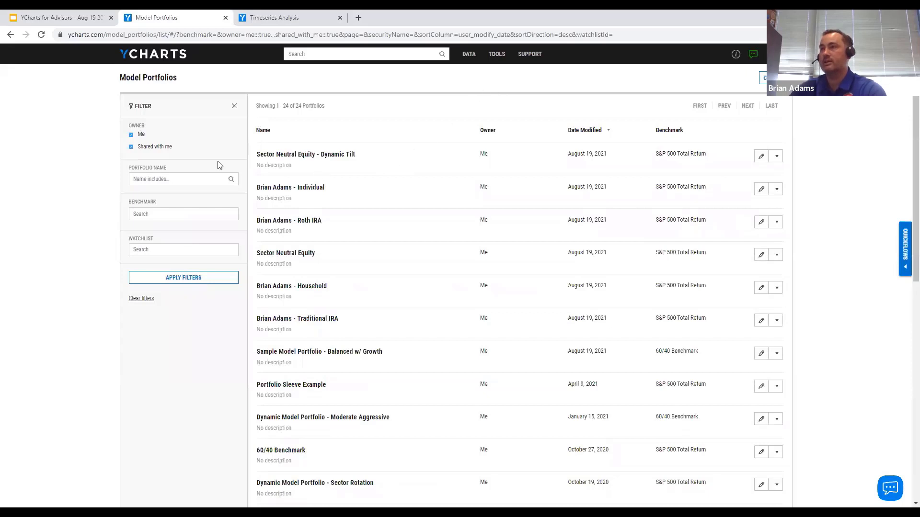
- Apply a Portfolio Name filter with the client's name, narrowing the list to four portfolios
left_click(149, 179)
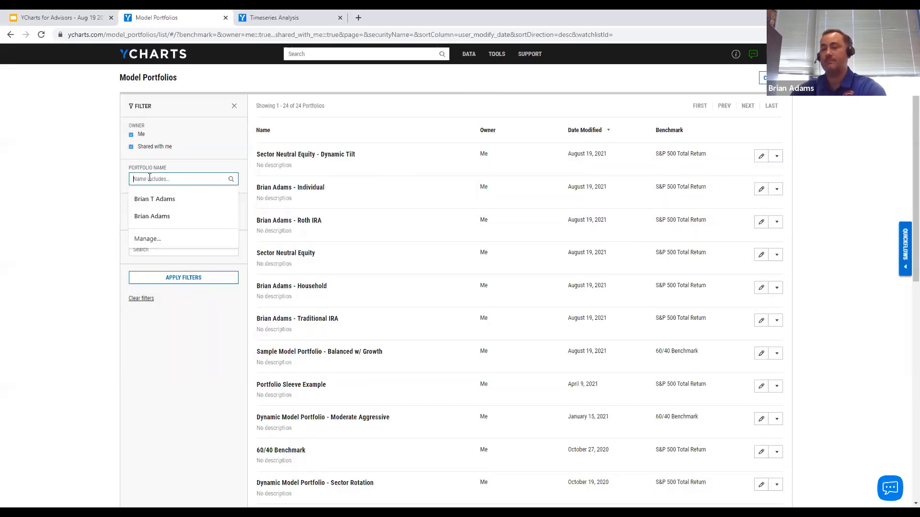
type("brian")
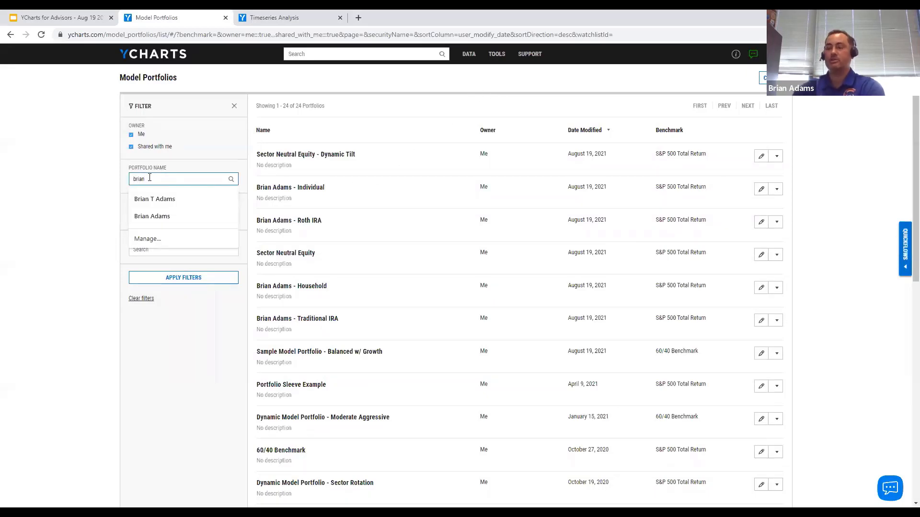
left_click(191, 312)
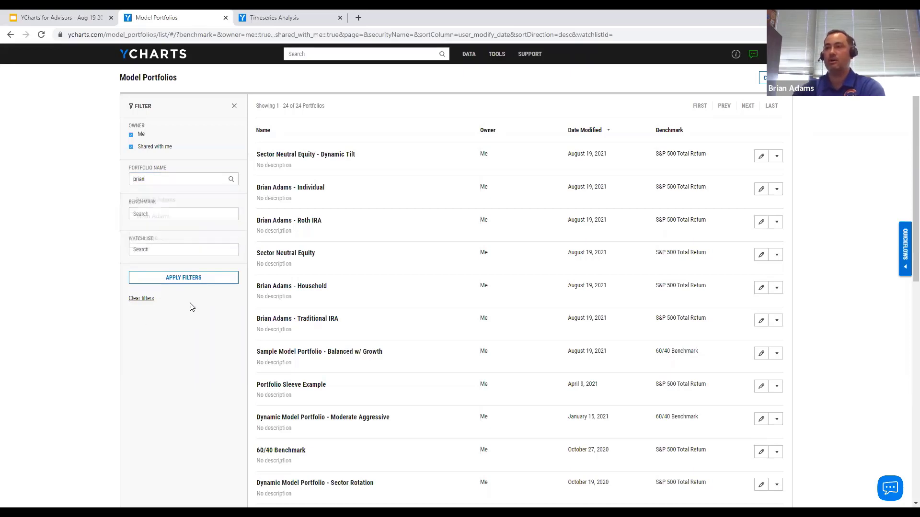
left_click(184, 280)
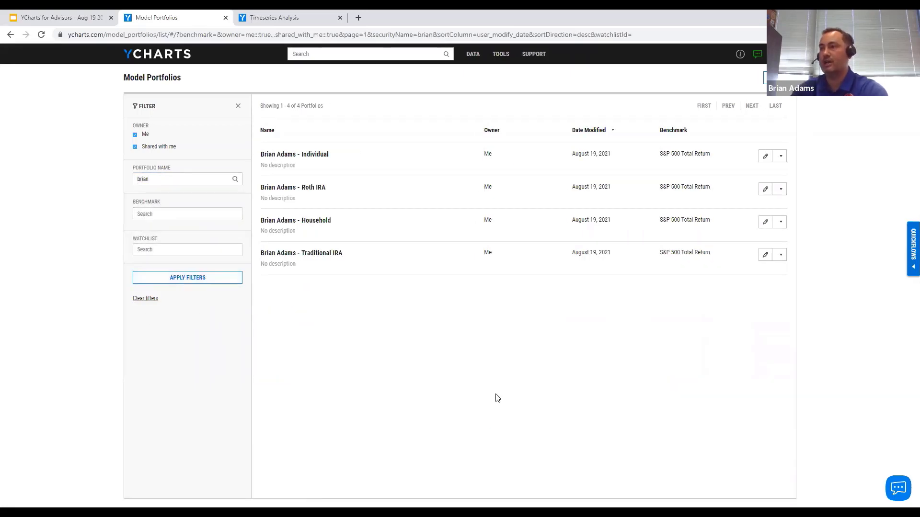